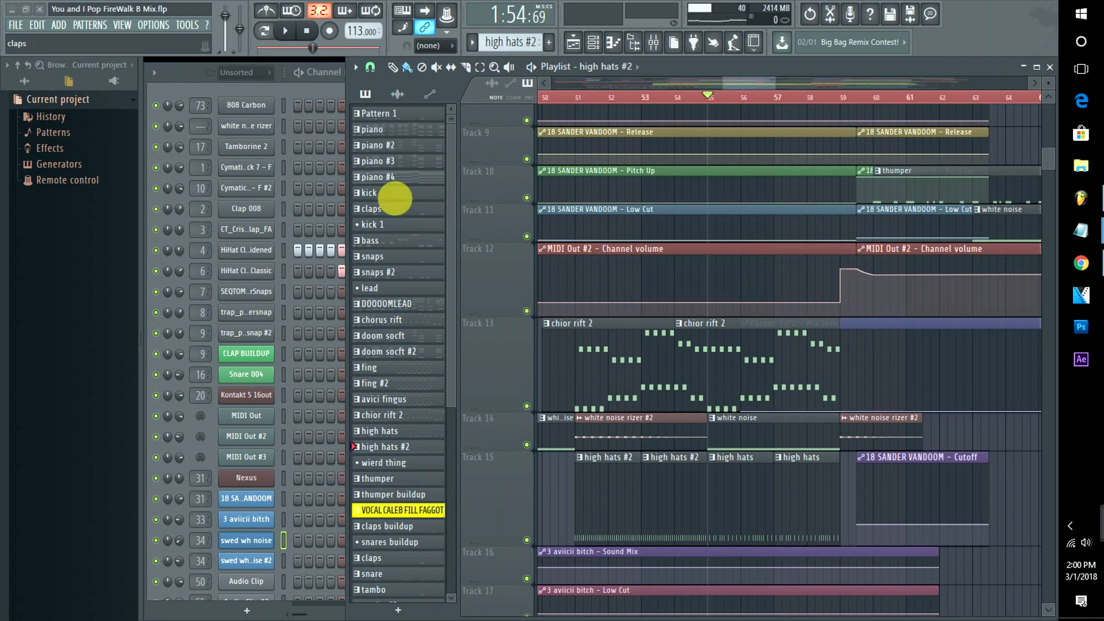
Load Fruity Parametric EQ 2 into slot 5 of the mixer's Master track and enlarge the EQ window.
double_click(201, 108)
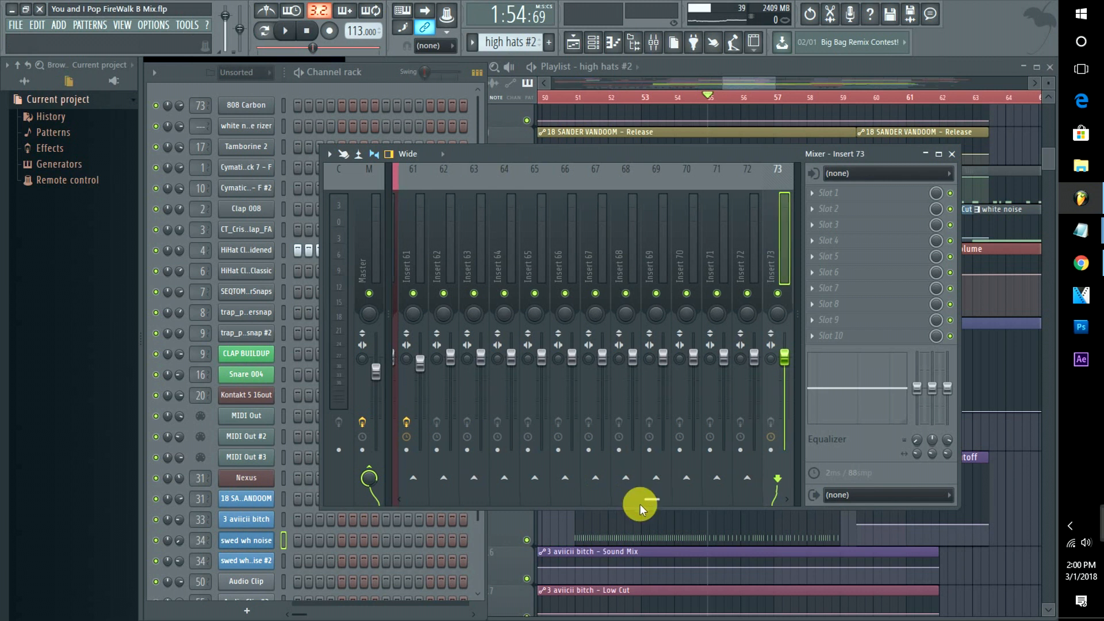
left_click_drag(640, 499, 401, 495)
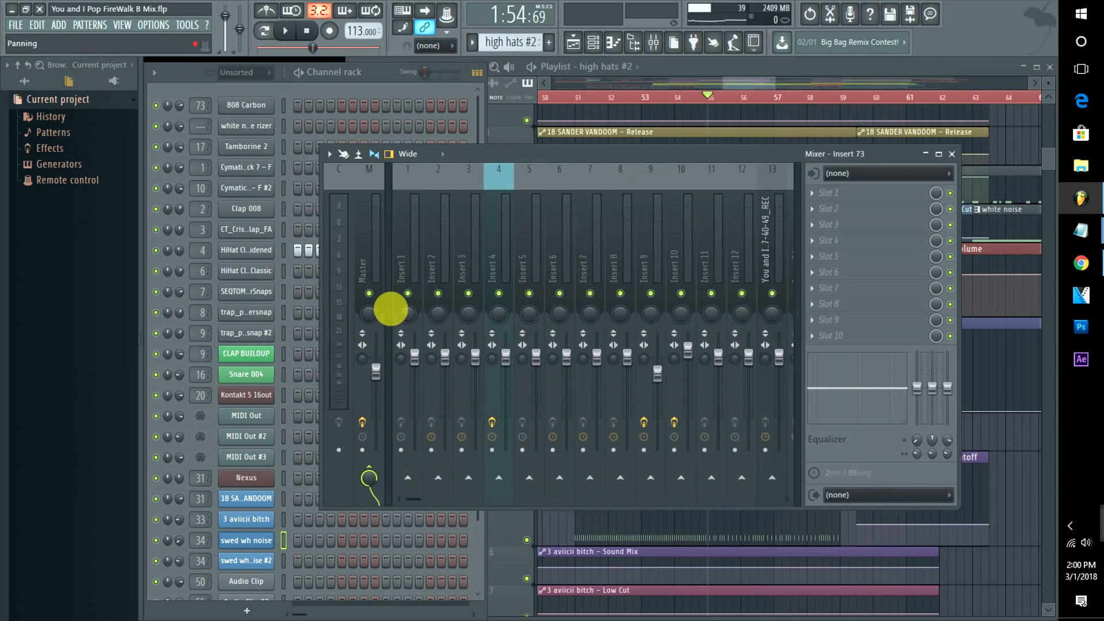
left_click(363, 247)
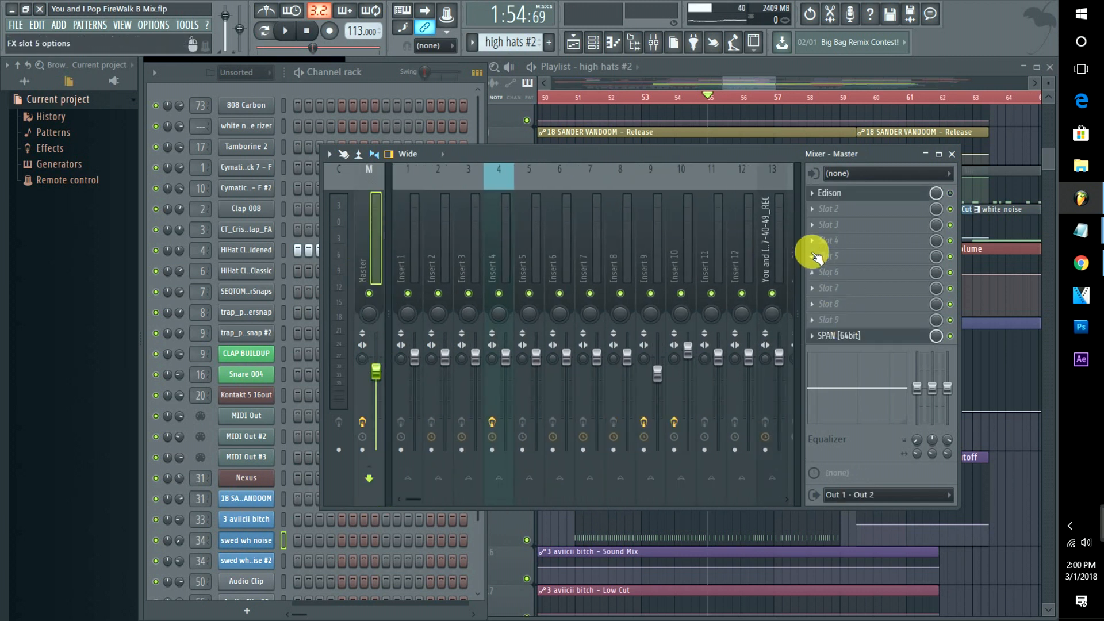
left_click(815, 260)
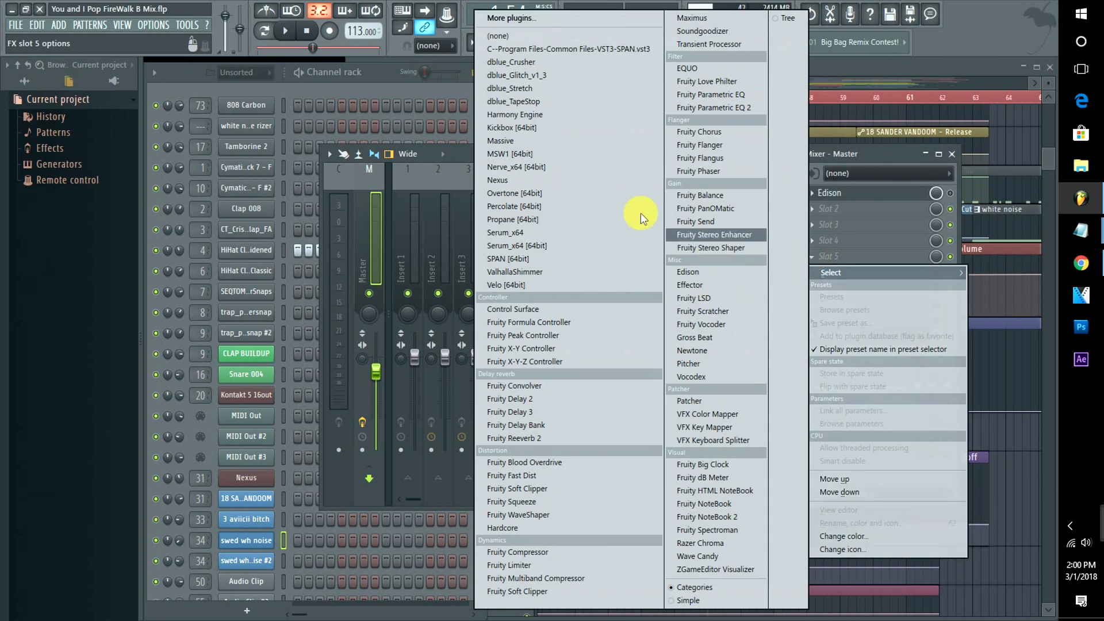
left_click(722, 108)
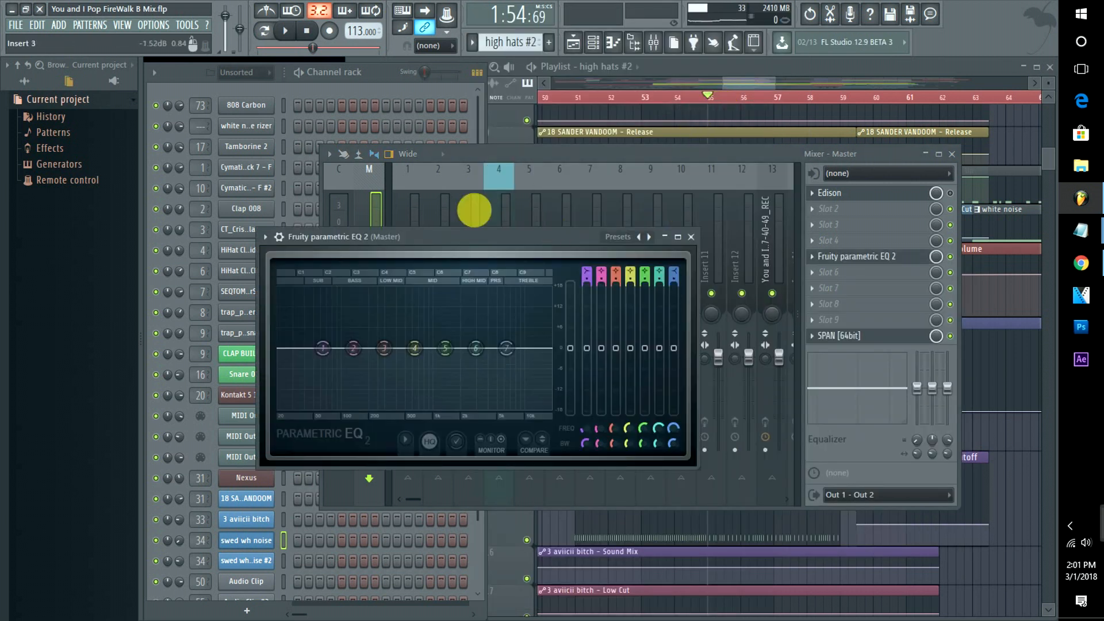
left_click_drag(501, 236, 410, 91)
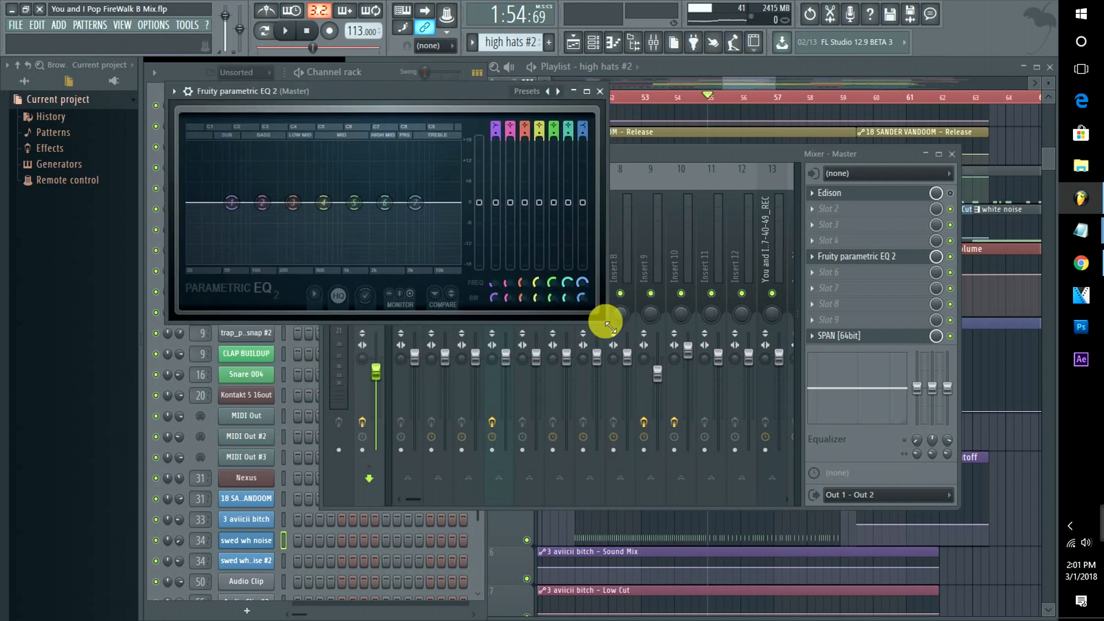
left_click_drag(606, 324, 969, 550)
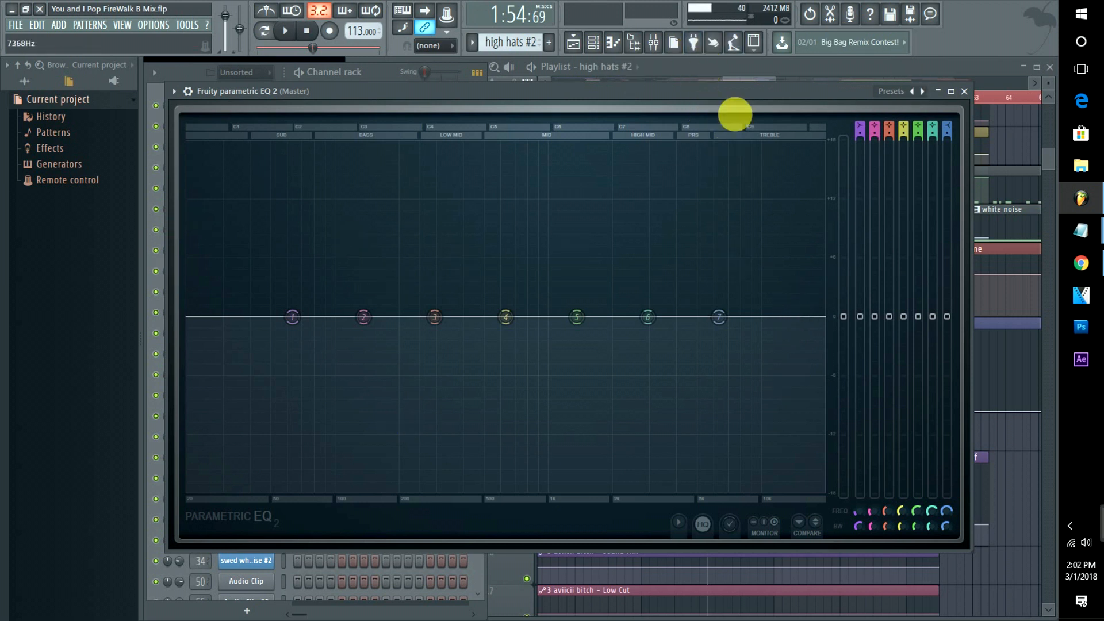
Play the song in short passages and watch its frequency spectrum in the master EQ.
left_click(728, 66)
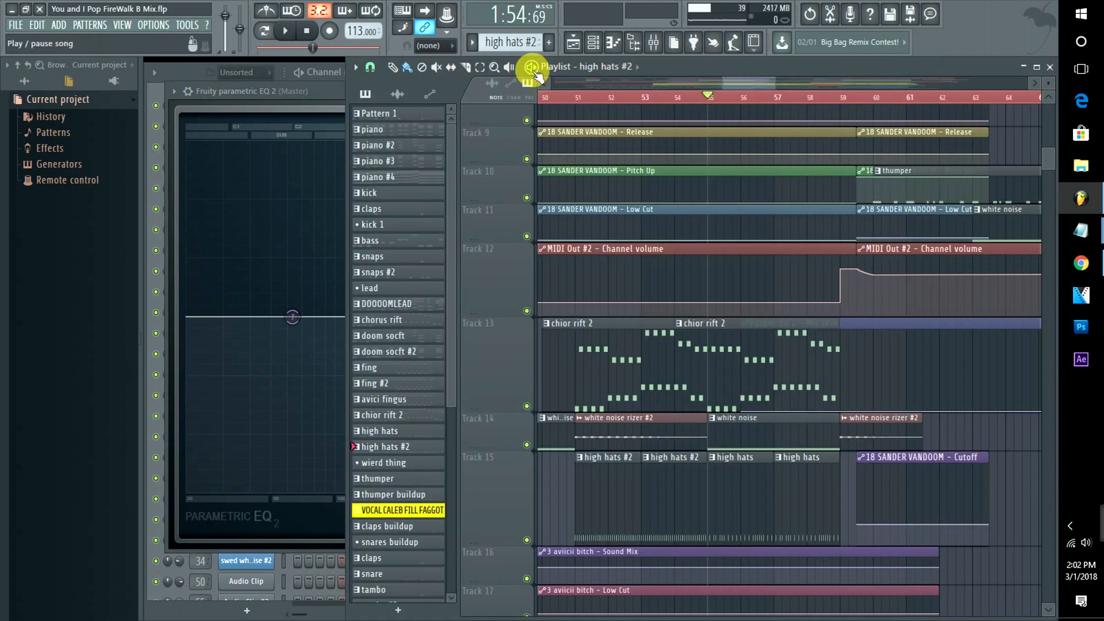
key("space")
left_click(334, 92)
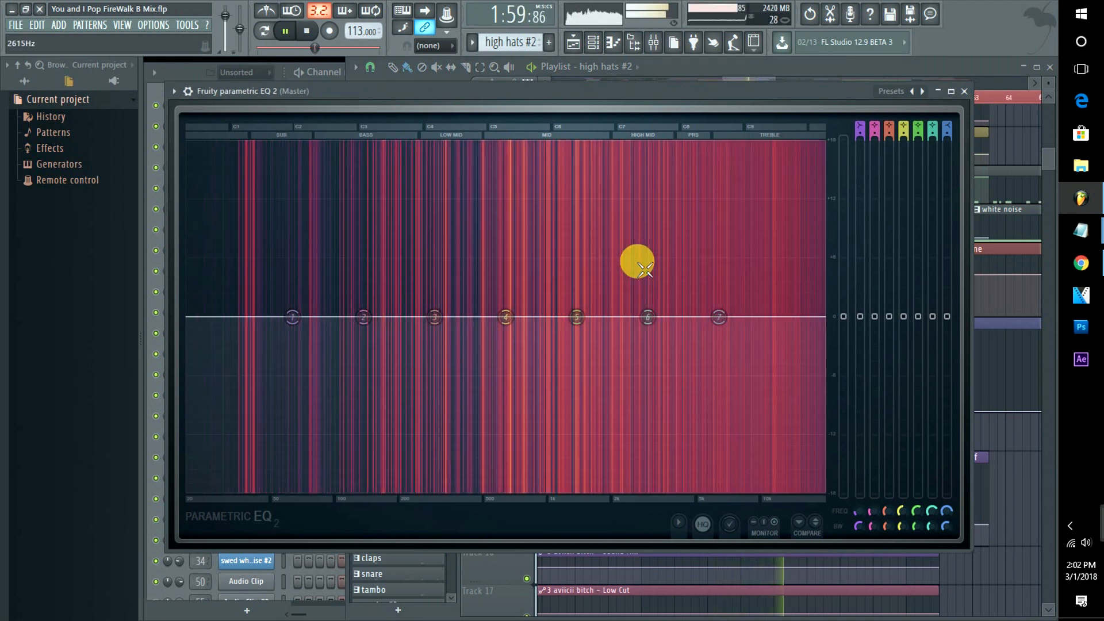
key("space")
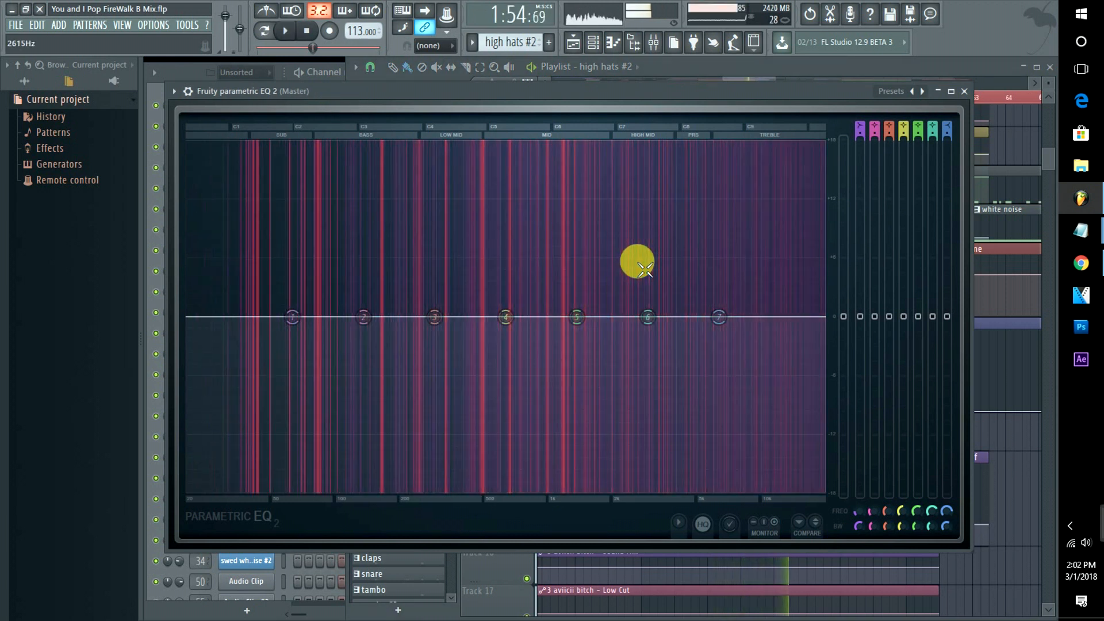
key("space")
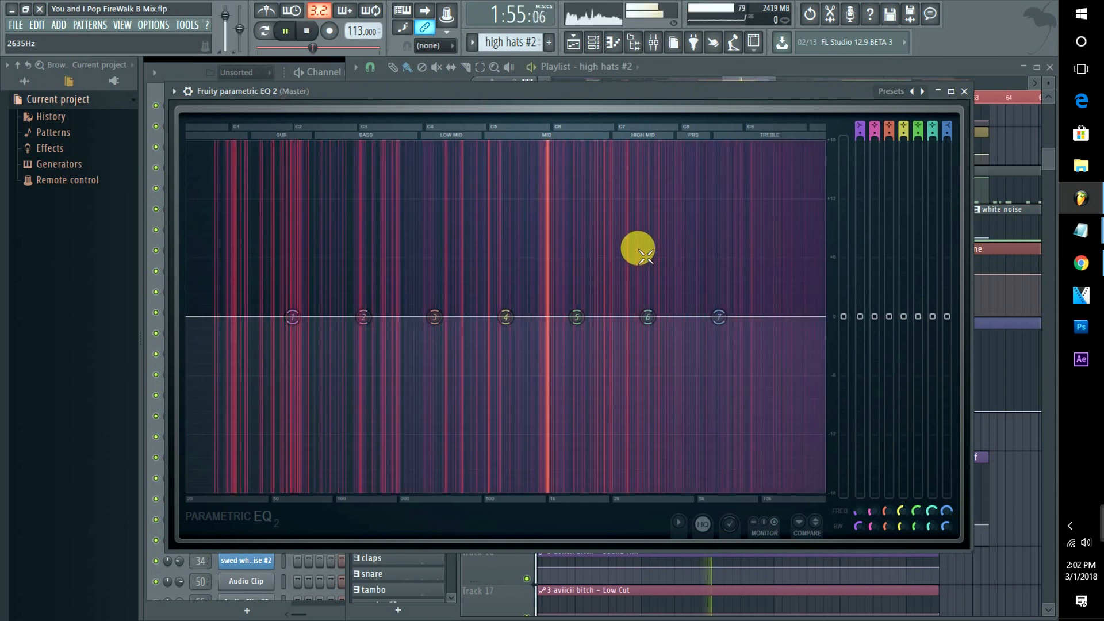
key("space")
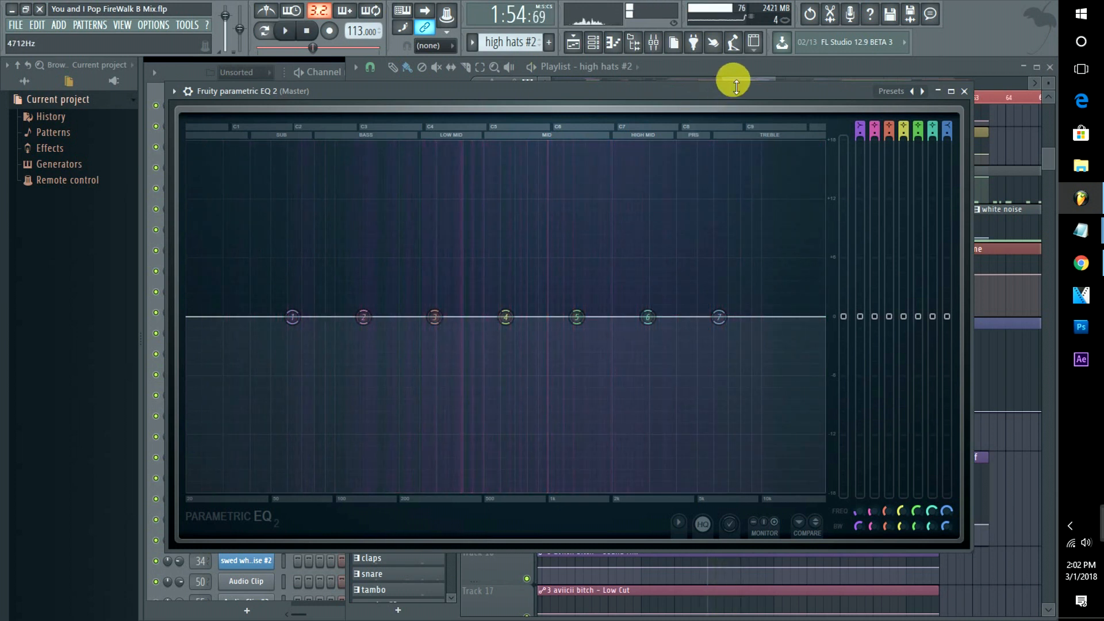
left_click(736, 80)
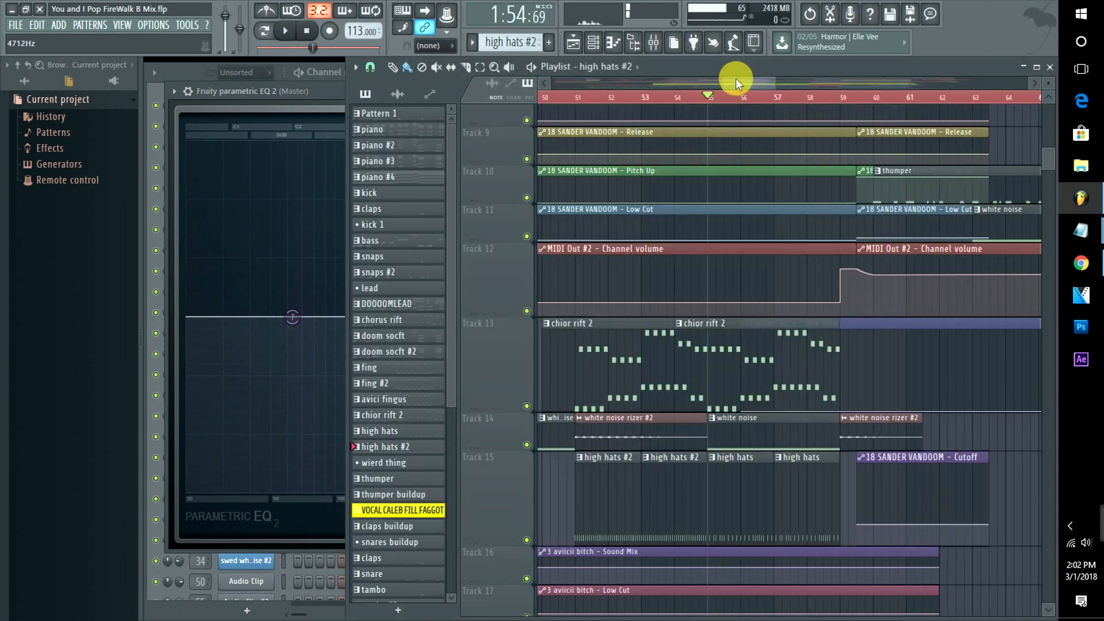
left_click(336, 92)
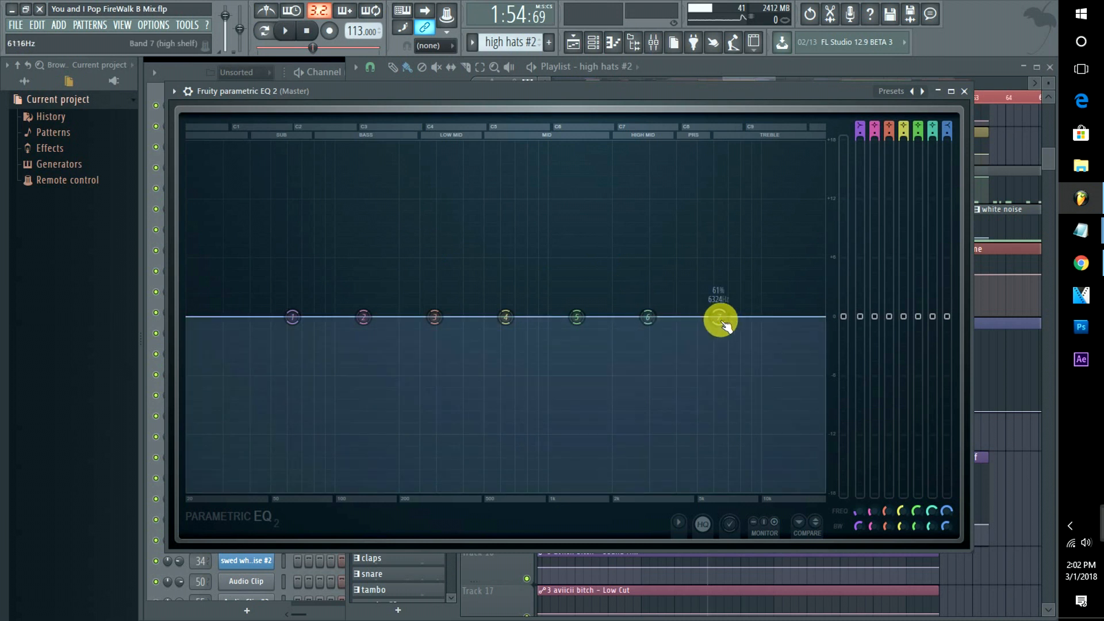
Boost the master EQ's band 7 high shelf slightly and cut bands 1, 2 and 3 slightly.
mouse_move(719, 317)
left_mouse_down()
mouse_move(781, 314)
mouse_move(759, 309)
mouse_move(741, 222)
mouse_move(749, 423)
mouse_move(742, 222)
mouse_move(773, 420)
mouse_move(747, 291)
mouse_move(766, 353)
mouse_move(744, 350)
mouse_move(725, 239)
mouse_move(744, 222)
mouse_move(727, 197)
mouse_move(555, 202)
mouse_move(737, 316)
left_mouse_up()
left_click(795, 206)
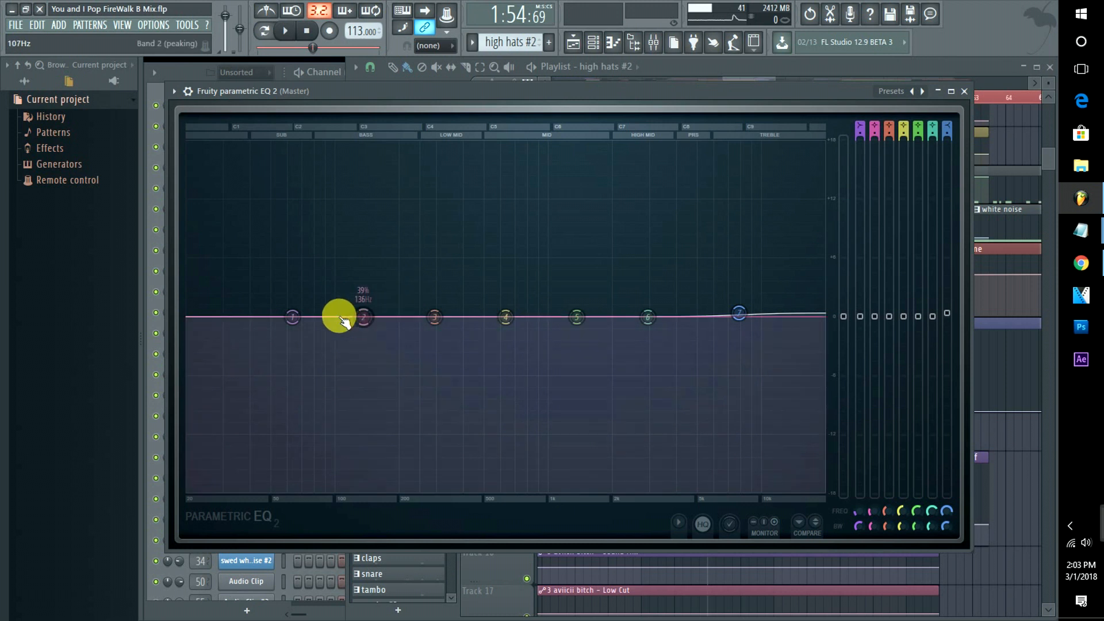
left_click_drag(292, 317, 249, 318)
mouse_move(435, 317)
left_mouse_down()
mouse_move(434, 239)
mouse_move(436, 312)
mouse_move(438, 300)
left_mouse_up()
mouse_move(363, 316)
left_mouse_down()
mouse_move(365, 285)
mouse_move(368, 319)
left_mouse_up()
left_click_drag(438, 299, 447, 321)
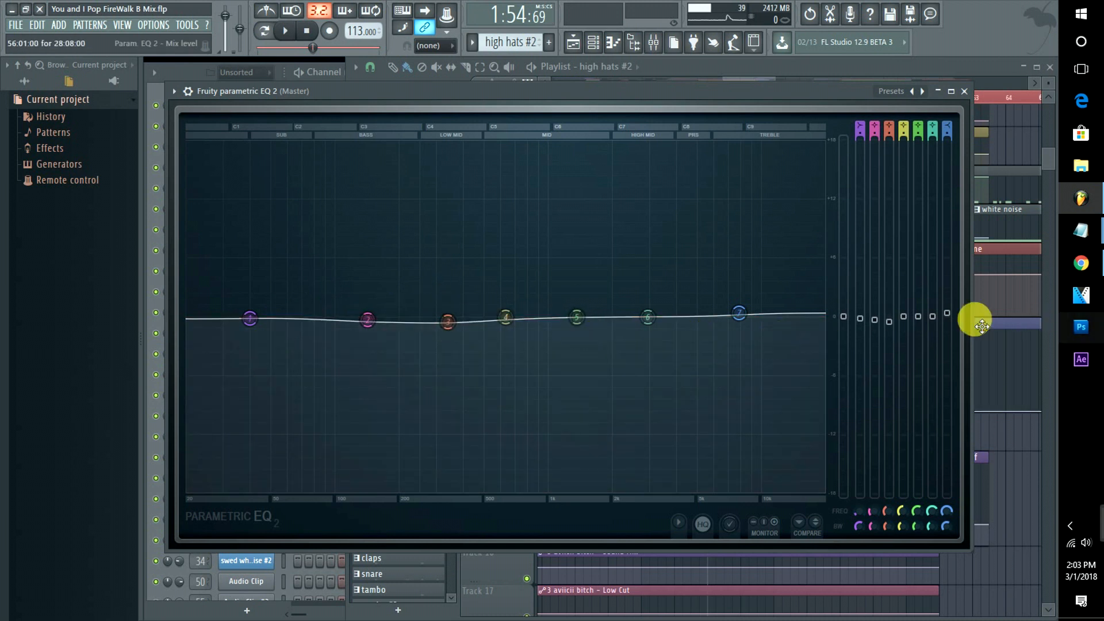
left_click_drag(918, 316, 918, 315)
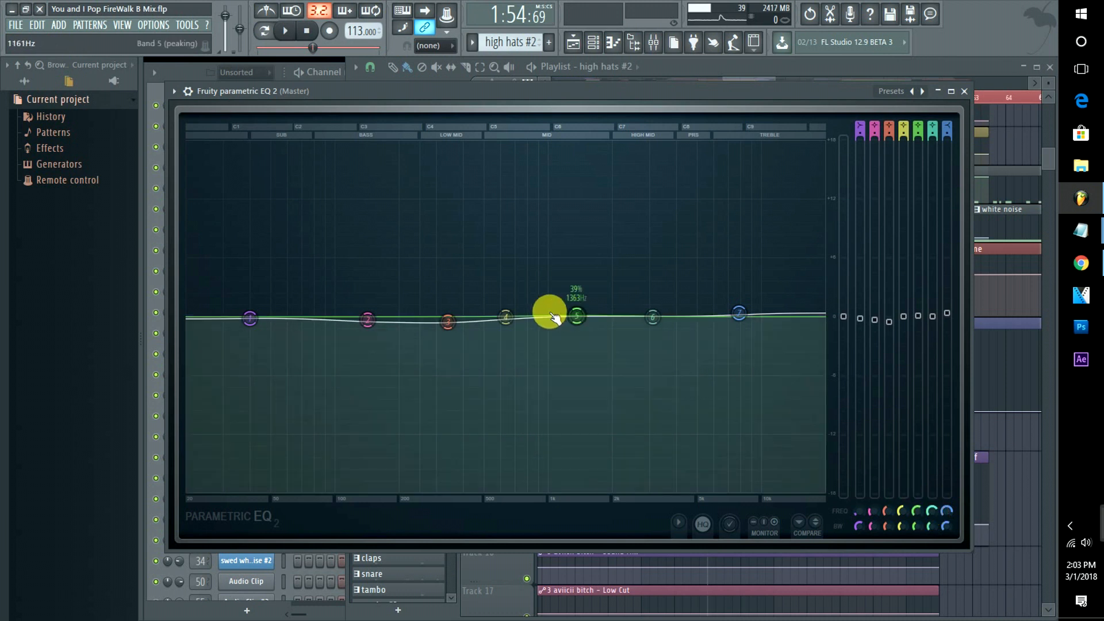
Try boosting band 4 to about 15.7 dB near 705 Hz with varying bandwidths, and bring its gain back near zero.
left_click_drag(505, 317, 522, 267)
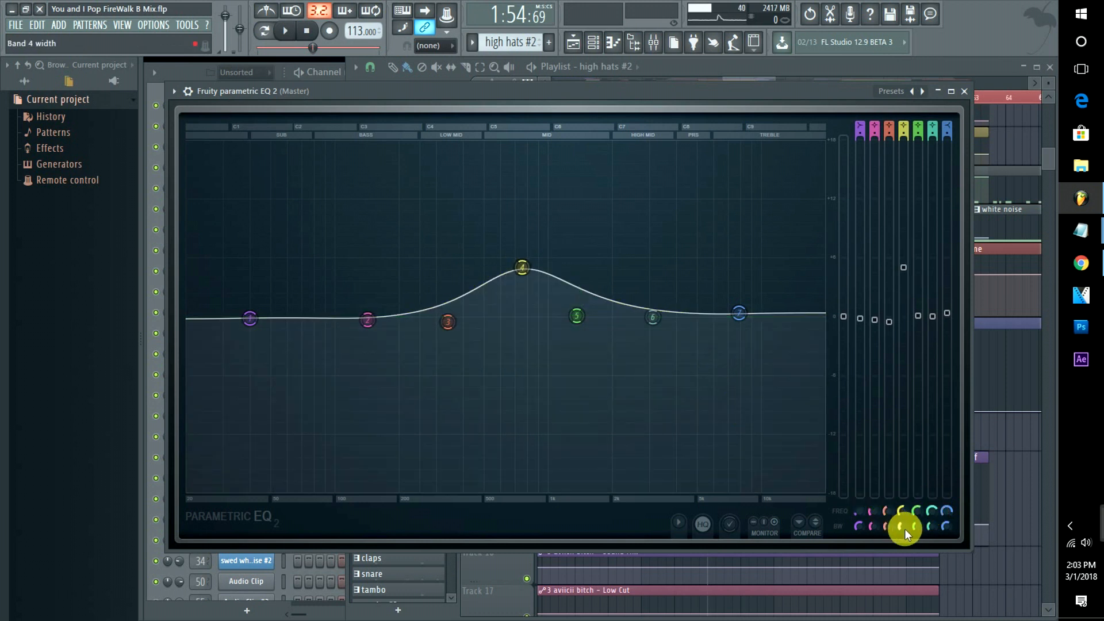
left_click_drag(904, 529, 905, 524)
left_click_drag(527, 266, 520, 167)
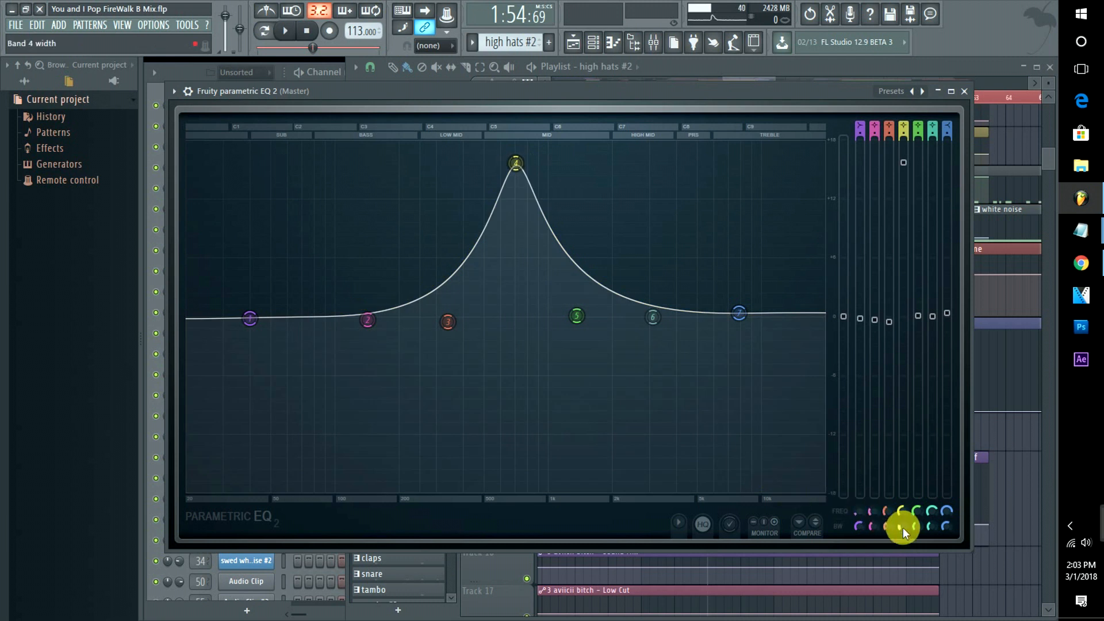
left_click_drag(903, 527, 903, 539)
scroll(519, 169, "up", 8)
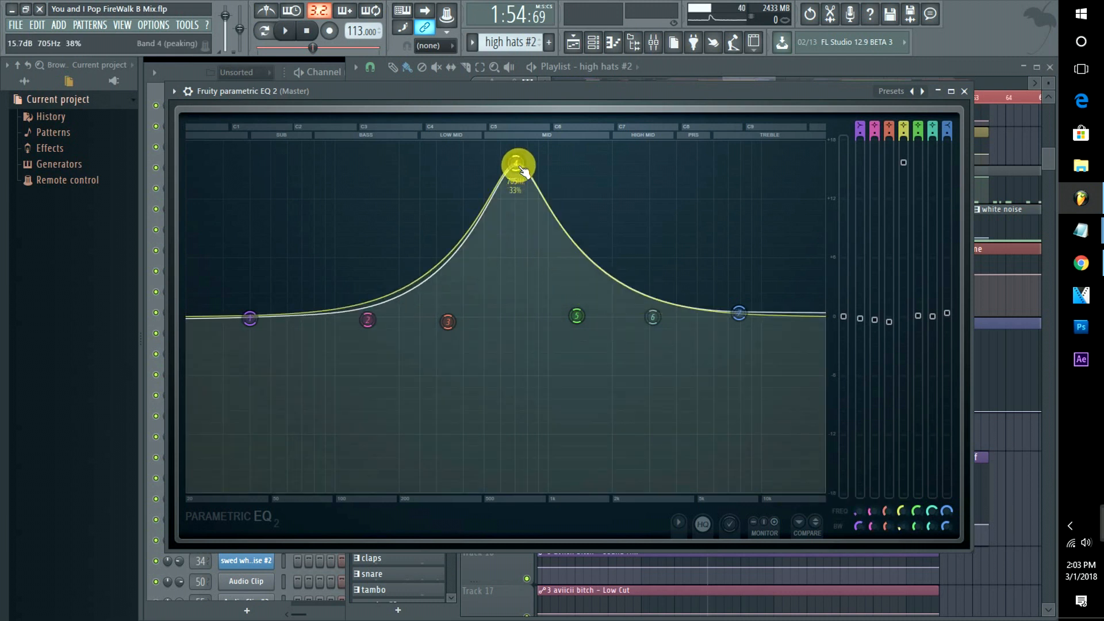
scroll(521, 168, "down", 10)
scroll(520, 168, "up", 10)
scroll(520, 168, "down", 3)
scroll(520, 168, "up", 2)
left_click_drag(523, 171, 525, 227)
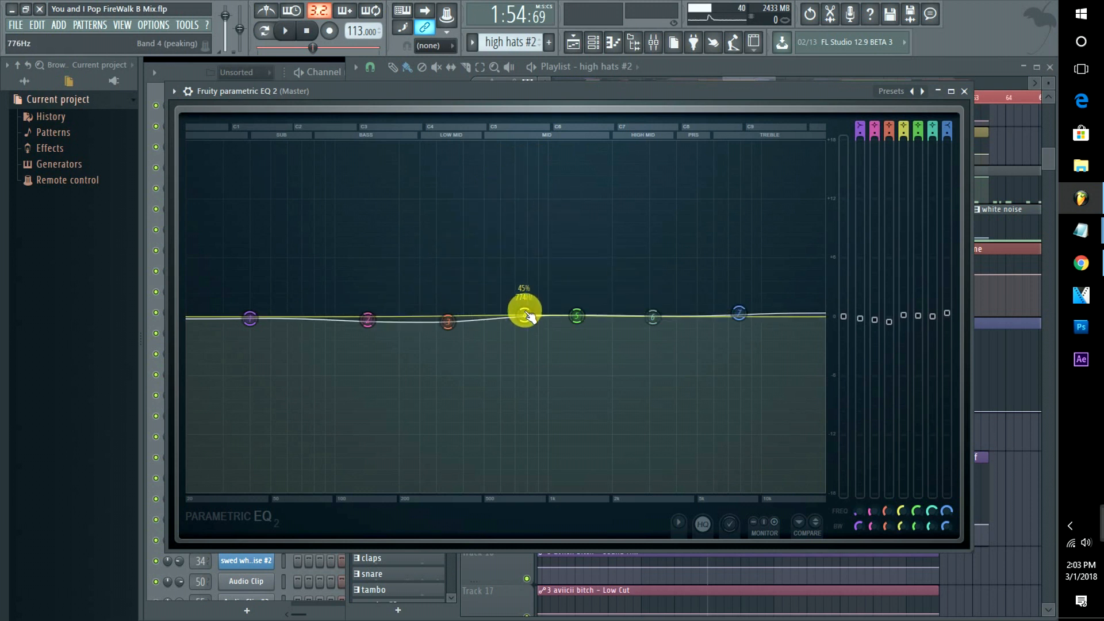
Sweep a narrow maximum boost on band 4 during playback to about 650 Hz, and turn it into a slight narrow cut.
left_click_drag(538, 180, 506, 142)
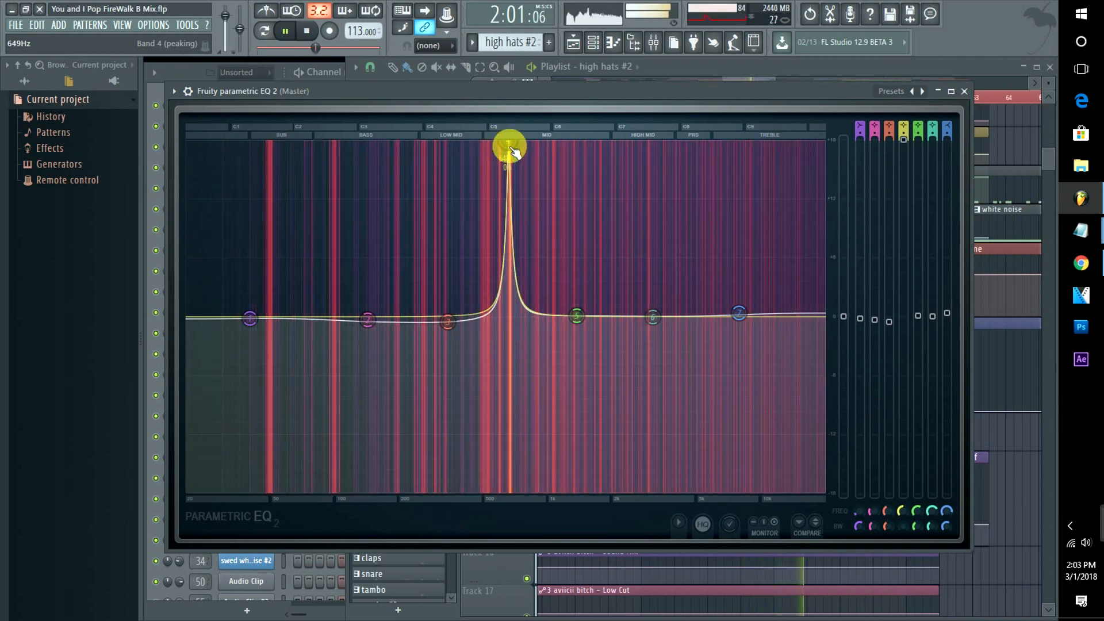
key("space")
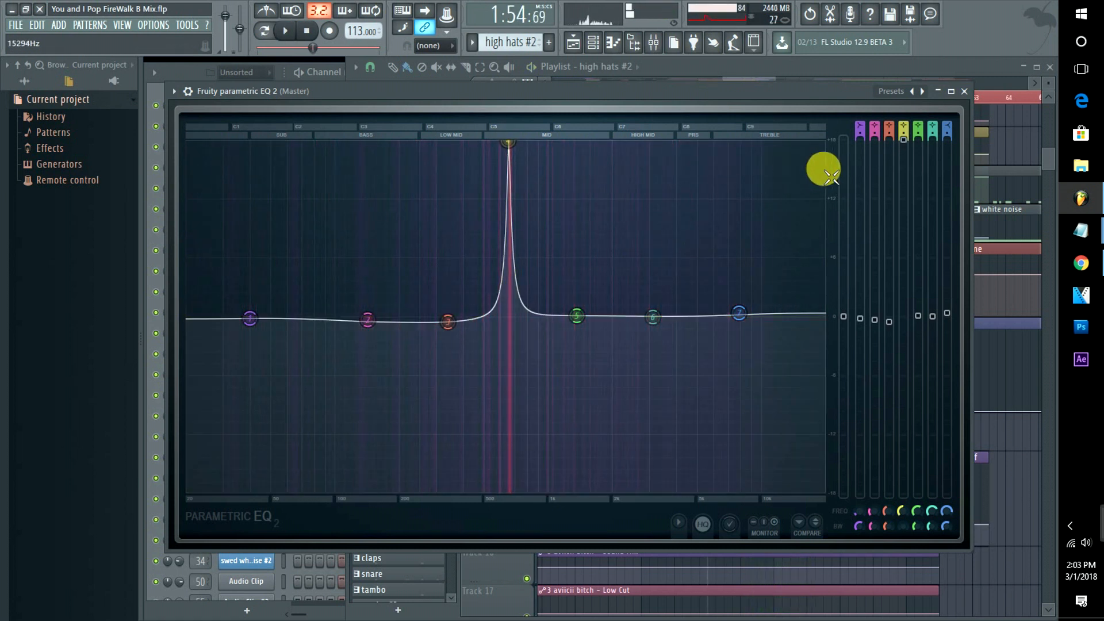
left_click_drag(905, 162, 911, 319)
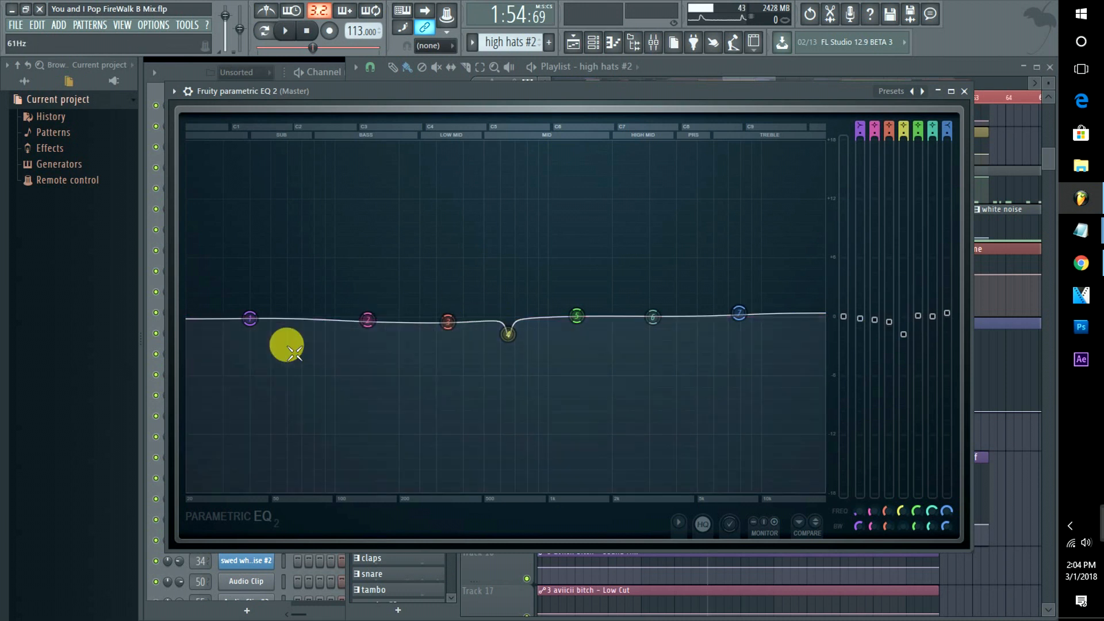
Try a low-shelf boost on band 1, return it to nearly flat, and raise band 7's high shelf by about 5 dB.
left_click_drag(249, 318, 278, 293)
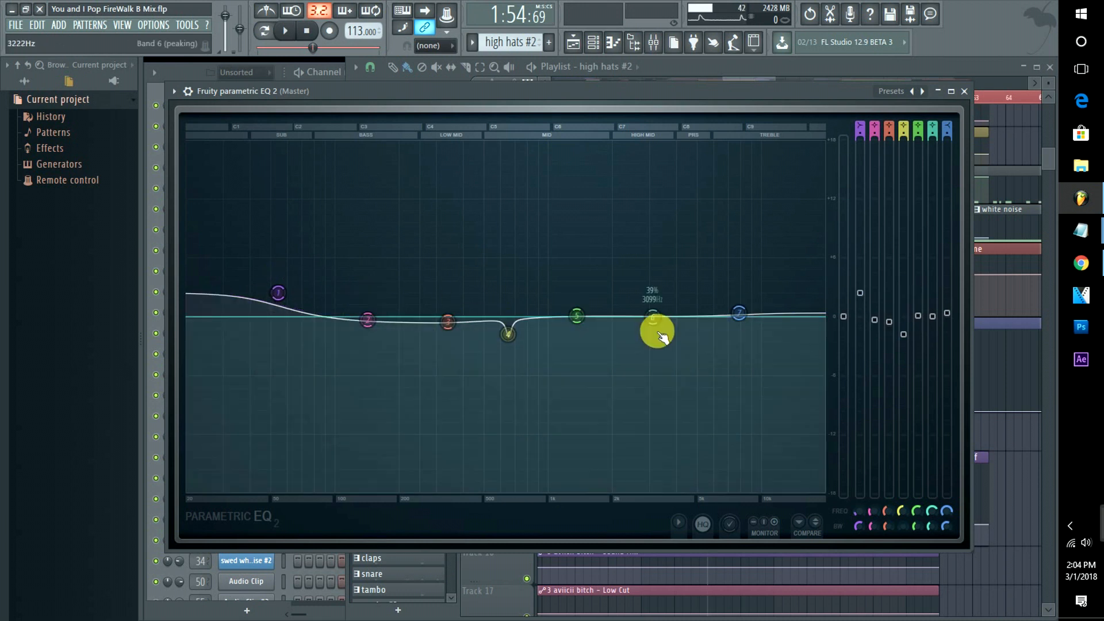
mouse_move(738, 313)
left_mouse_down()
mouse_move(746, 289)
mouse_move(737, 312)
left_mouse_up()
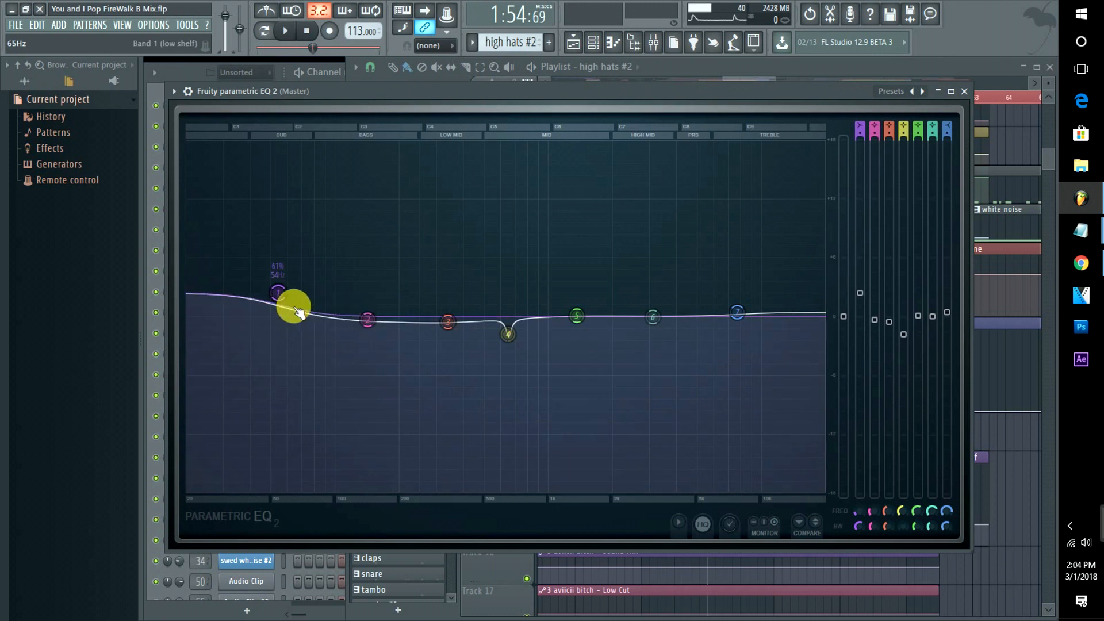
left_click_drag(281, 294, 271, 318)
left_click_drag(734, 313, 723, 264)
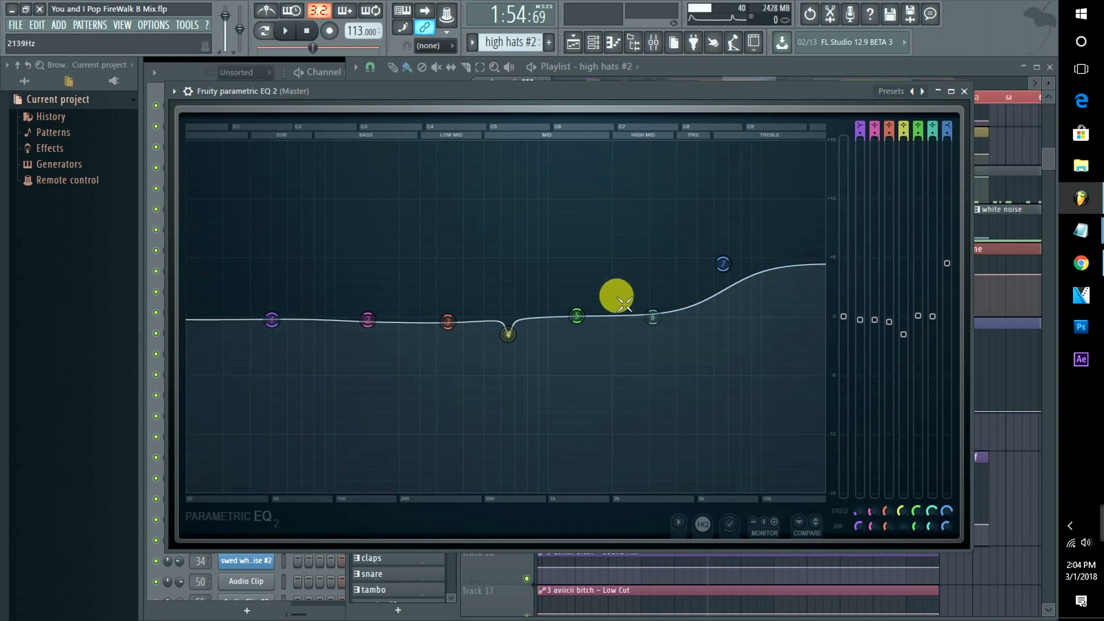
Change band 5 to High pass, sweep its cutoff up and back to about 1.5 kHz, and raise band 6 above it.
left_click_drag(586, 324, 577, 306)
right_click(576, 307)
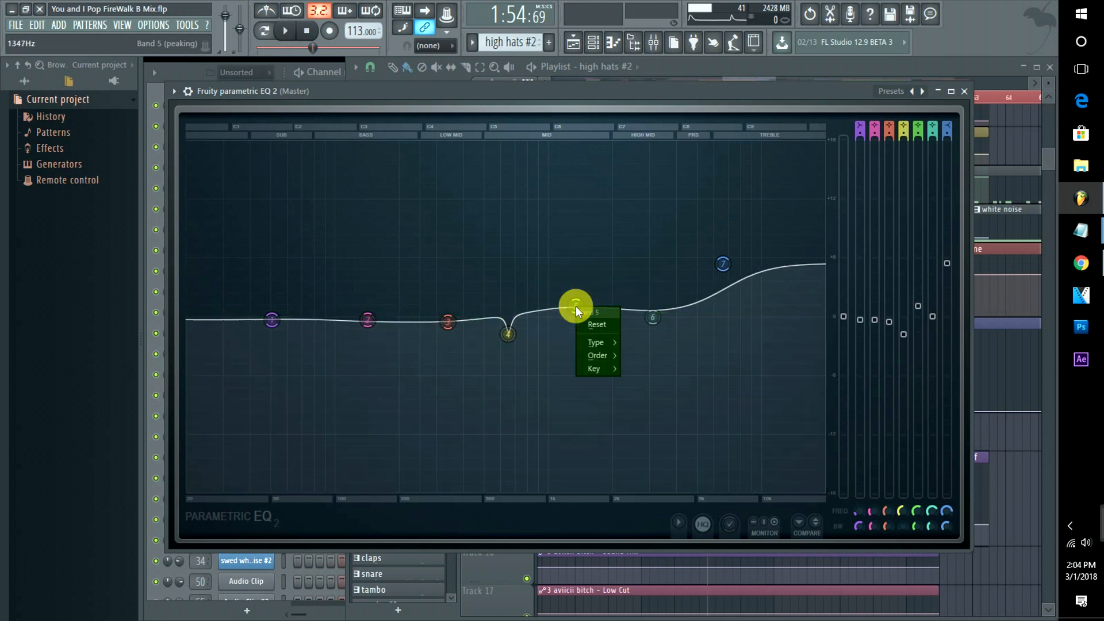
mouse_move(592, 345)
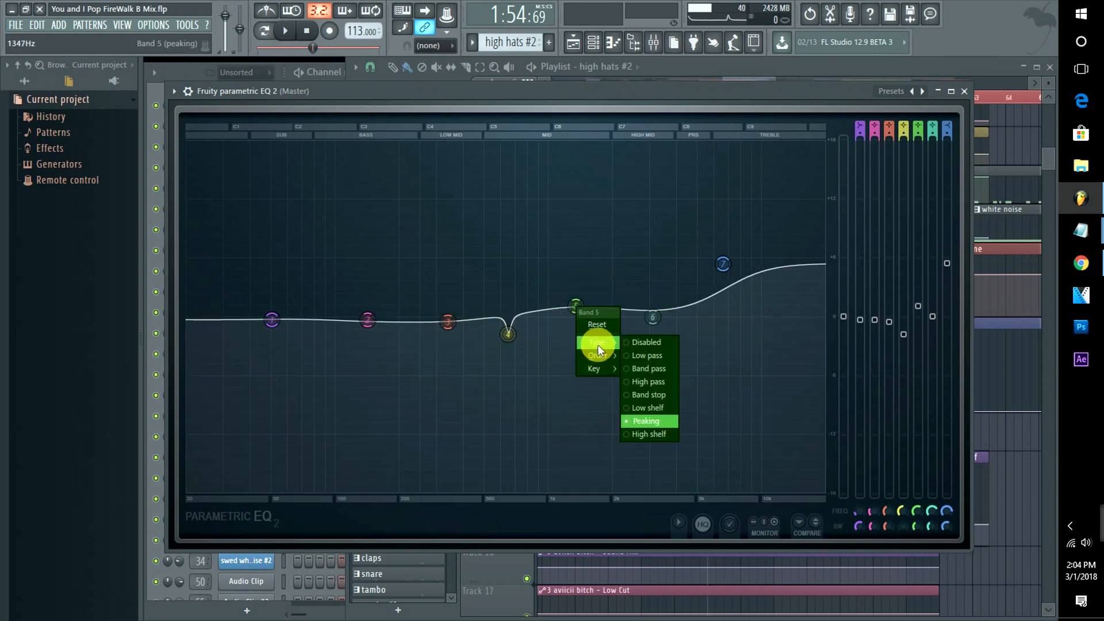
left_click(645, 381)
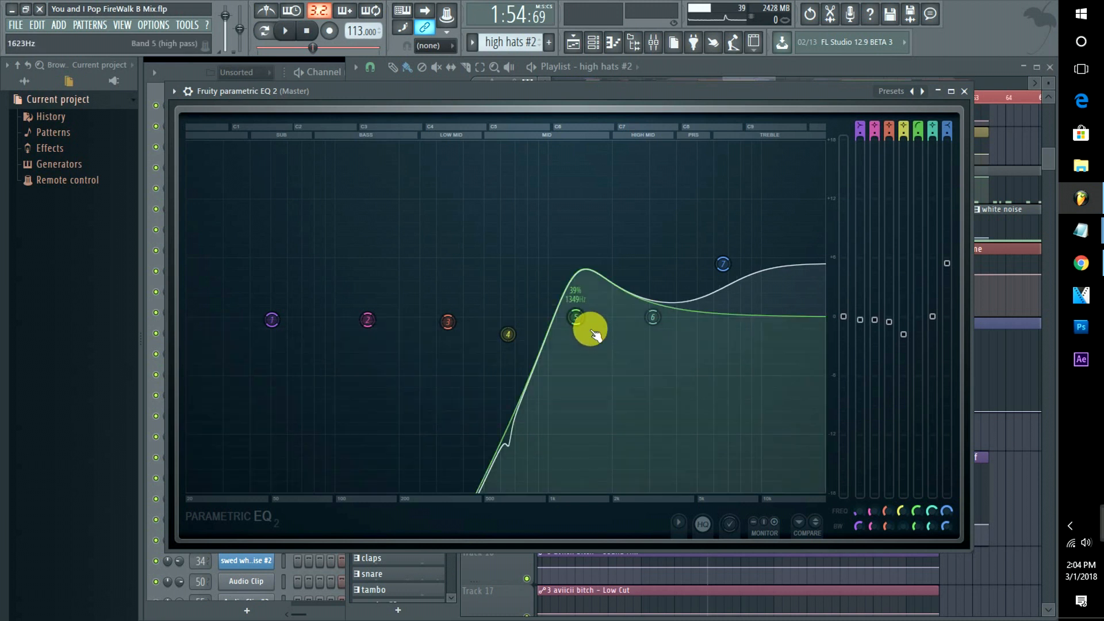
left_click_drag(591, 328, 654, 317)
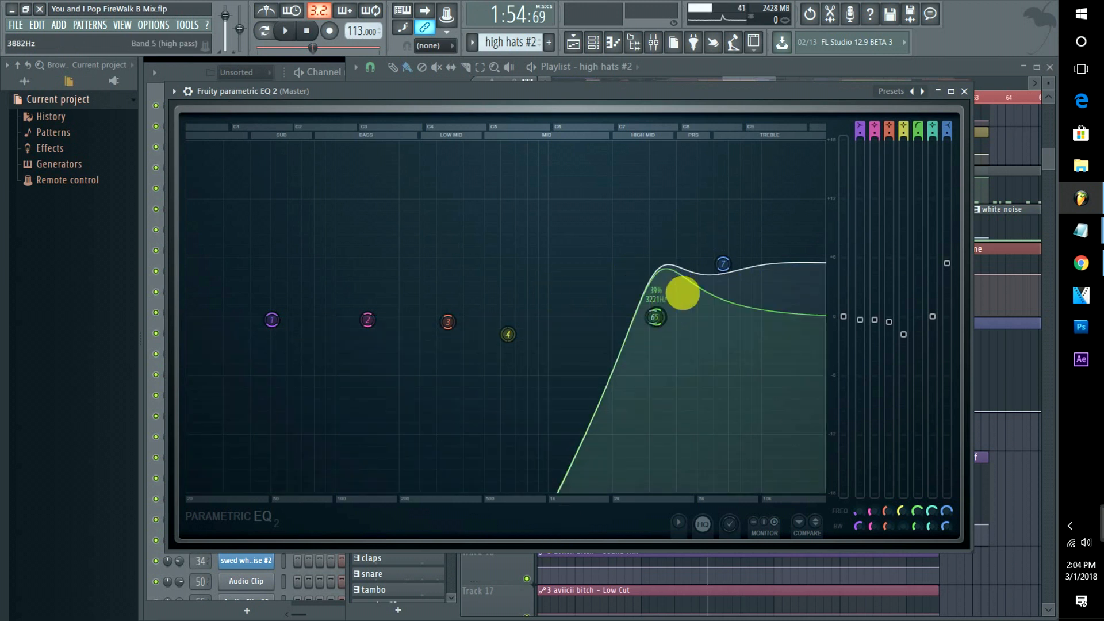
left_click_drag(655, 315, 587, 327)
Try a steeper filter order on band 5, set its bandwidth to 54%, and switch it to a gentler order.
right_click(586, 327)
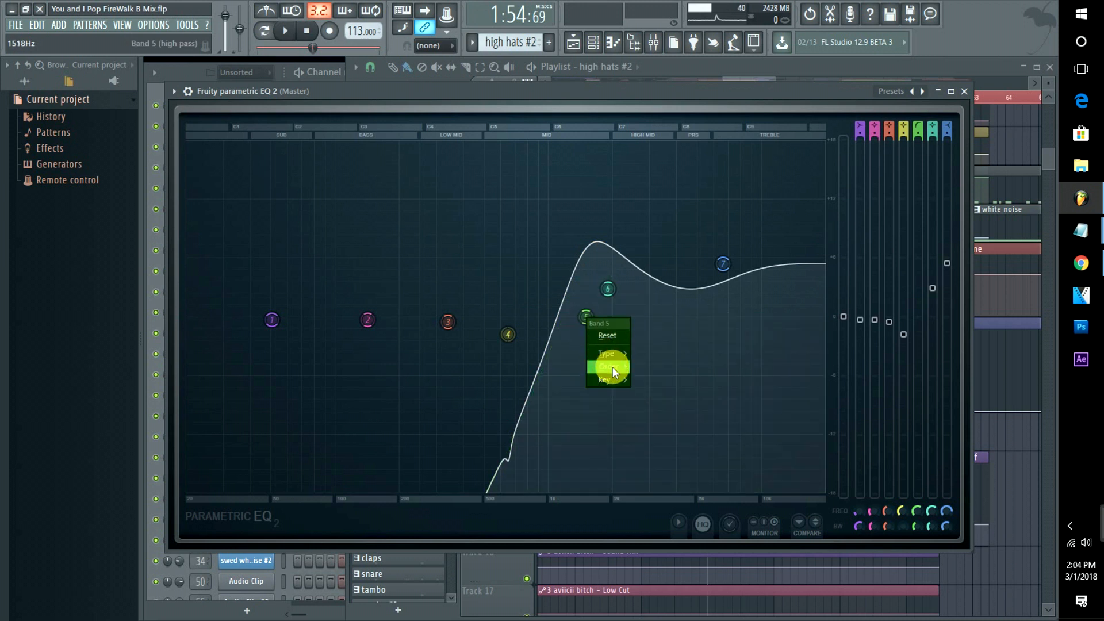
mouse_move(612, 367)
left_click(654, 396)
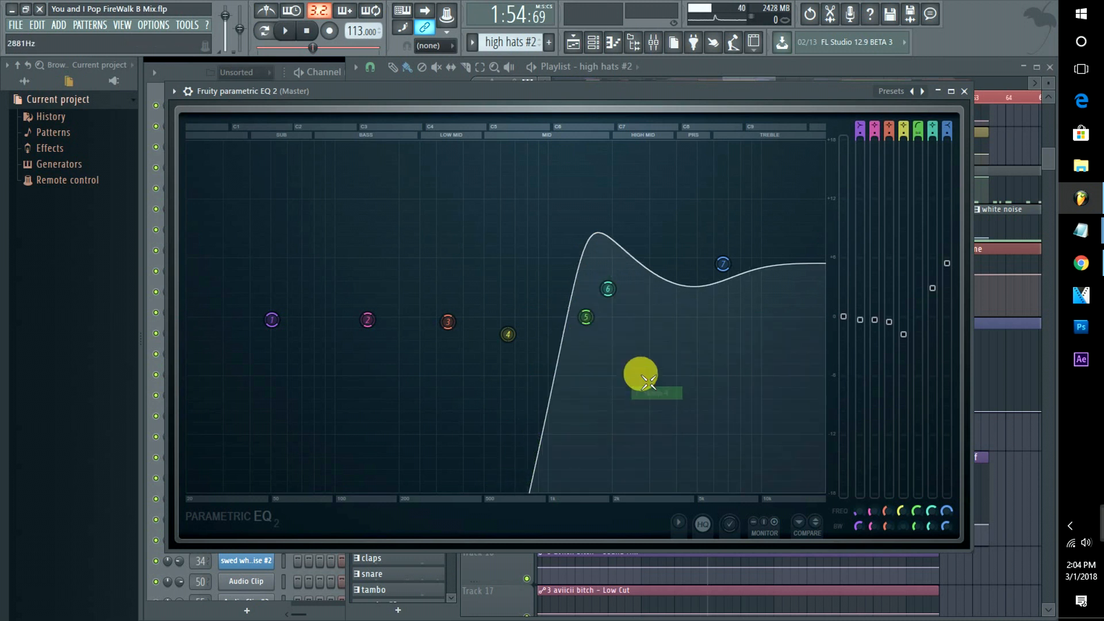
scroll(592, 328, "up", 5)
right_click(591, 328)
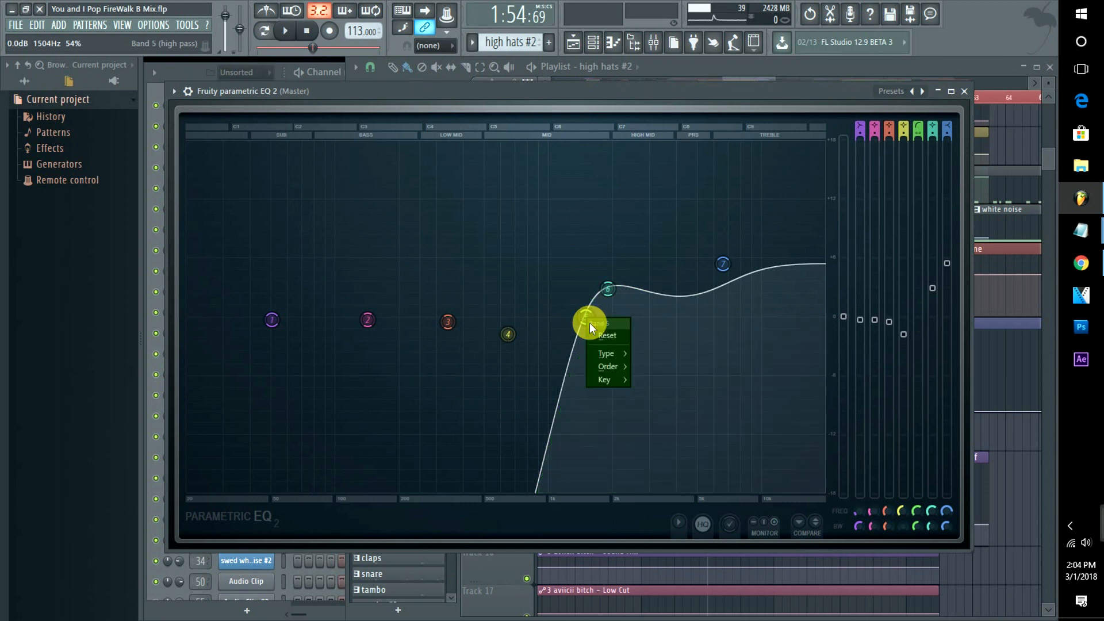
mouse_move(615, 365)
left_click(651, 406)
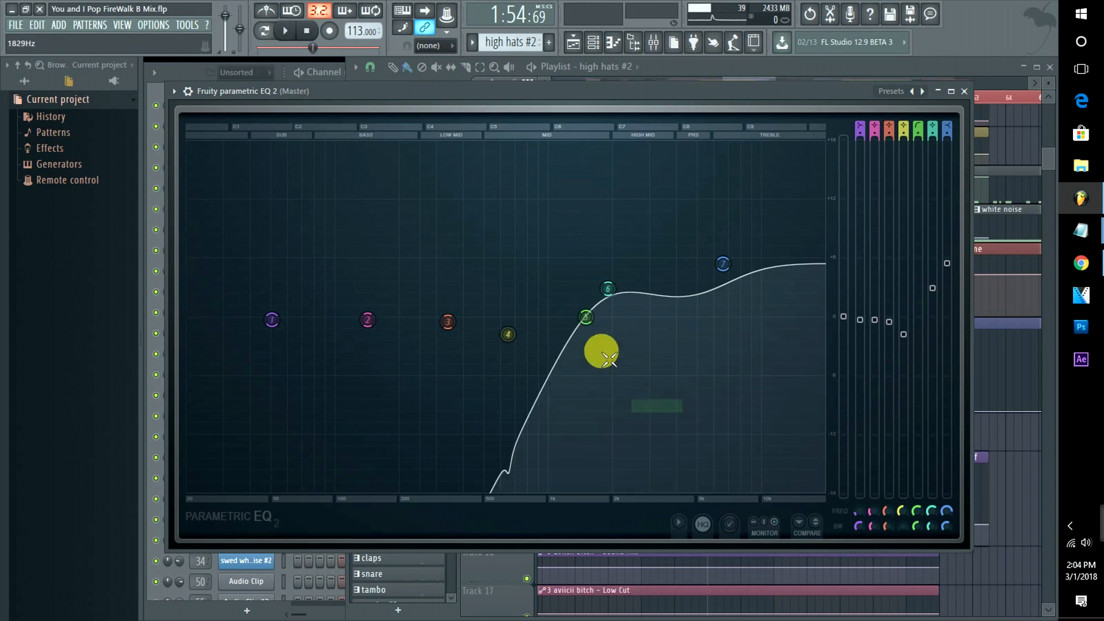
Set band 5's high-pass filter order to Steep 8.
right_click(587, 322)
mouse_move(617, 368)
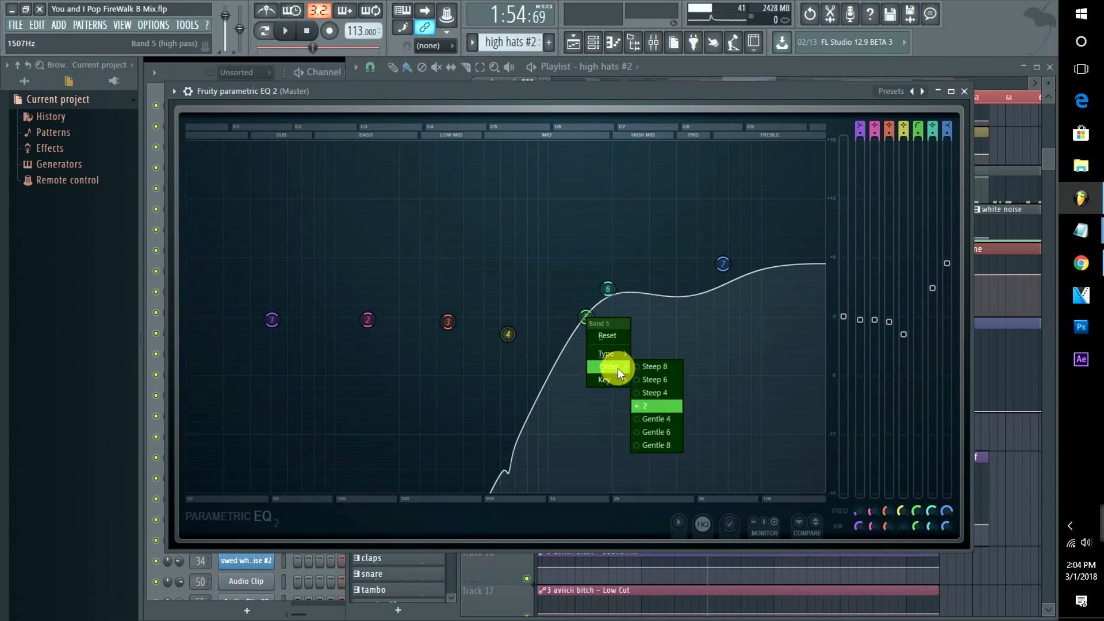
left_click(660, 434)
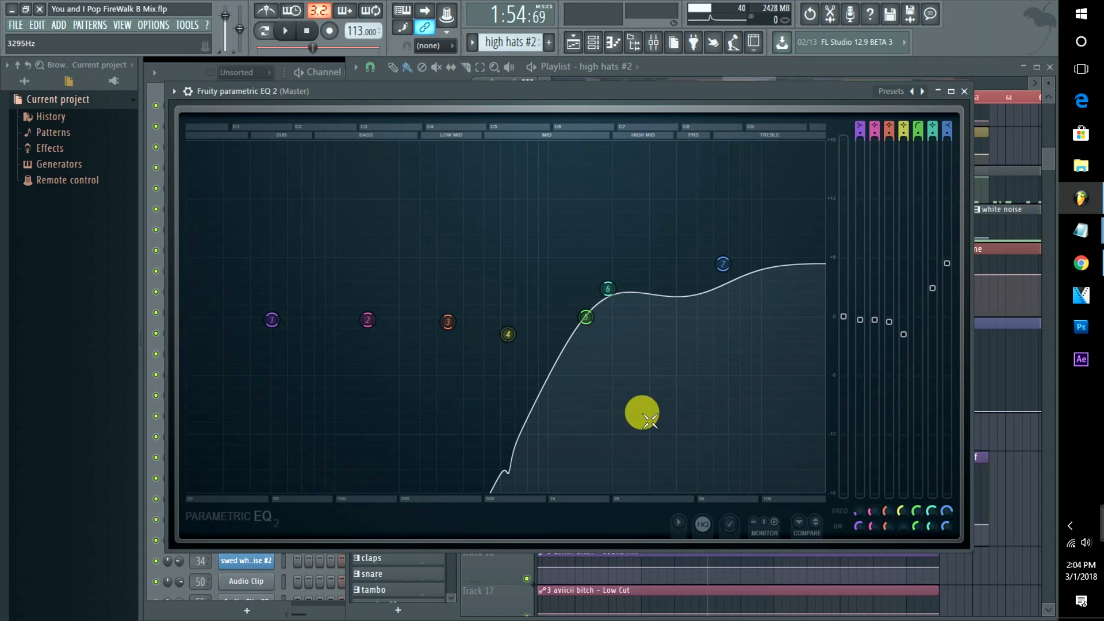
right_click(588, 326)
left_click(638, 370)
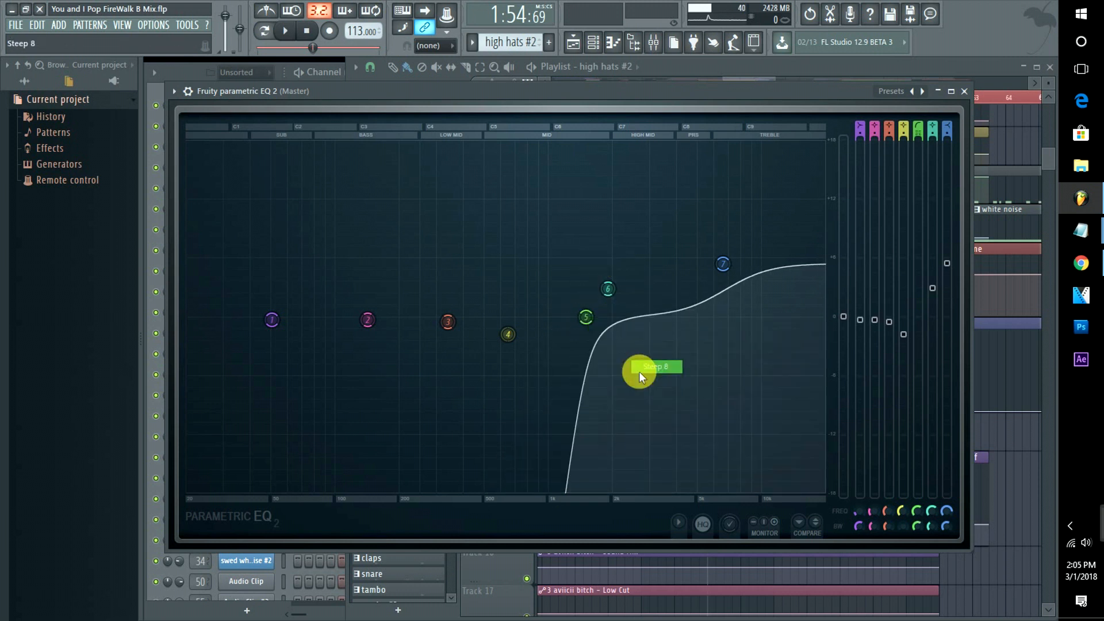
Shift band 5's cutoff to 1446 Hz and vary its bandwidth, narrowing it to 39% and widening it back to 54%.
scroll(593, 326, "down", 8)
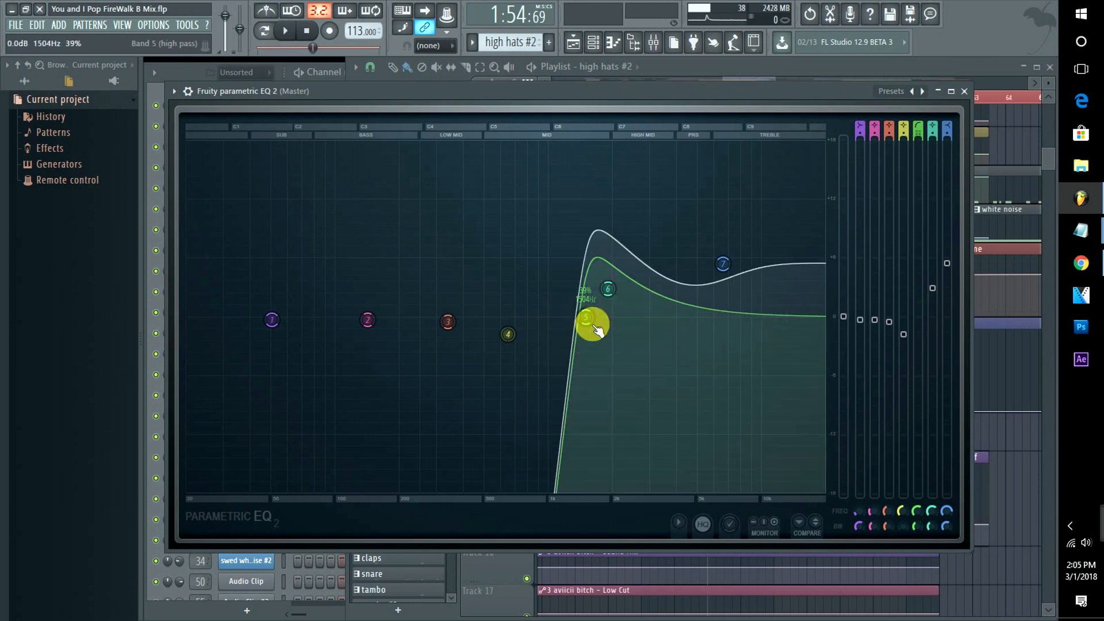
mouse_move(593, 326)
left_mouse_down()
mouse_move(622, 325)
mouse_move(589, 326)
left_mouse_up()
scroll(583, 318, "up", 4)
scroll(583, 319, "down", 4)
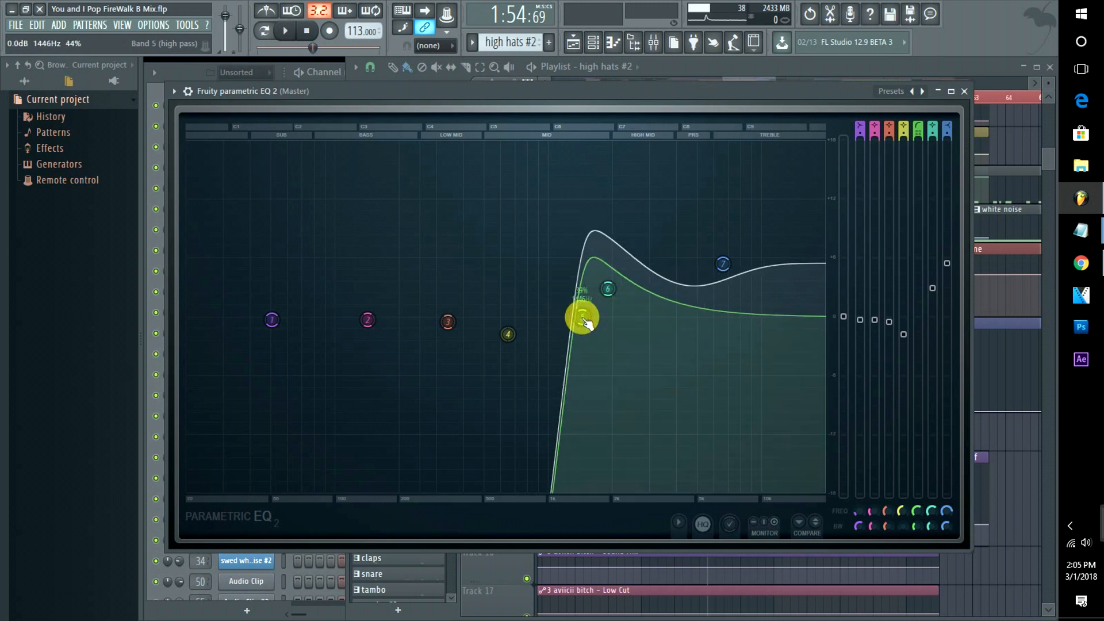
scroll(583, 319, "up", 3)
scroll(583, 318, "down", 4)
scroll(583, 318, "up", 8)
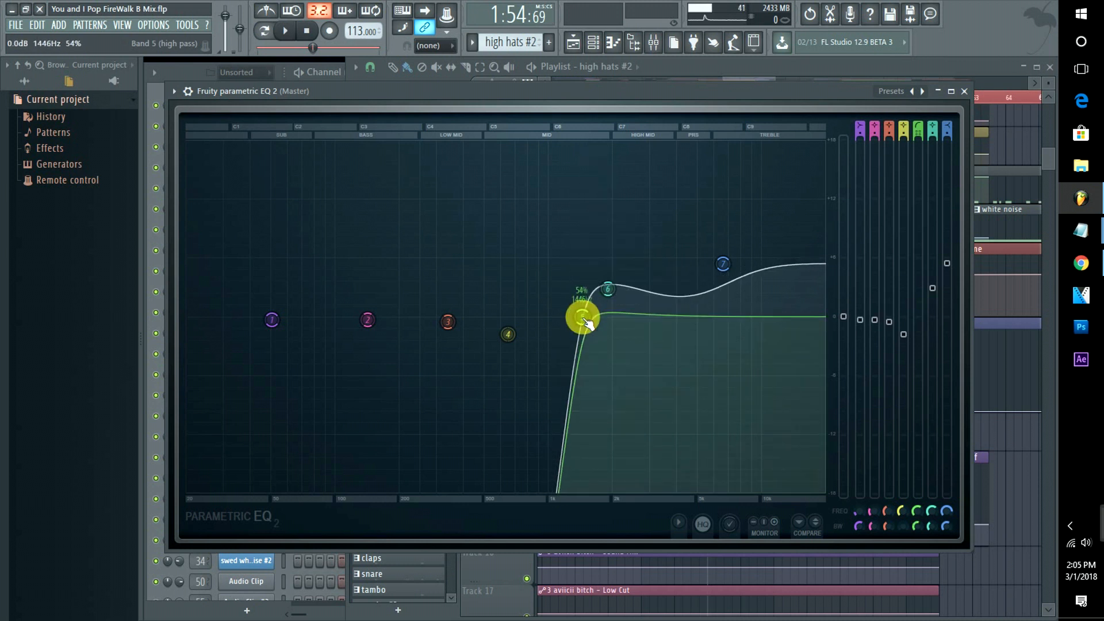
Boost band 6 further at about 2337 Hz and lower band 7's high shelf to nearly flat.
left_click_drag(608, 290, 627, 241)
left_click_drag(715, 270, 736, 313)
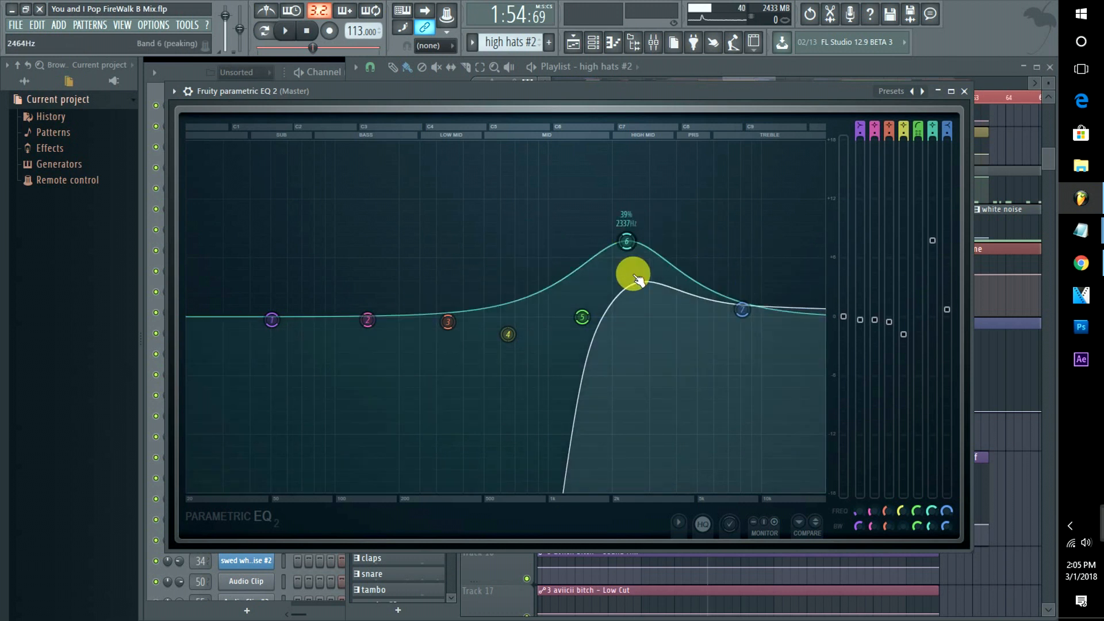
Sweep band 5's high-pass cutoff up to band 6's frequency and bring it back down to about 1.3 kHz.
left_click_drag(582, 317, 629, 317)
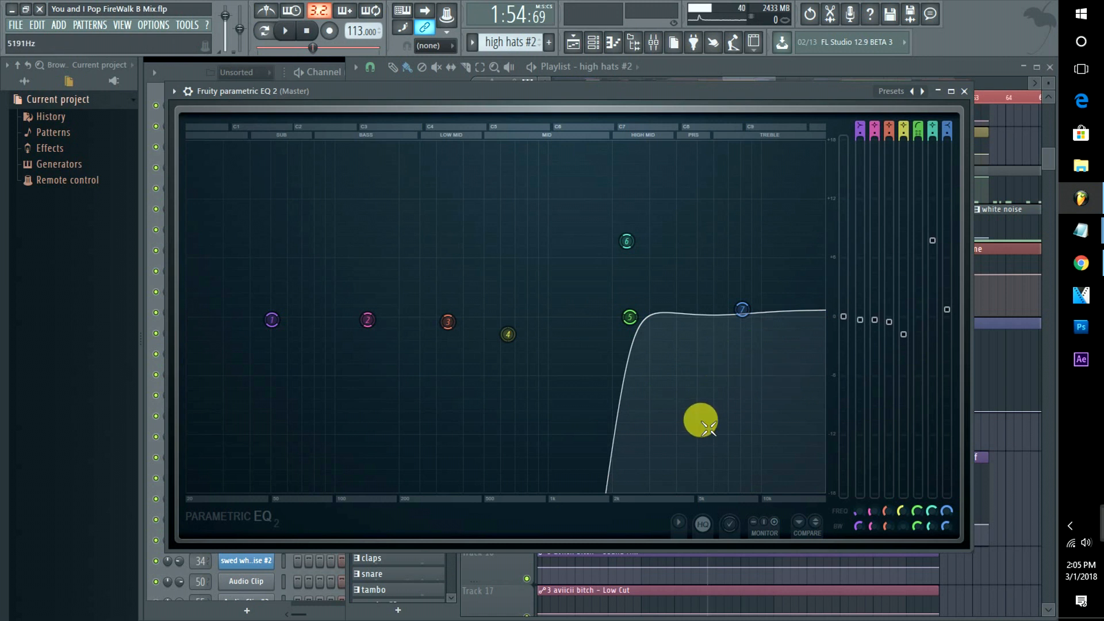
left_click_drag(636, 325, 572, 318)
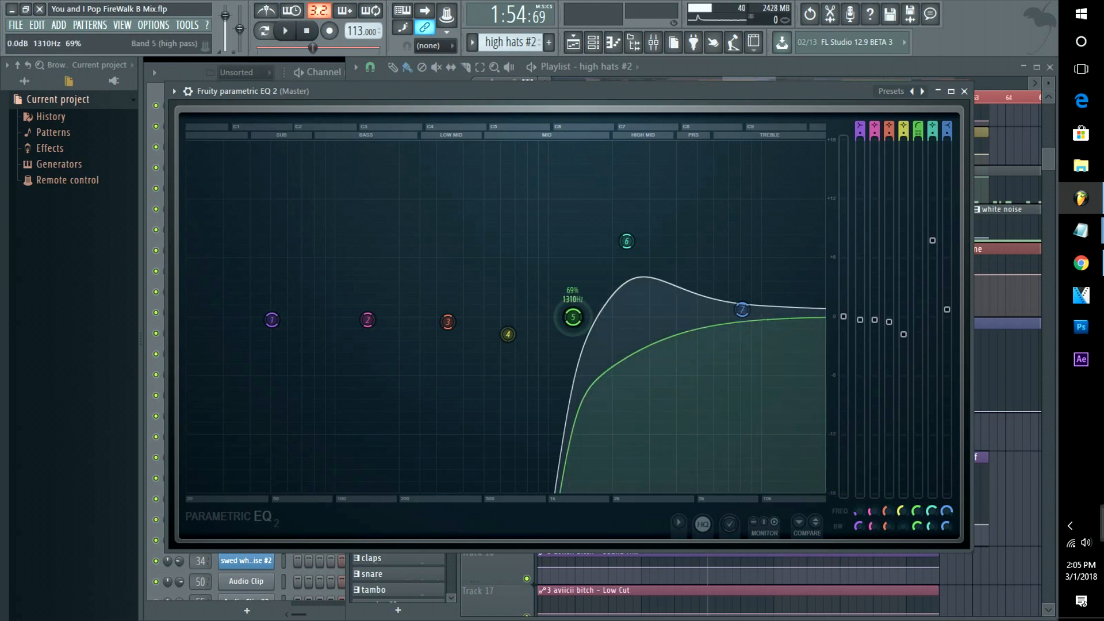
right_click(572, 318)
left_click(598, 338)
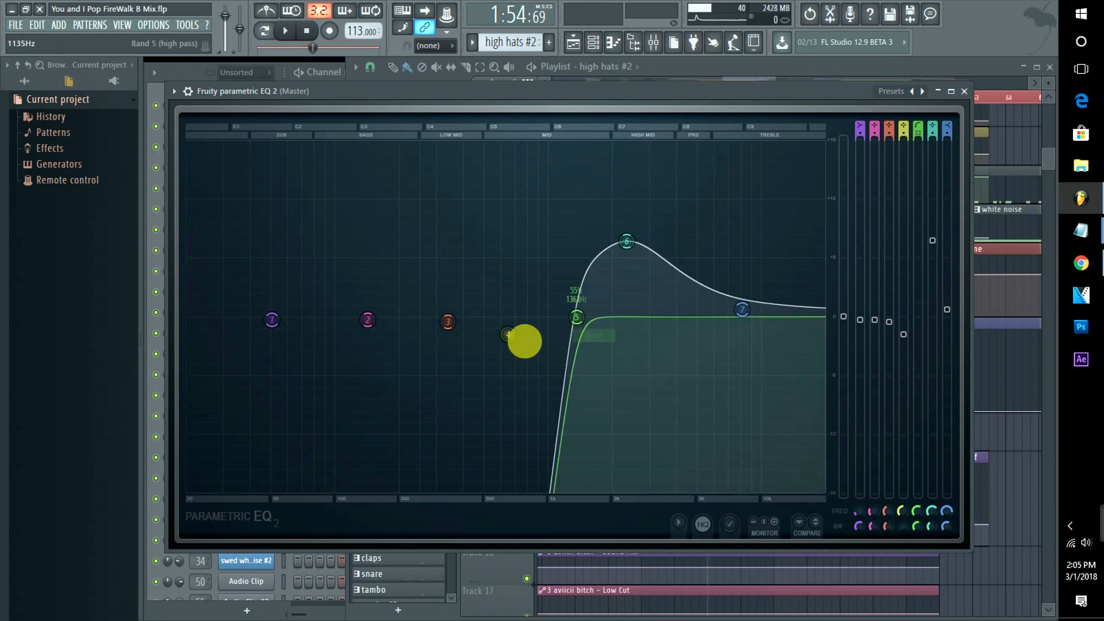
Set band 5's filter type to Disabled.
right_click(576, 320)
left_click(587, 333)
right_click(584, 328)
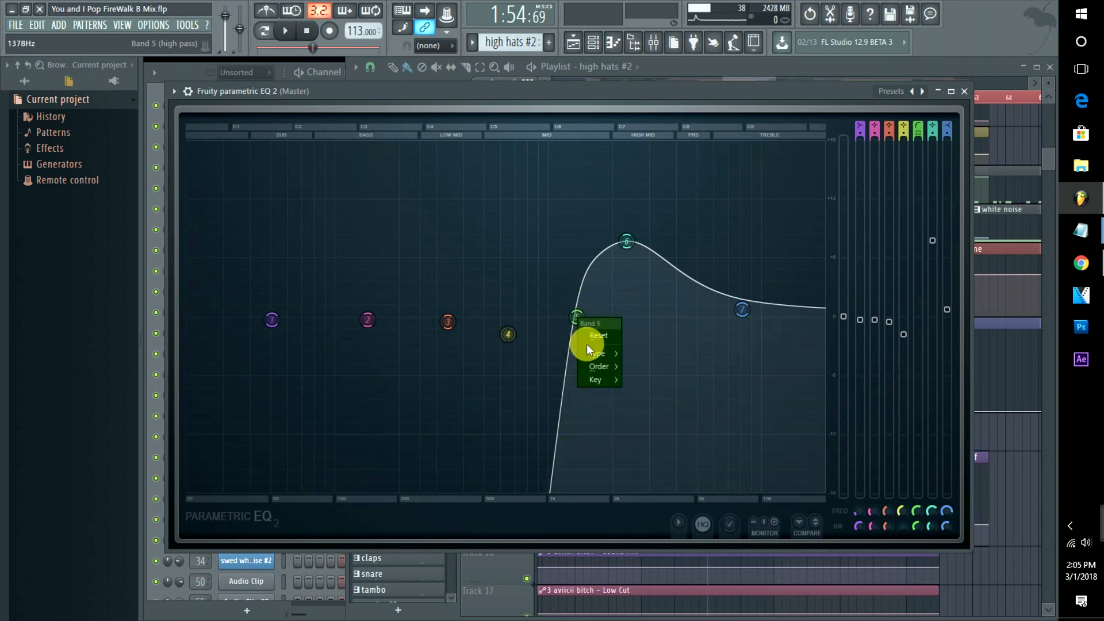
mouse_move(606, 373)
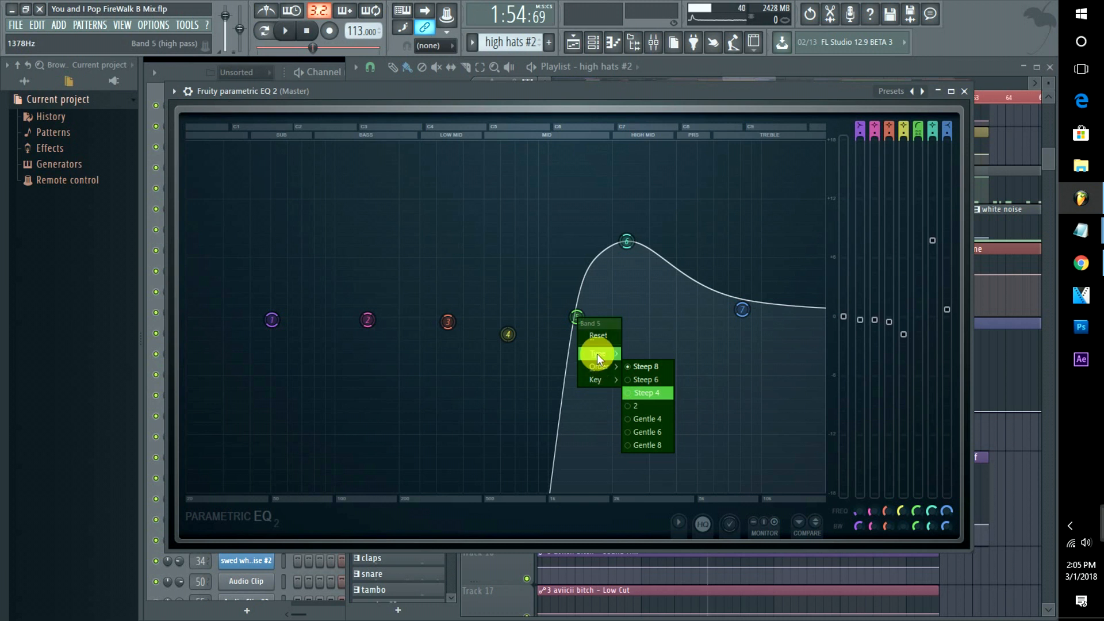
mouse_move(596, 353)
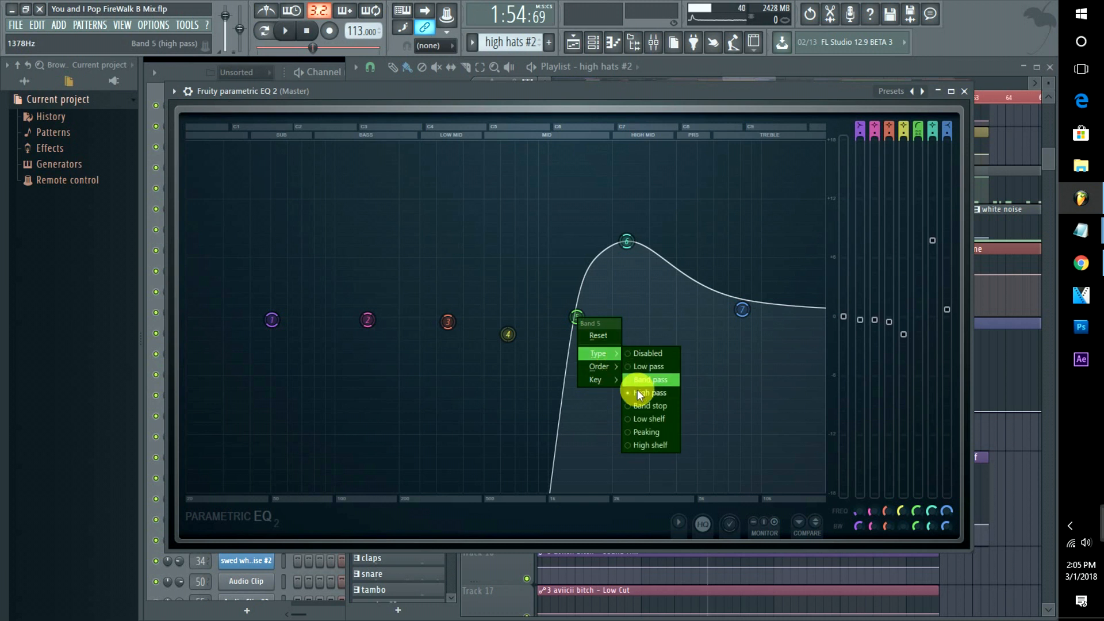
left_click(636, 354)
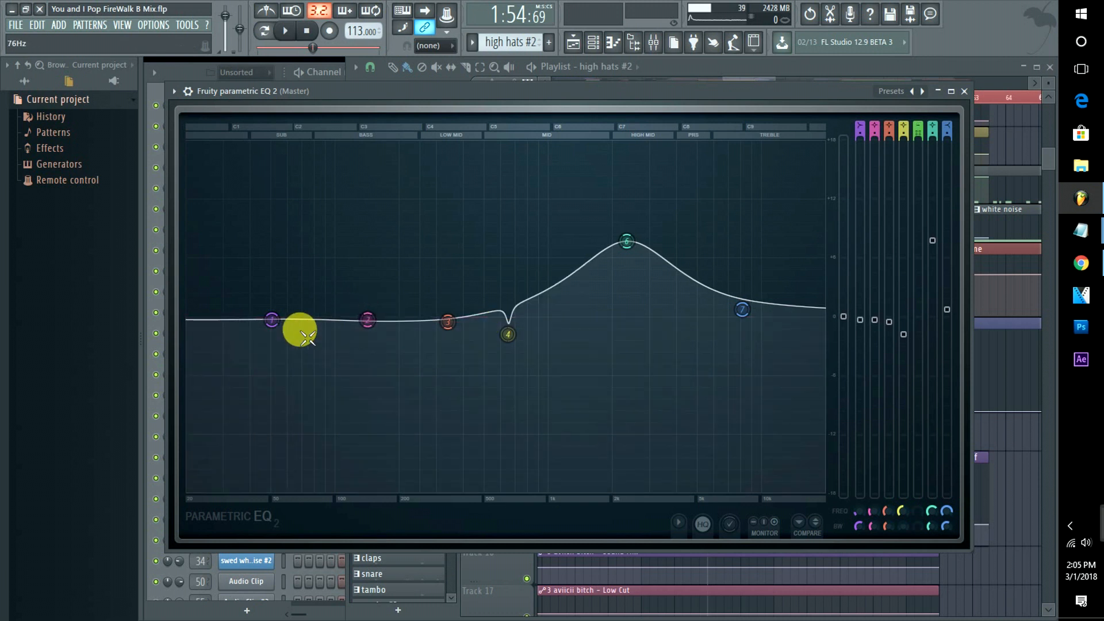
Change band 1 to Low pass, raise its cutoff to about 240 Hz, and vary its bandwidth.
right_click(274, 322)
mouse_move(303, 369)
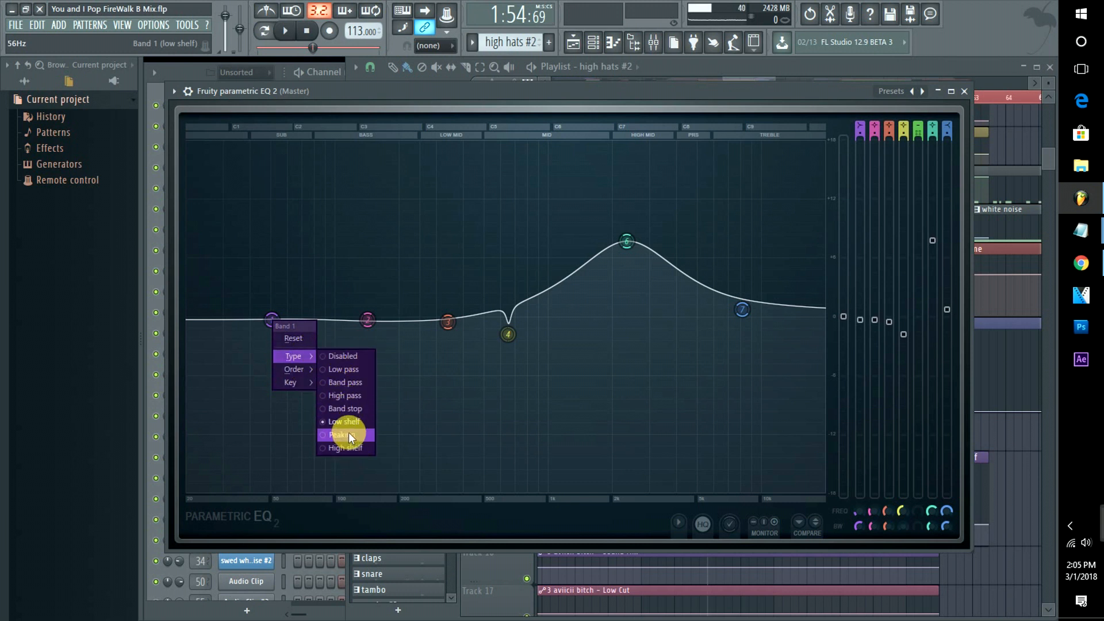
left_click(338, 371)
left_click_drag(273, 320, 416, 317)
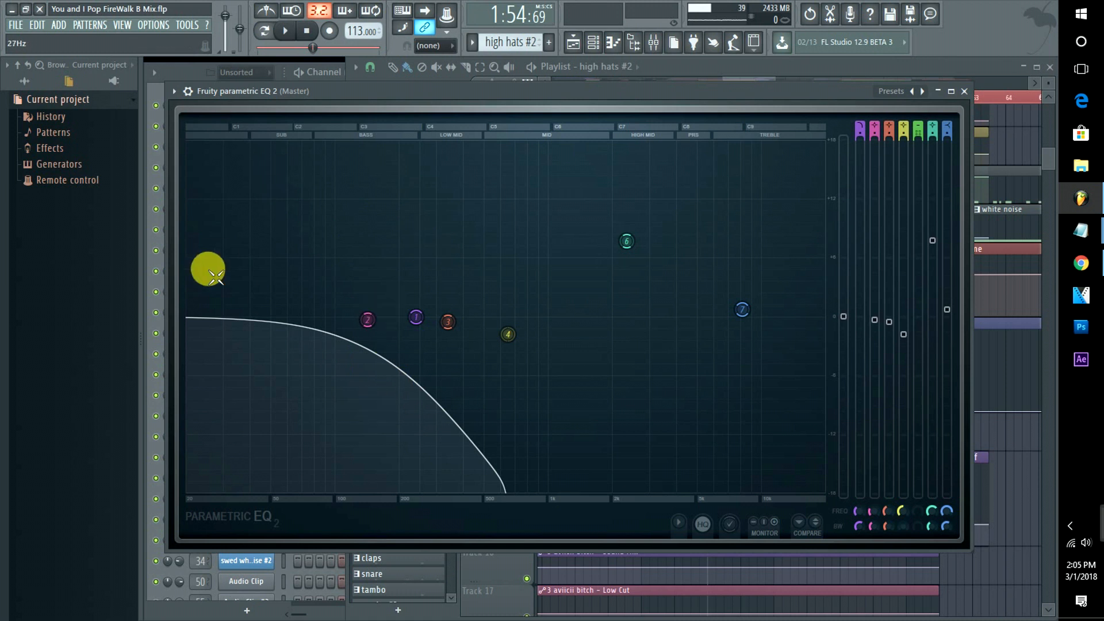
scroll(415, 323, "up", 5)
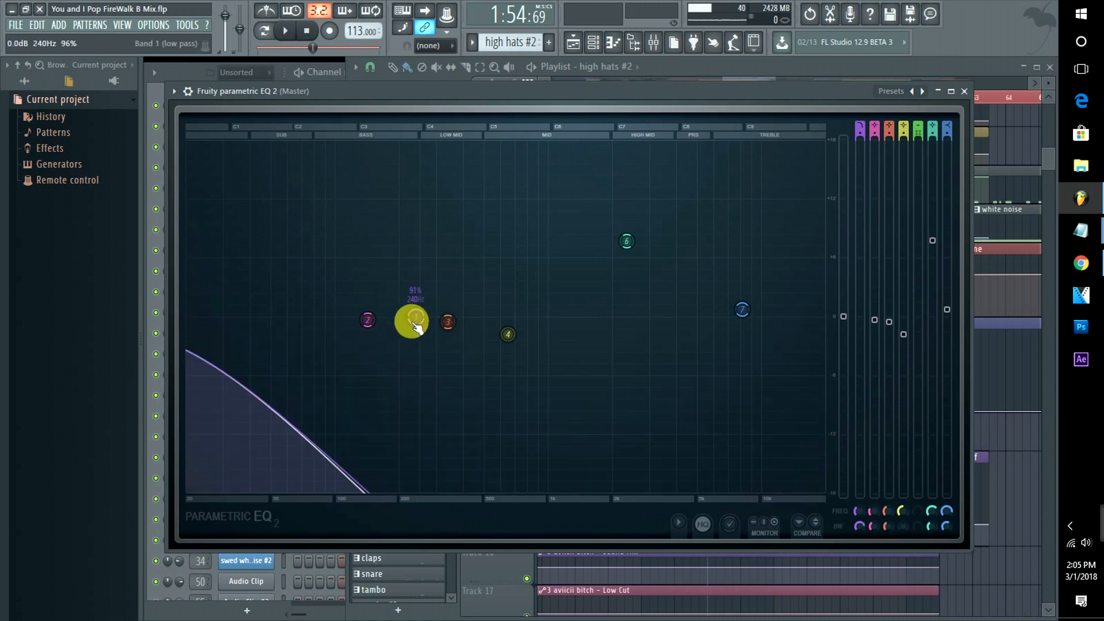
scroll(415, 324, "down", 10)
Pull band 3 down into a cut at about 454 Hz and shift band 2 up in frequency close to it.
left_click_drag(413, 323, 474, 381)
scroll(400, 322, "up", 7)
left_click_drag(367, 326, 448, 315)
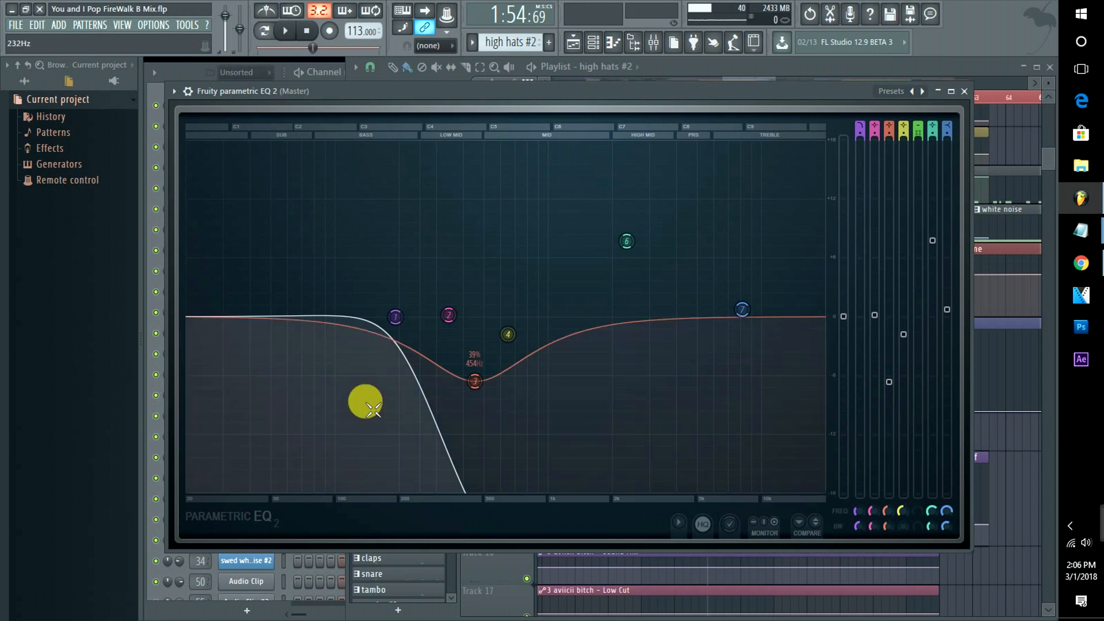
Remove Fruity Parametric EQ 2 from slot 5 of the Master track and bring the mixer back in front of SPAN.
left_click(154, 89)
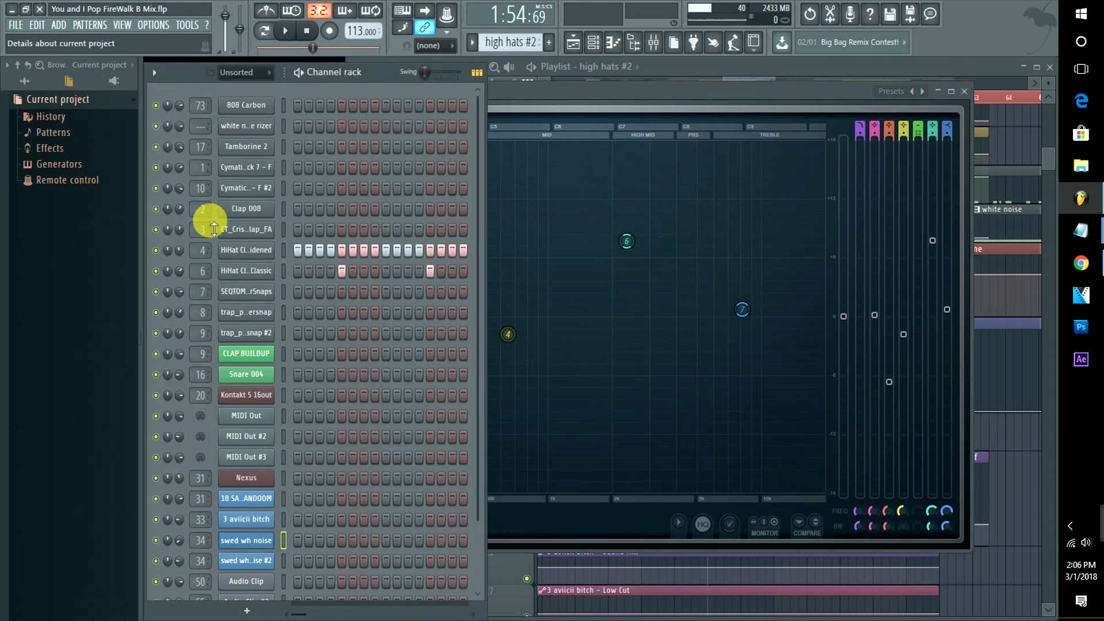
left_click(193, 108)
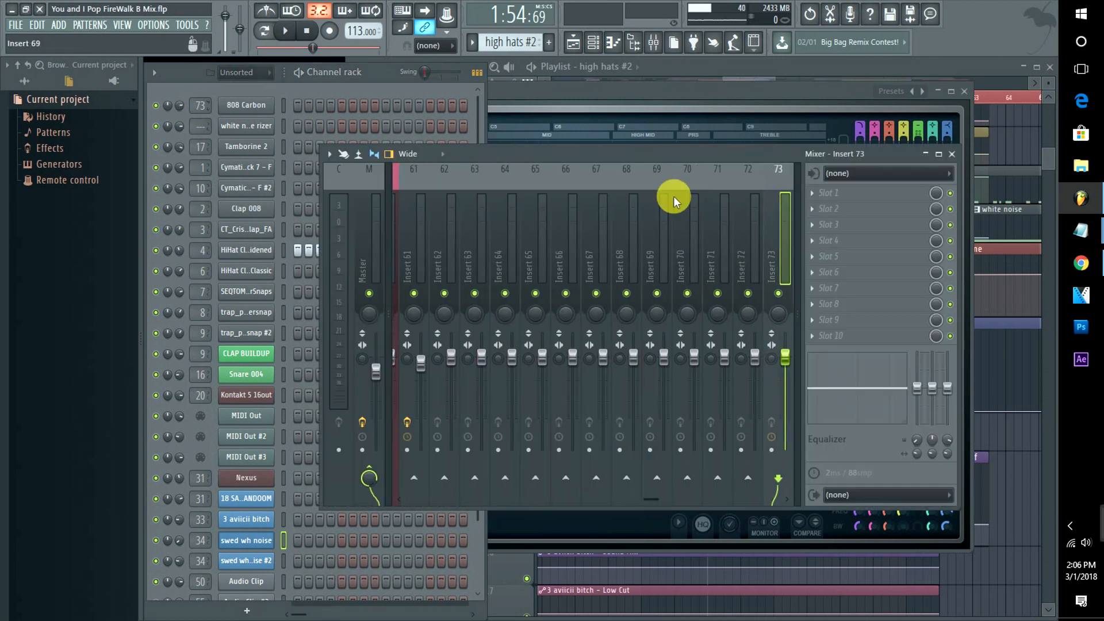
left_click_drag(639, 500, 391, 500)
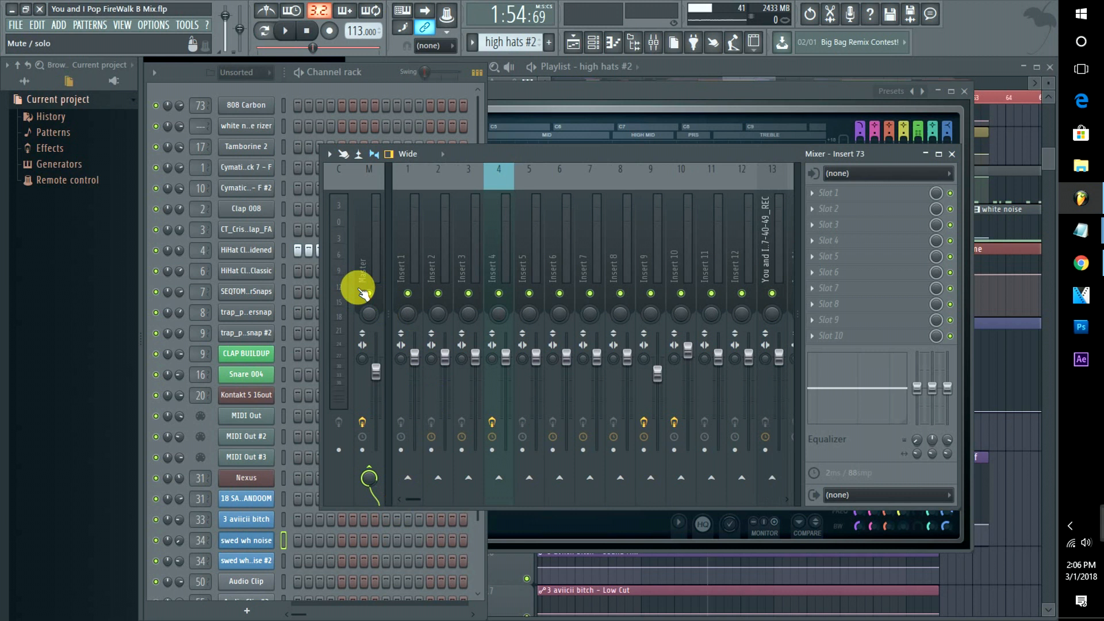
left_click(362, 246)
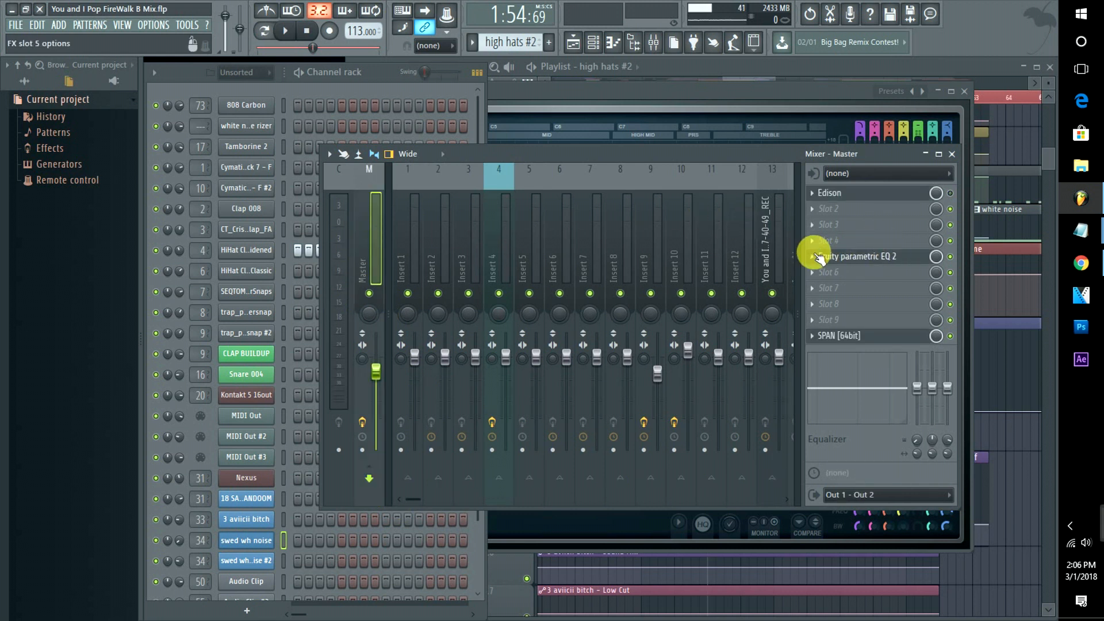
right_click(890, 257)
mouse_move(863, 272)
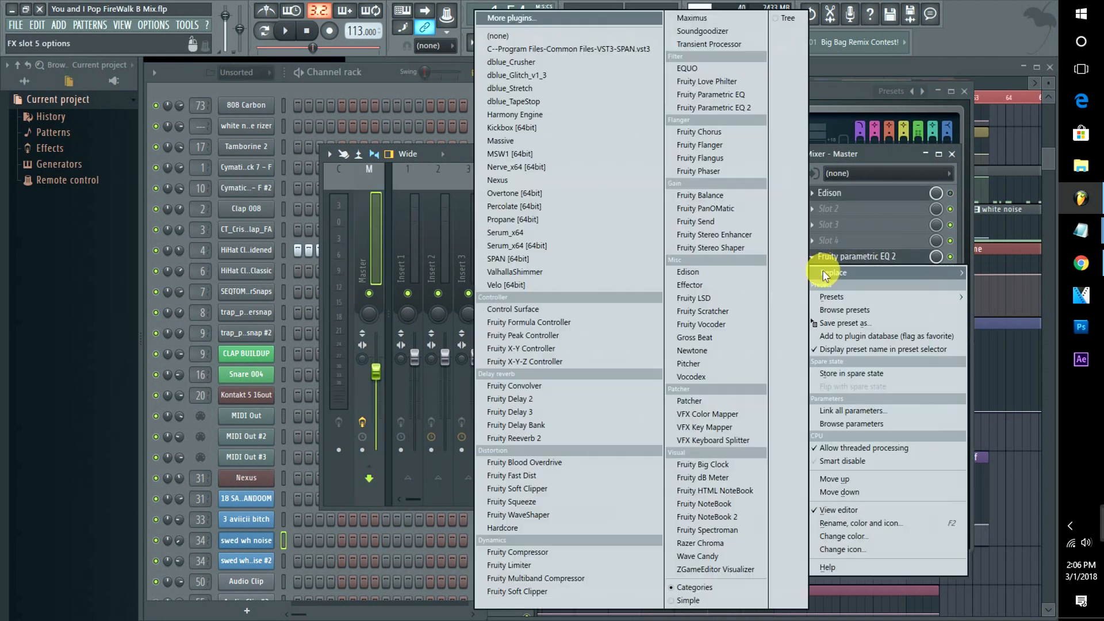
left_click(597, 36)
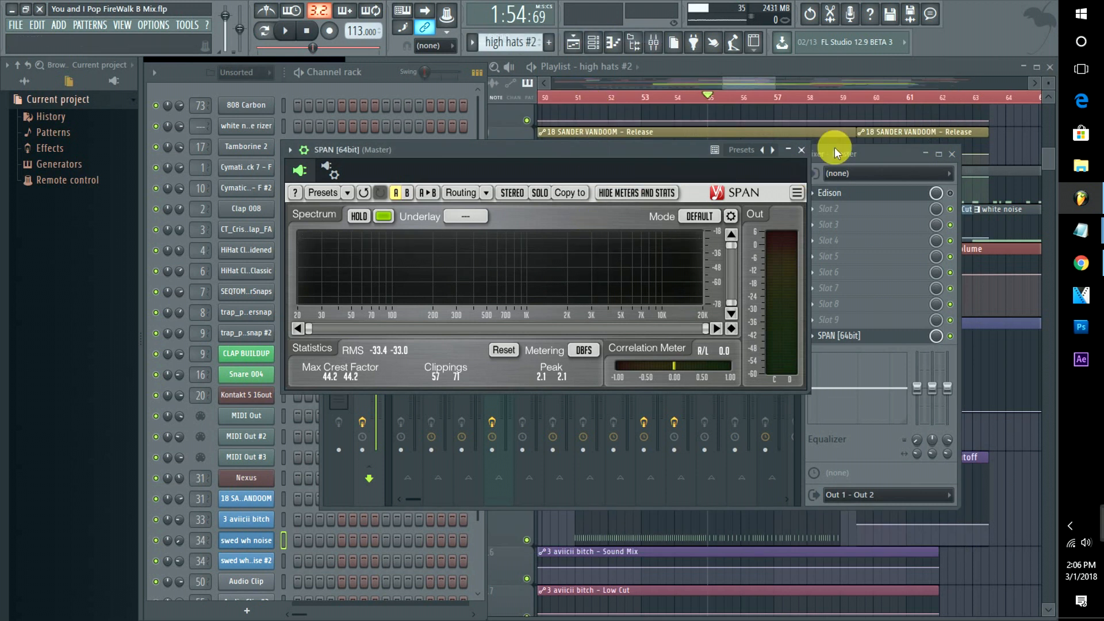
left_click(878, 156)
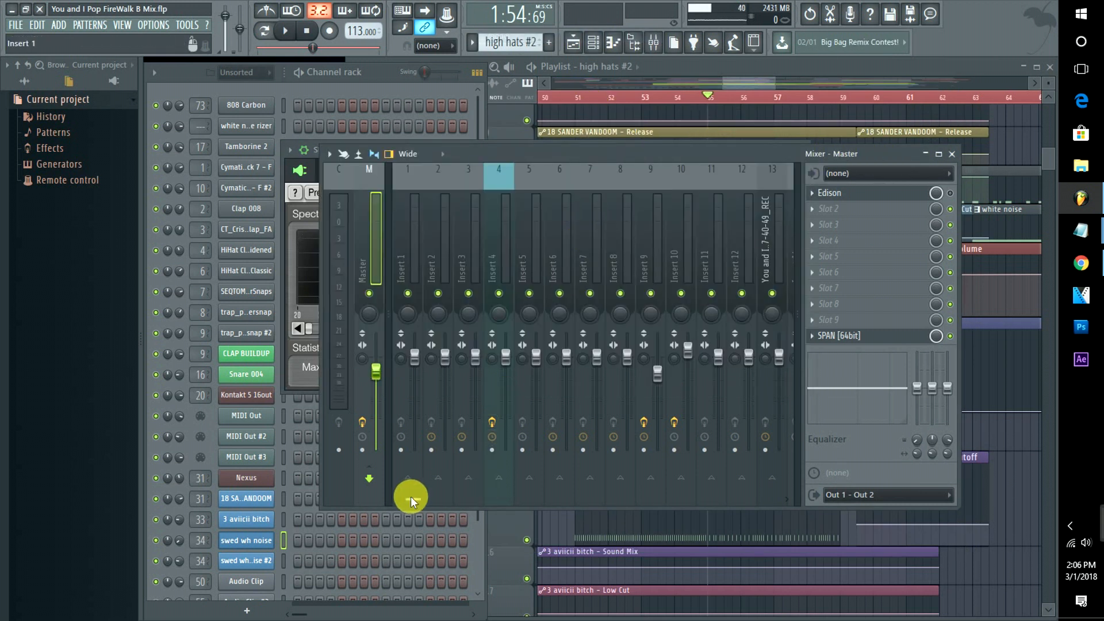
Open the Cymatics - Kick 7 - F #2 channel and look for its thumper clip earlier in the playlist.
left_click(237, 190)
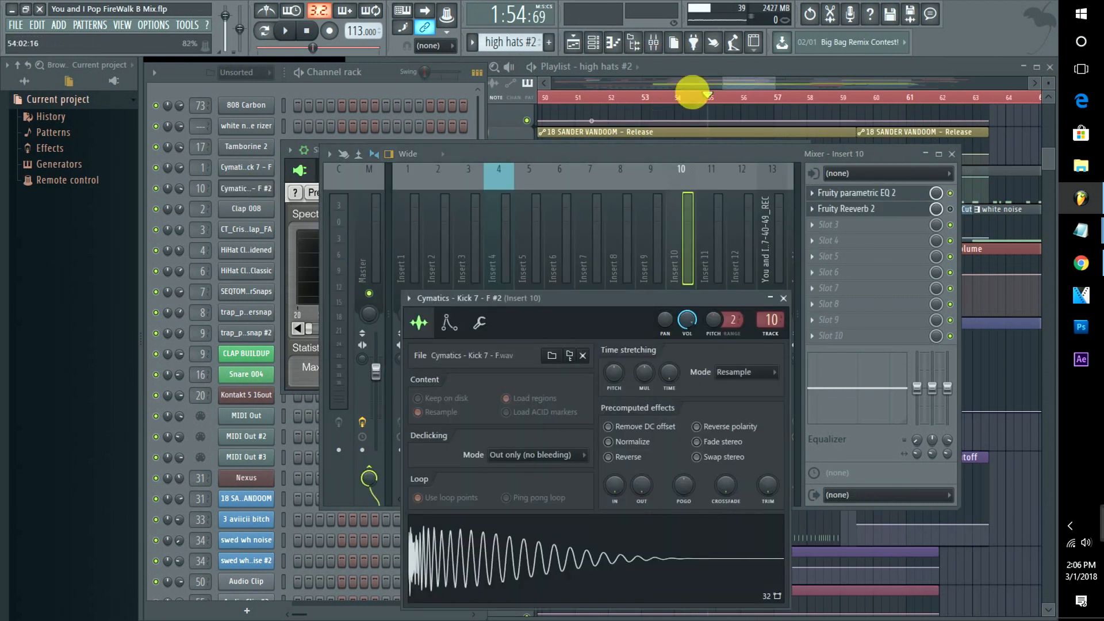
left_click(729, 91)
left_click_drag(729, 90, 671, 92)
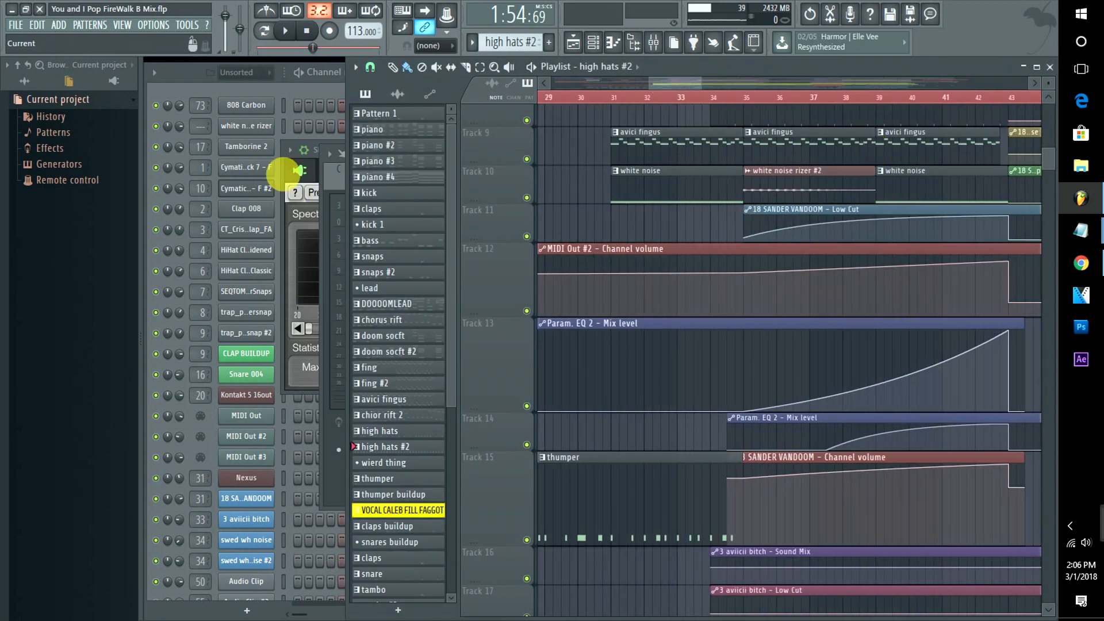
Show all channels in the Channel rack and open the thumper pattern from its playlist clip.
left_click(292, 92)
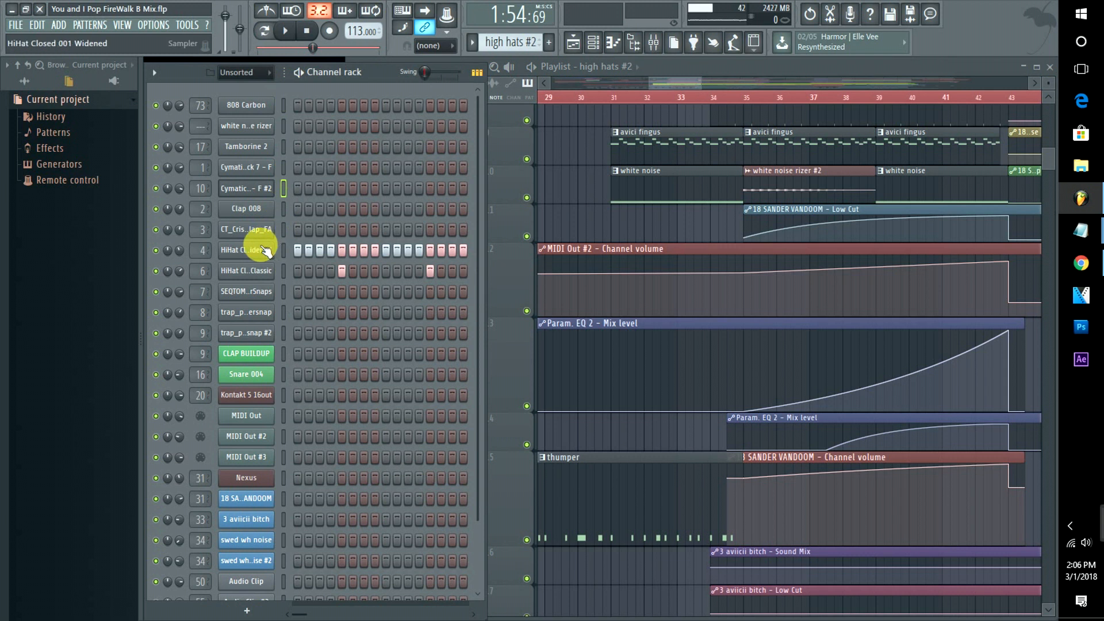
left_click(244, 73)
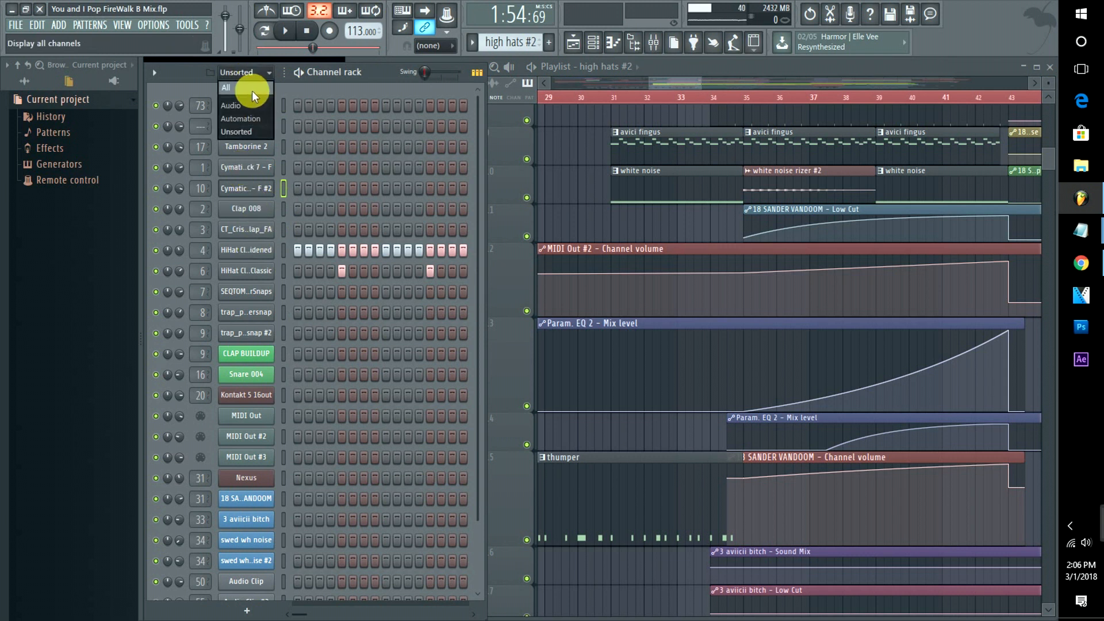
left_click(252, 91)
scroll(259, 291, "down", 2)
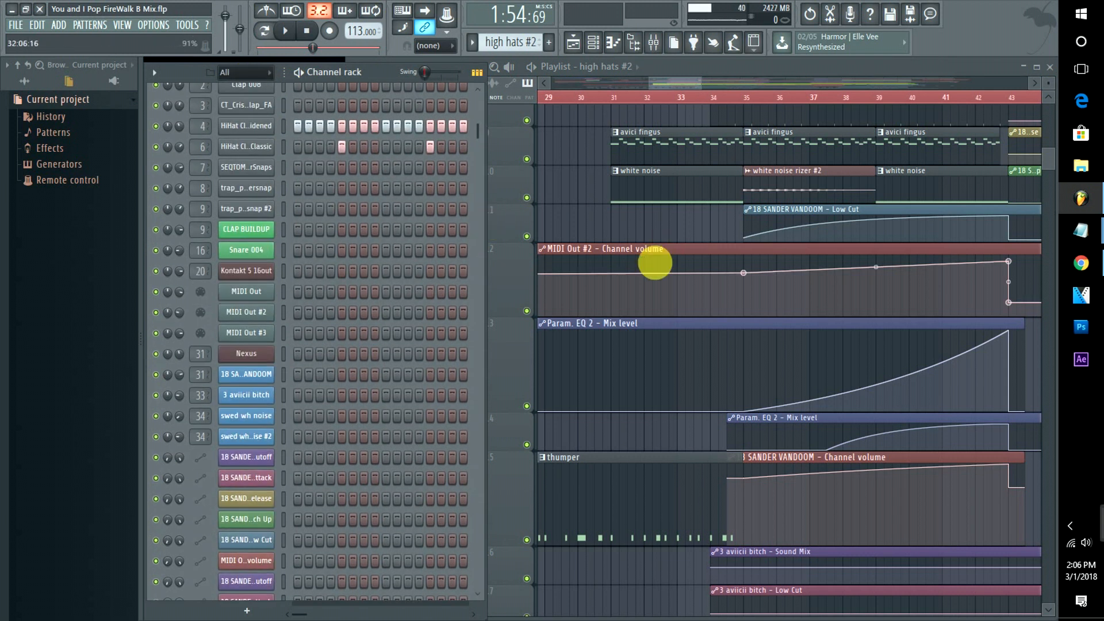
double_click(627, 484)
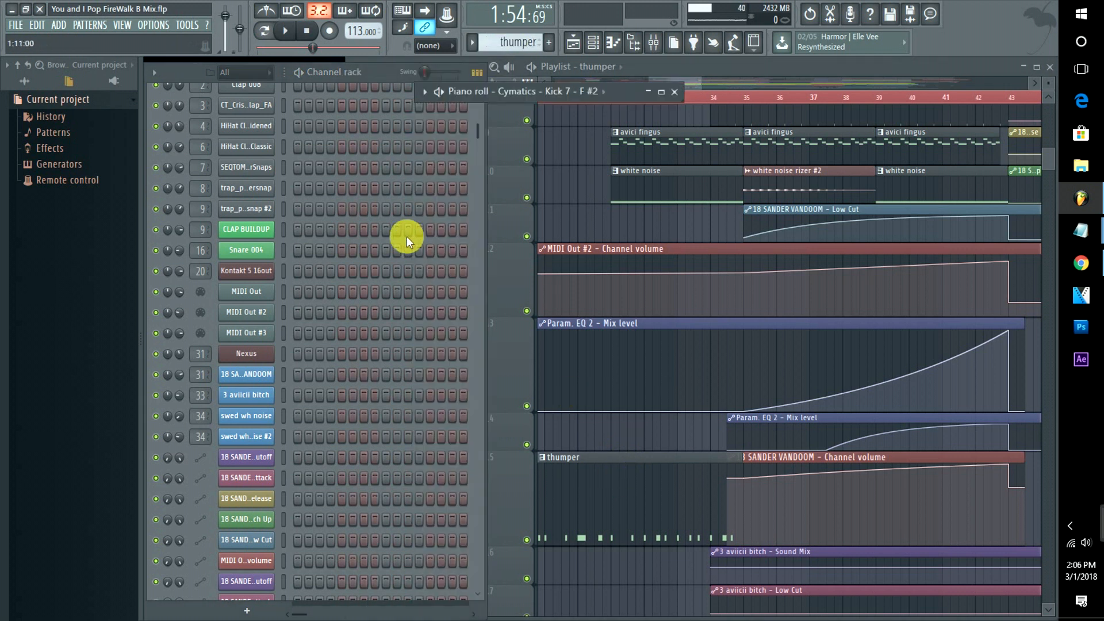
Go to the kick channel's mixer track, Insert 10, and open its Fruity Parametric EQ 2.
scroll(405, 237, "up", 2)
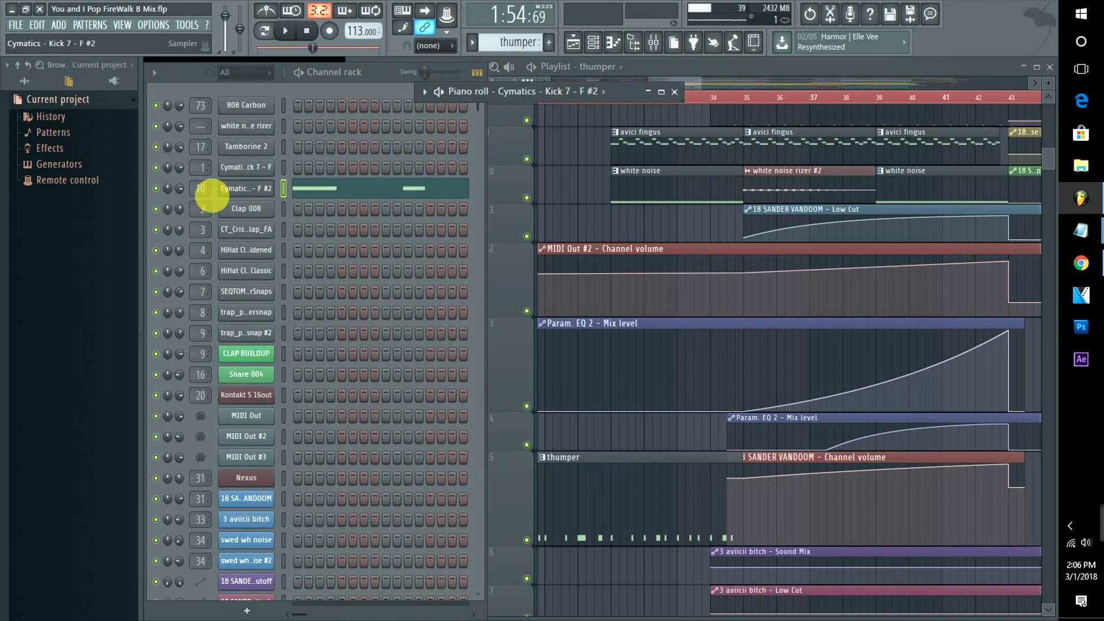
left_click(202, 189)
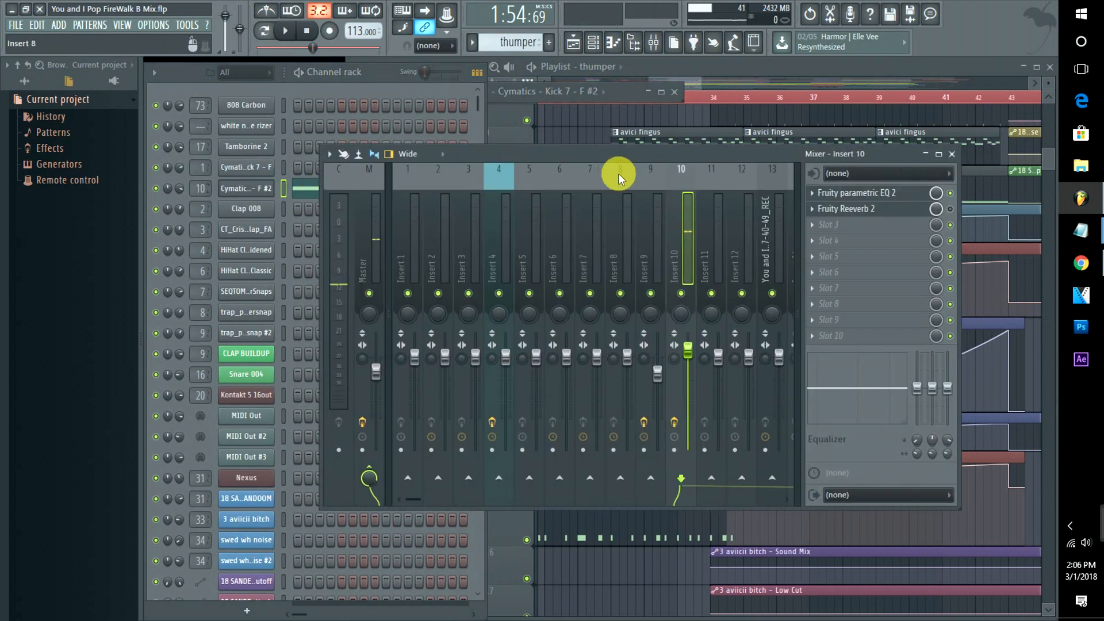
left_click(844, 194)
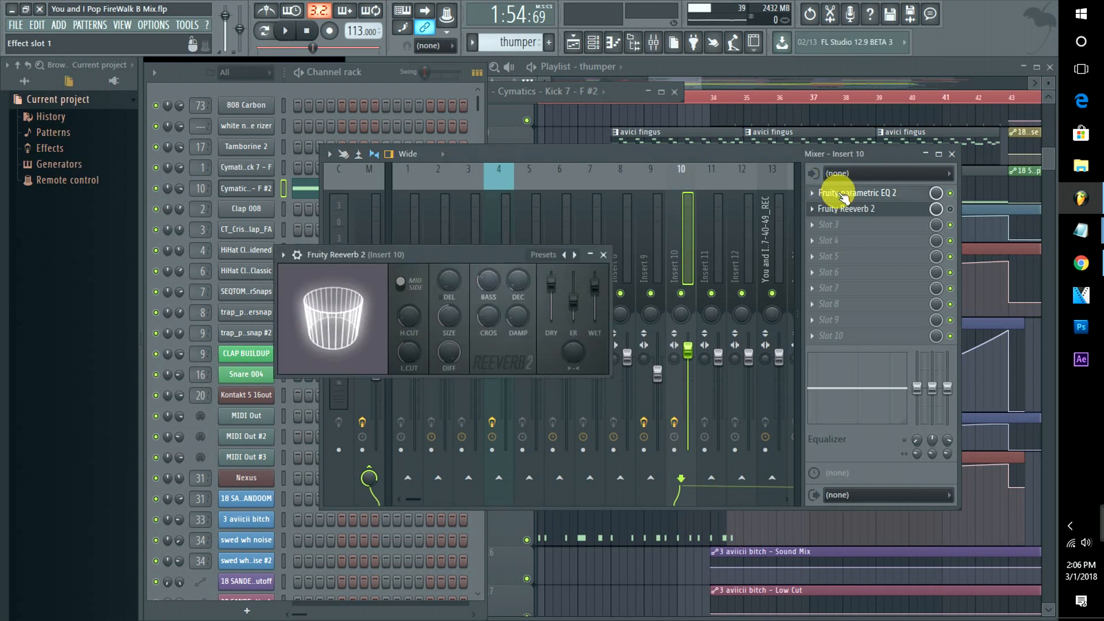
left_click(844, 193)
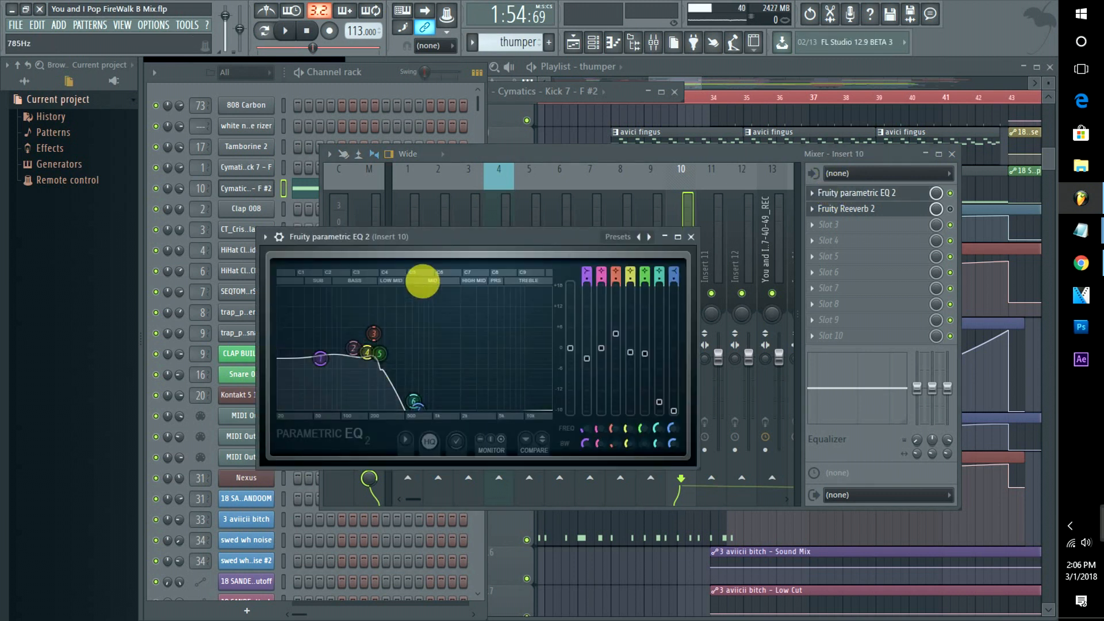
Move the Insert 10 Fruity Parametric EQ 2 window up and enlarge it to examine its curve.
left_click_drag(458, 236, 390, 138)
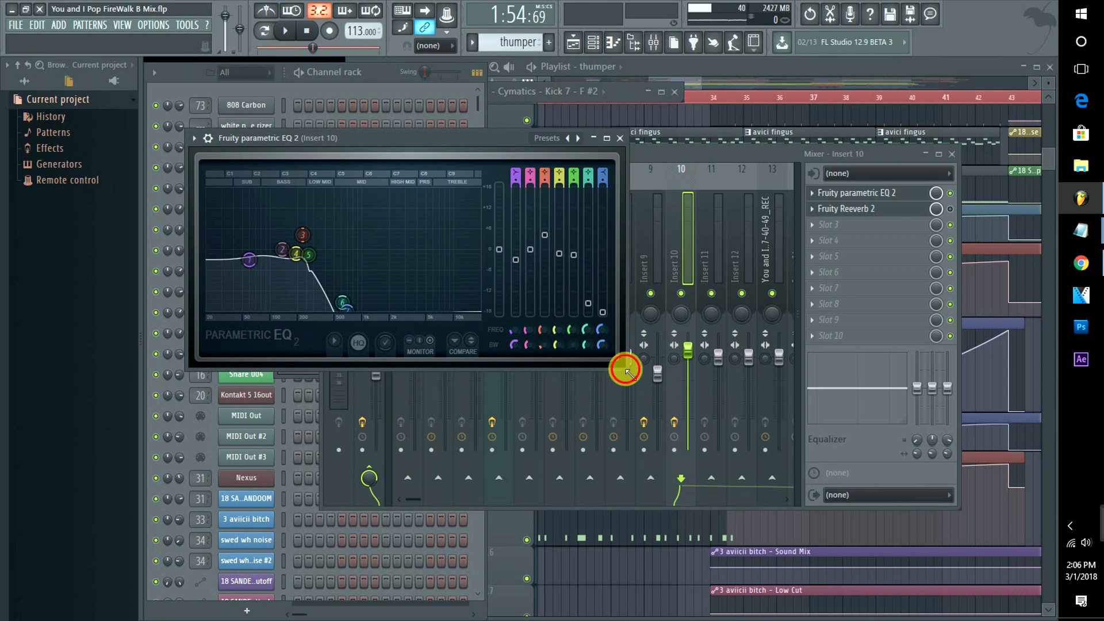
left_click_drag(623, 367, 871, 522)
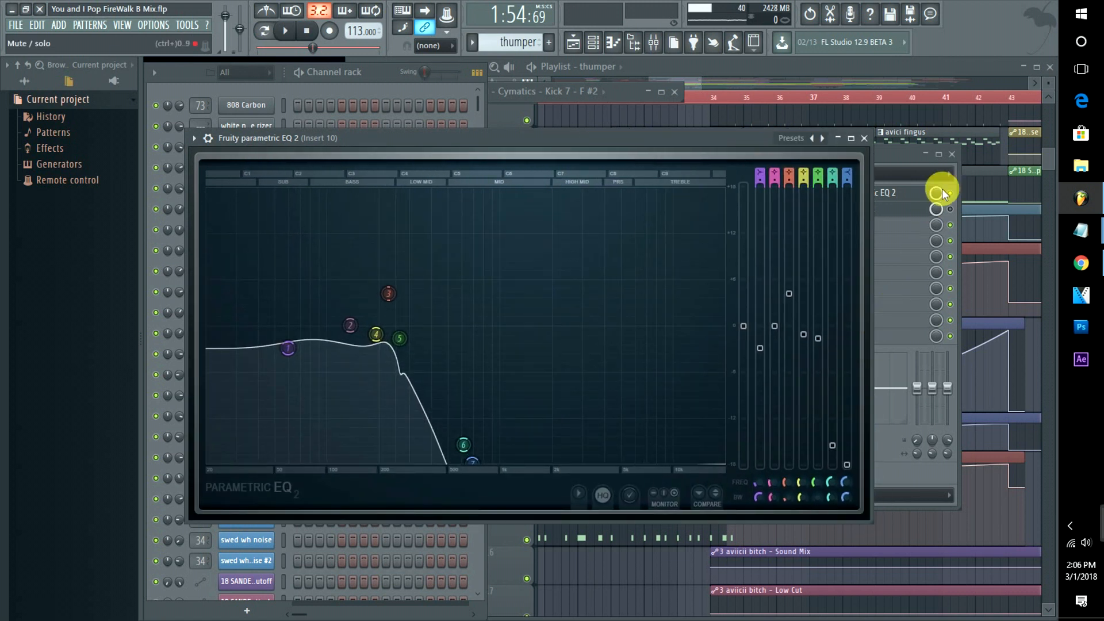
Create a new empty pattern named "SUBSCRIBE <3".
left_click(697, 81)
left_click(327, 85)
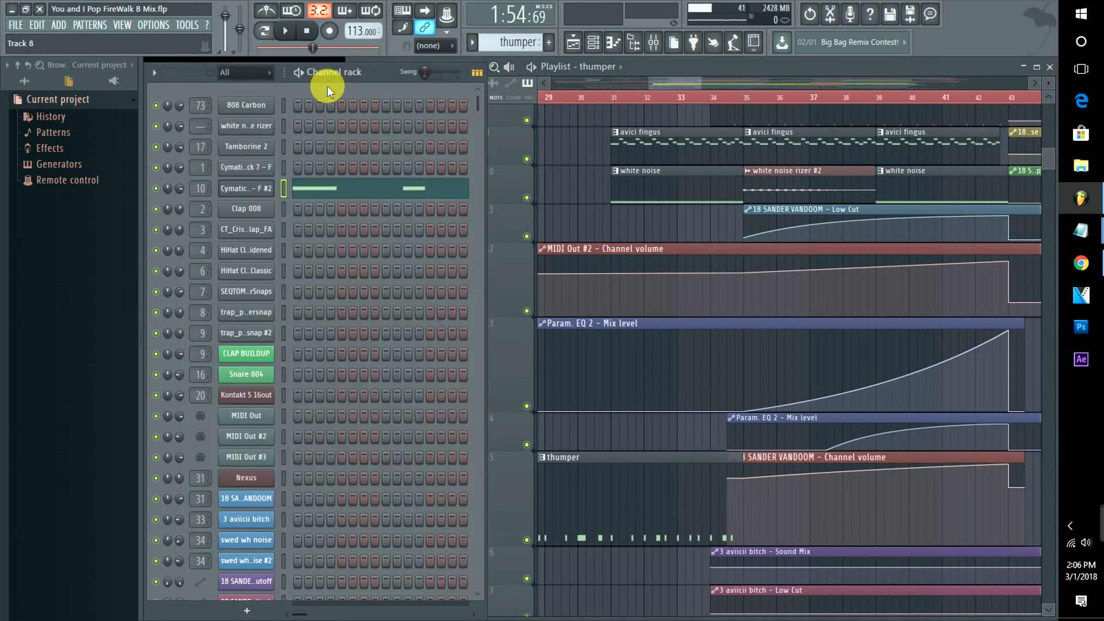
left_click(550, 42)
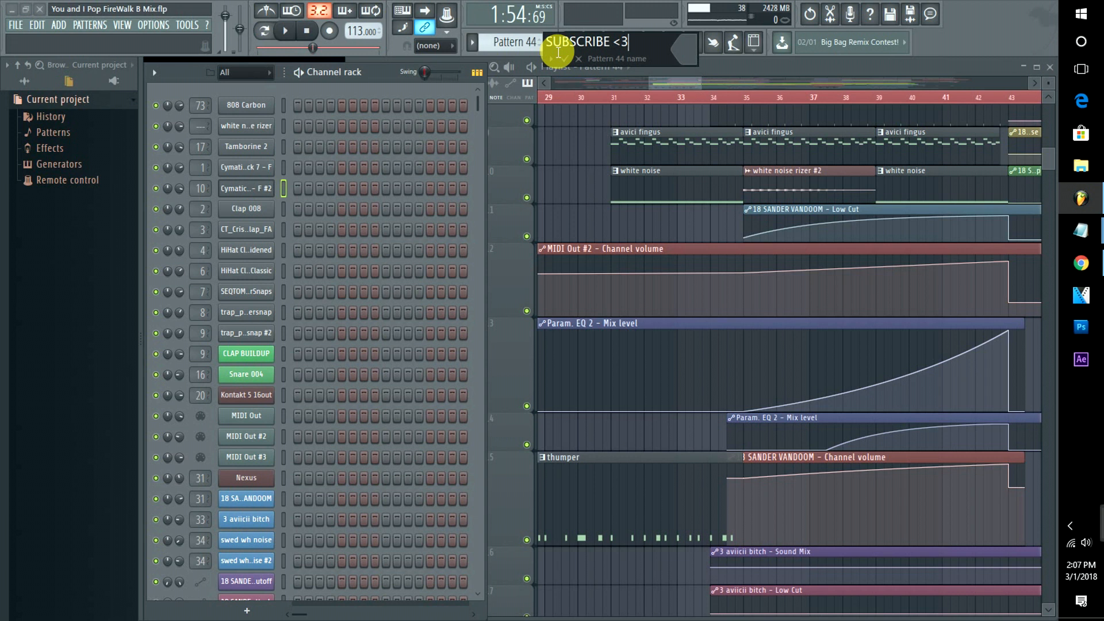
key("Return")
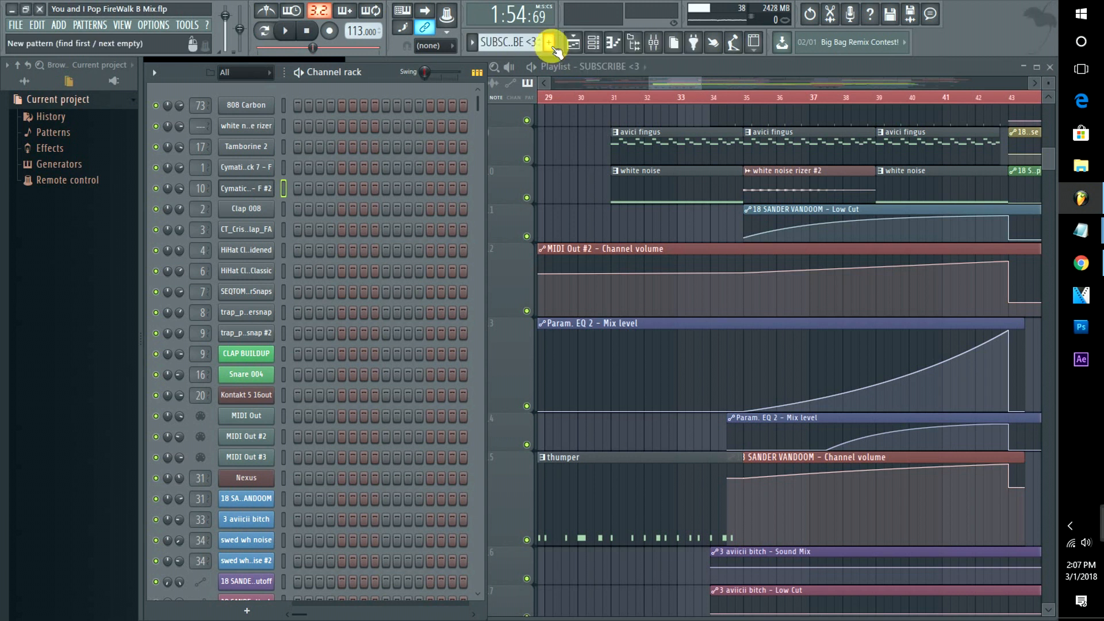
Fill every fourth step of the Cymatics - Kick 7 - F #2 channel and play the pattern.
right_click(267, 187)
left_click(436, 238)
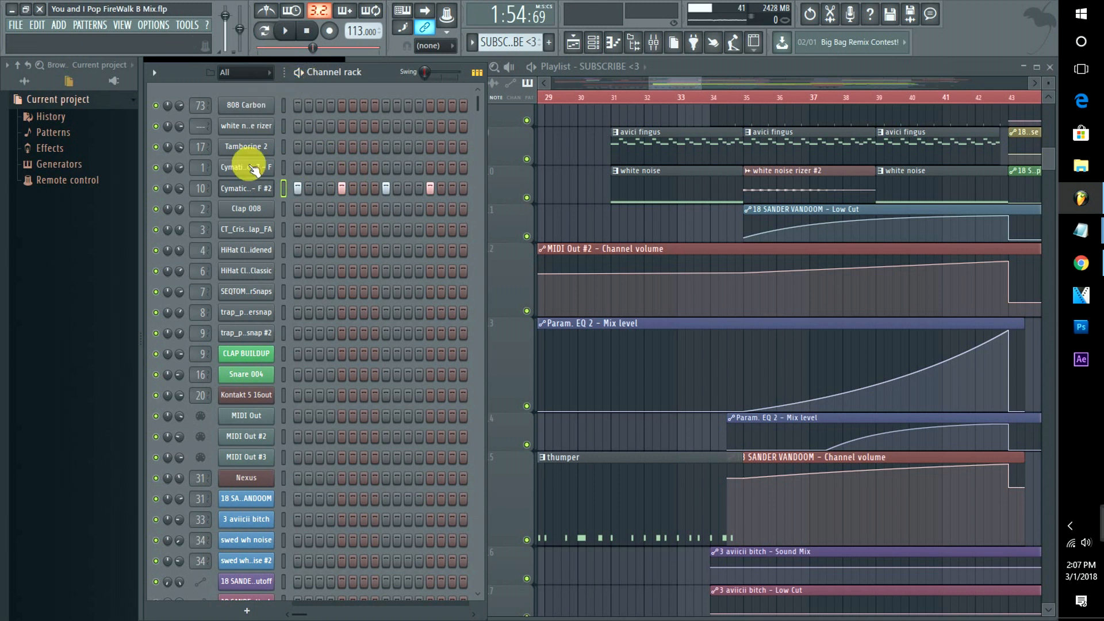
key("space")
key("space")
key("space")
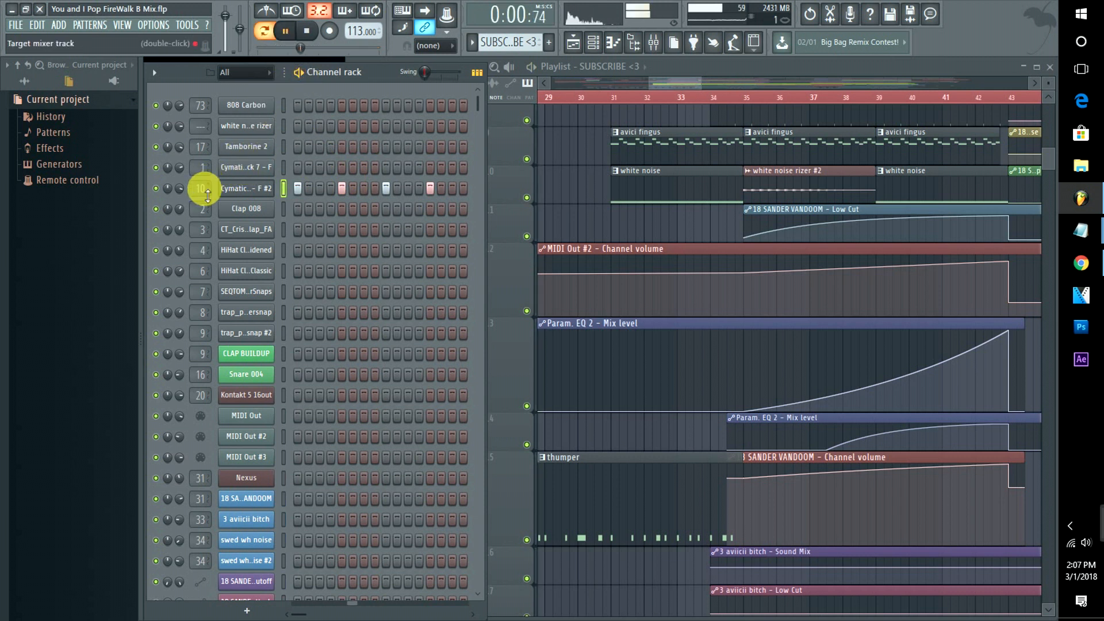
Open Fruity Parametric EQ 2 on the kick's Insert 10 track and set its mix level to 0% to hear the dry kick.
left_click(200, 188)
left_click(862, 208)
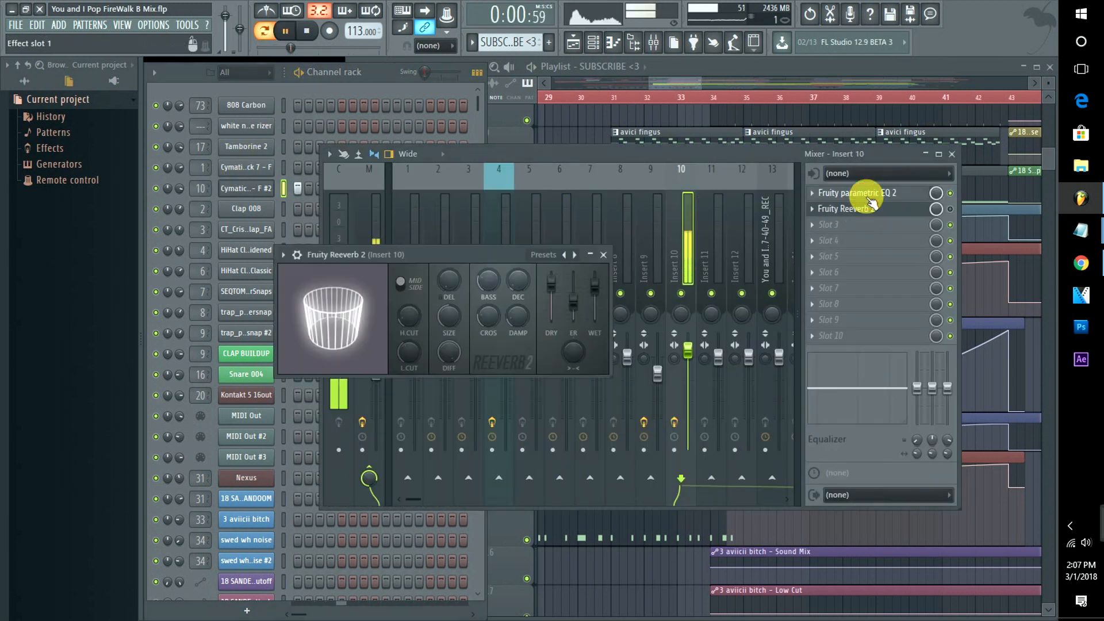
left_click(866, 193)
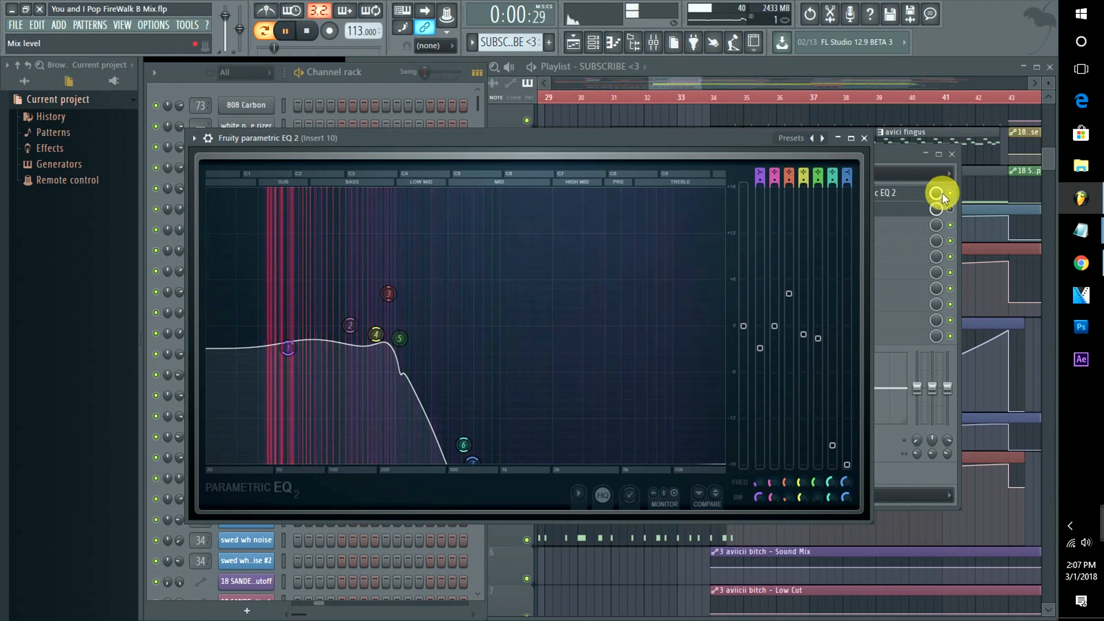
left_click_drag(939, 194, 940, 259)
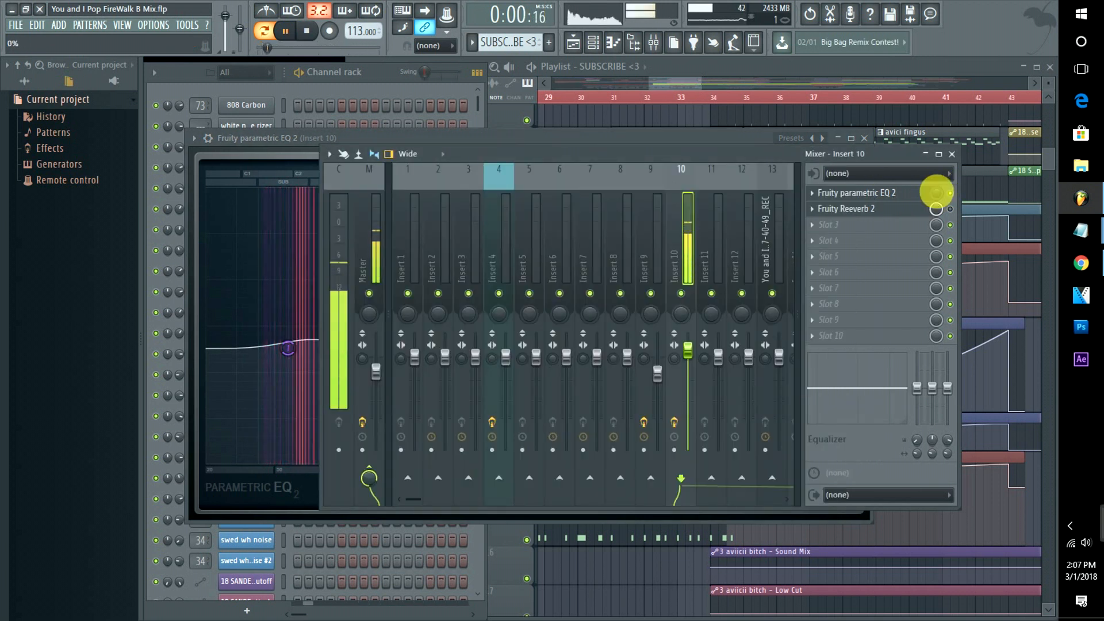
left_click(504, 139)
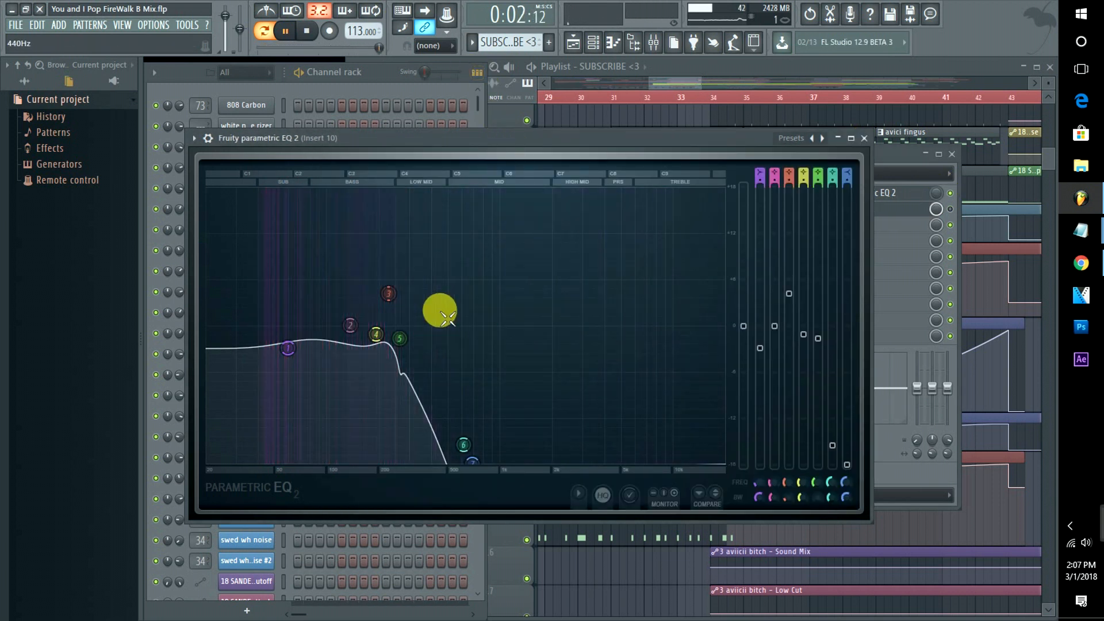
Add a second Fruity Parametric EQ 2 in slot 4 of Insert 10 and enlarge its window.
left_click(898, 155)
left_click(813, 241)
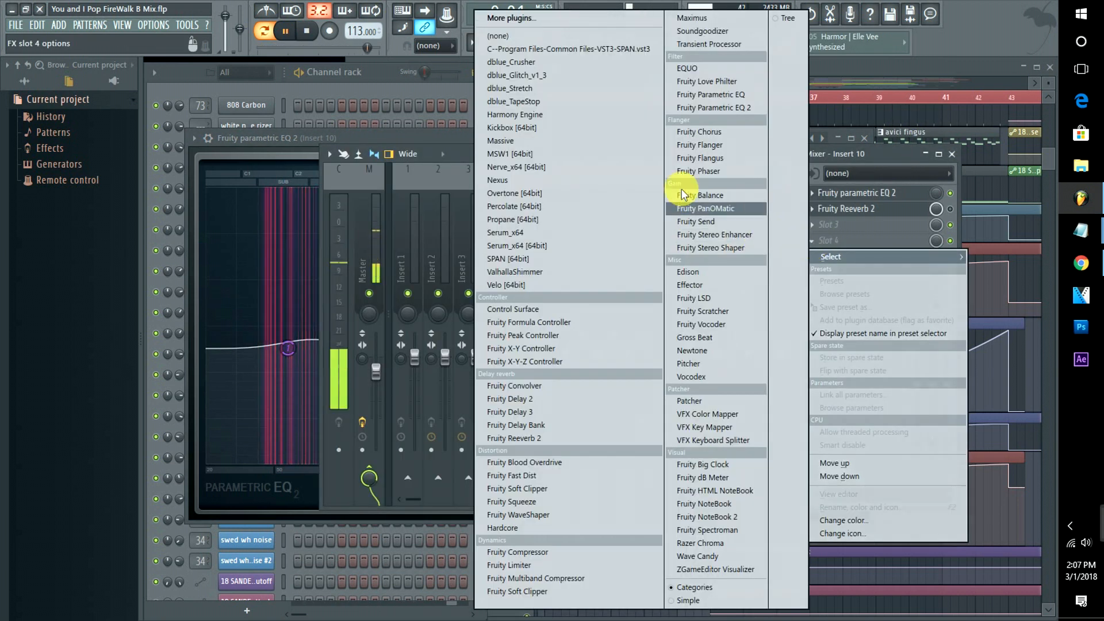
left_click(735, 111)
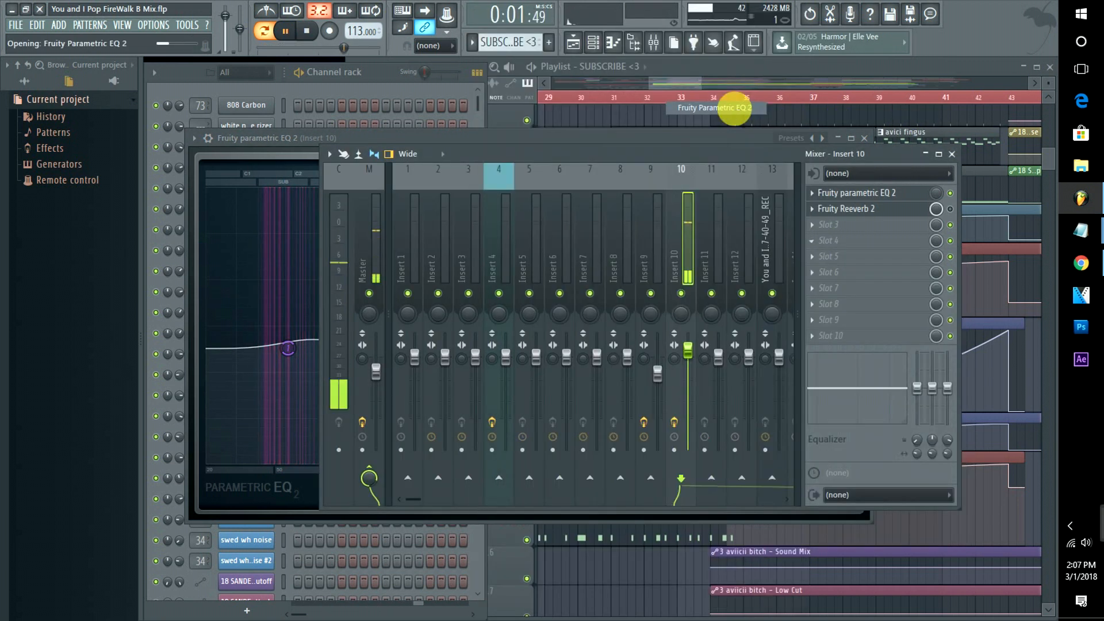
left_click_drag(606, 376, 816, 509)
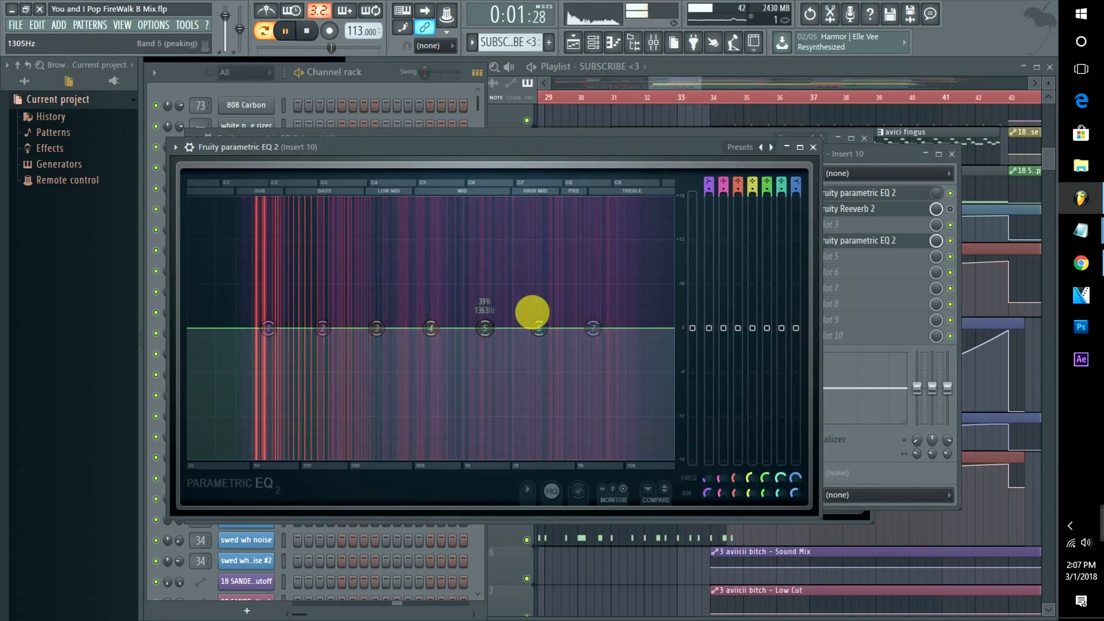
Restore the slot 1 EQ's full mix level and watch the filtered kick in the slot 4 EQ.
left_click(932, 194)
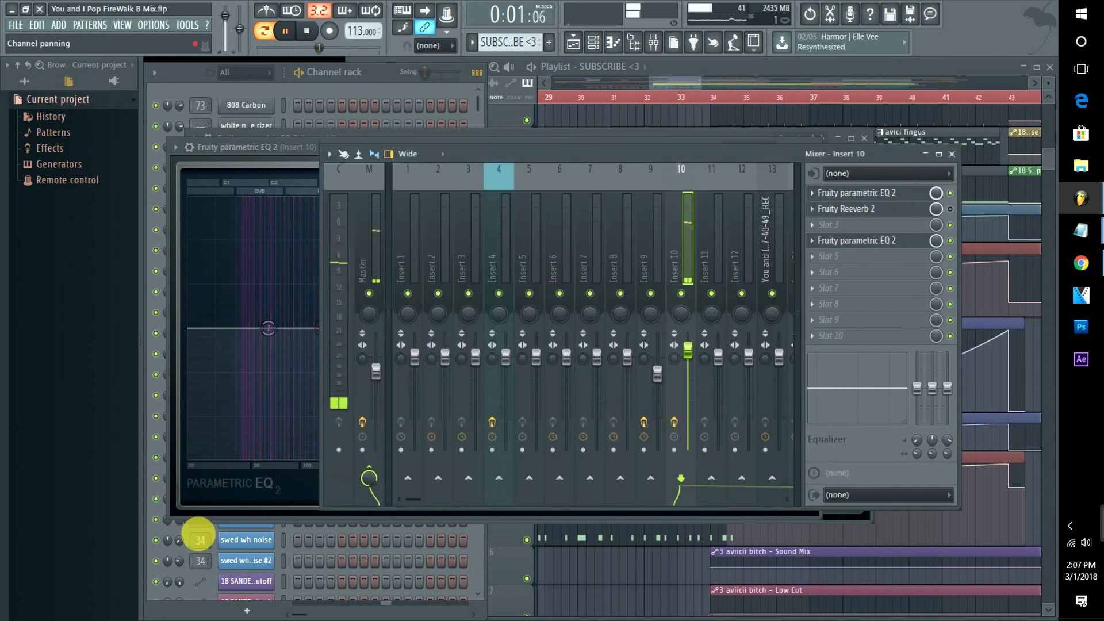
left_click(260, 493)
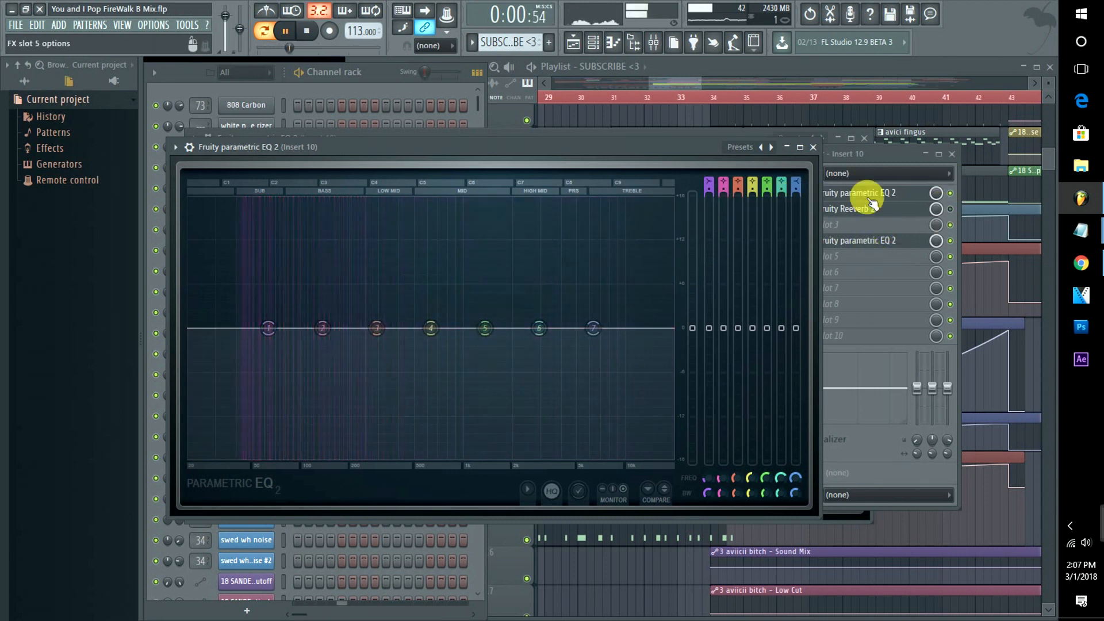
Remove Fruity Parametric EQ 2 from slot 4 of Insert 10.
left_click(888, 156)
left_click(812, 241)
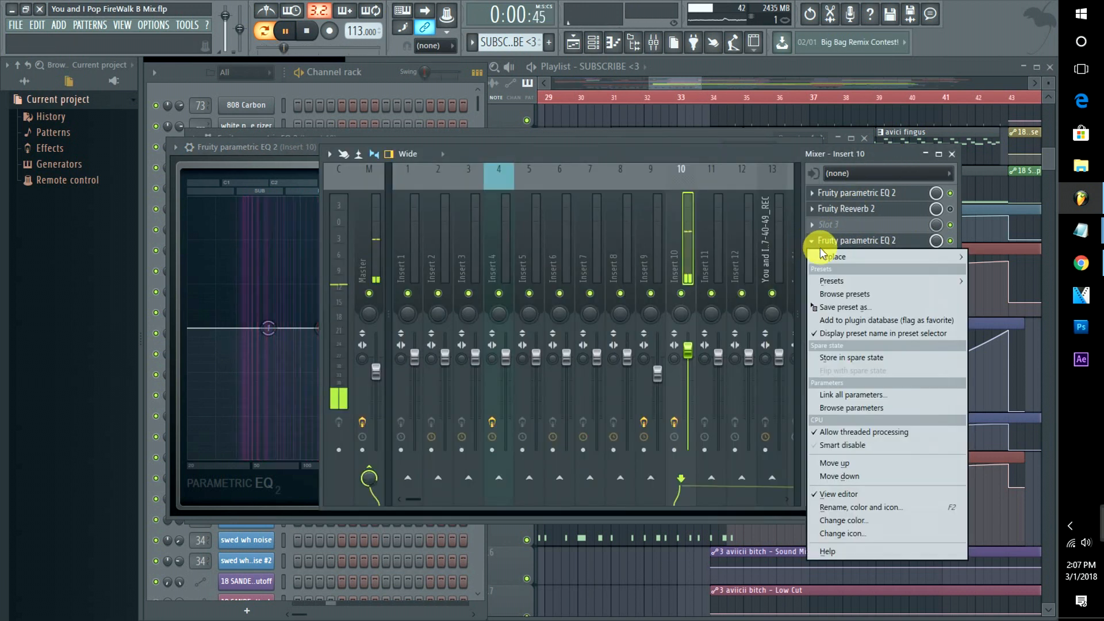
mouse_move(833, 256)
left_click(590, 36)
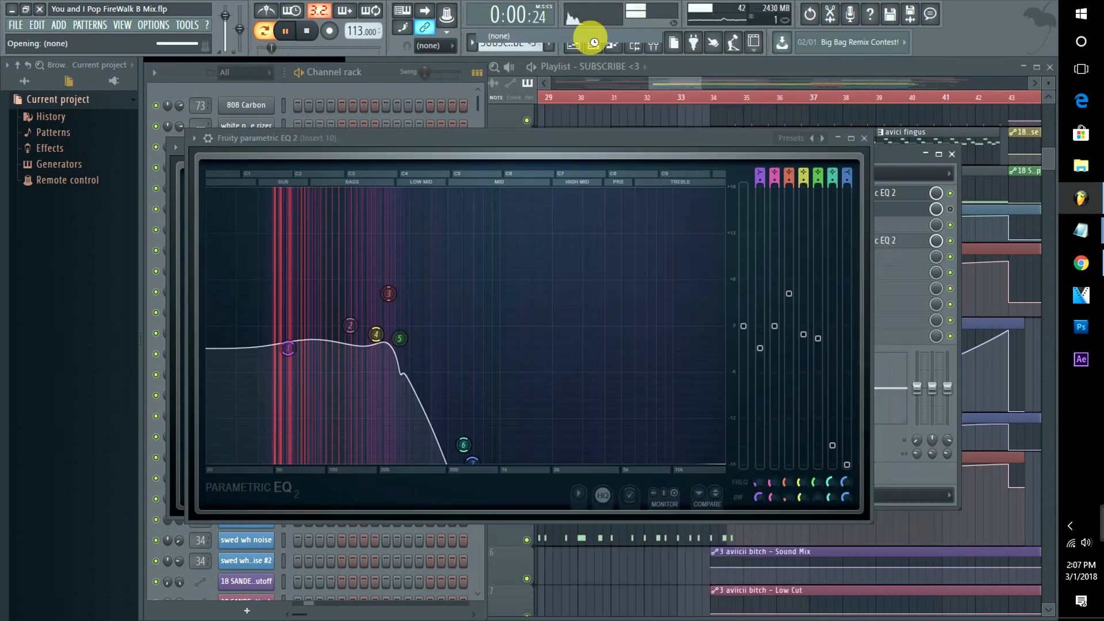
Switch to song mode and play the arrangement from about bar 34, then from about bar 30.
left_click(686, 81)
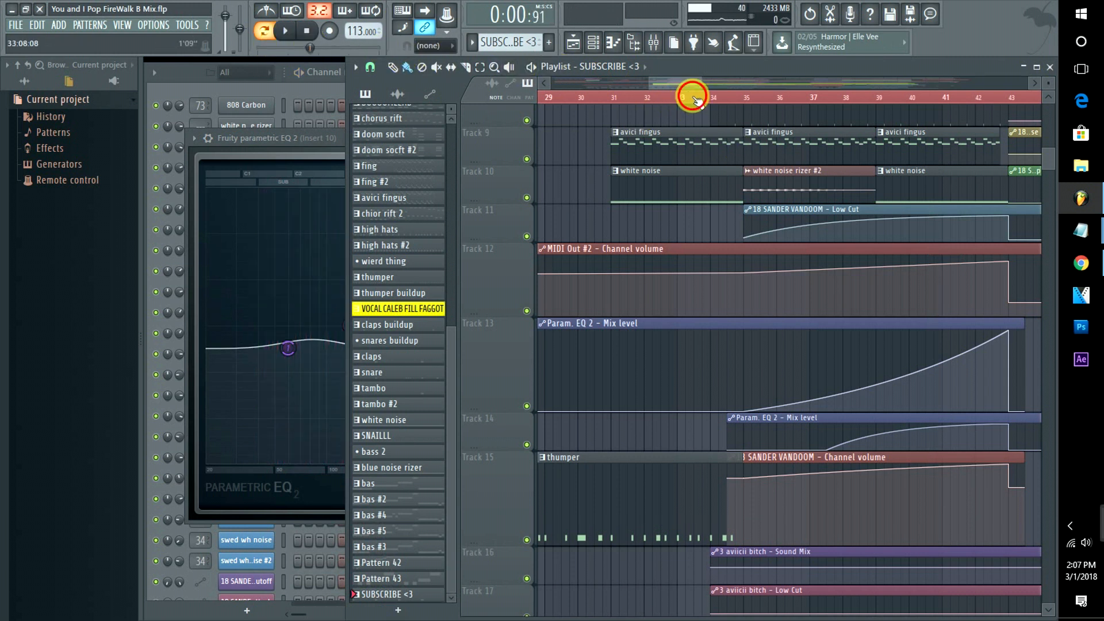
left_click_drag(692, 96, 735, 96)
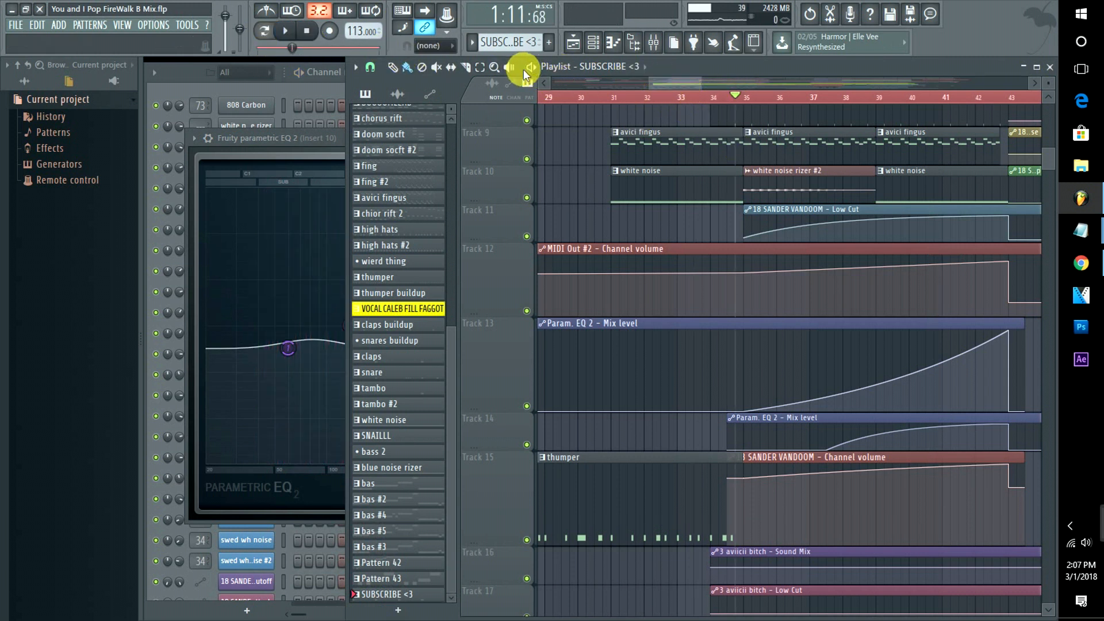
key("space")
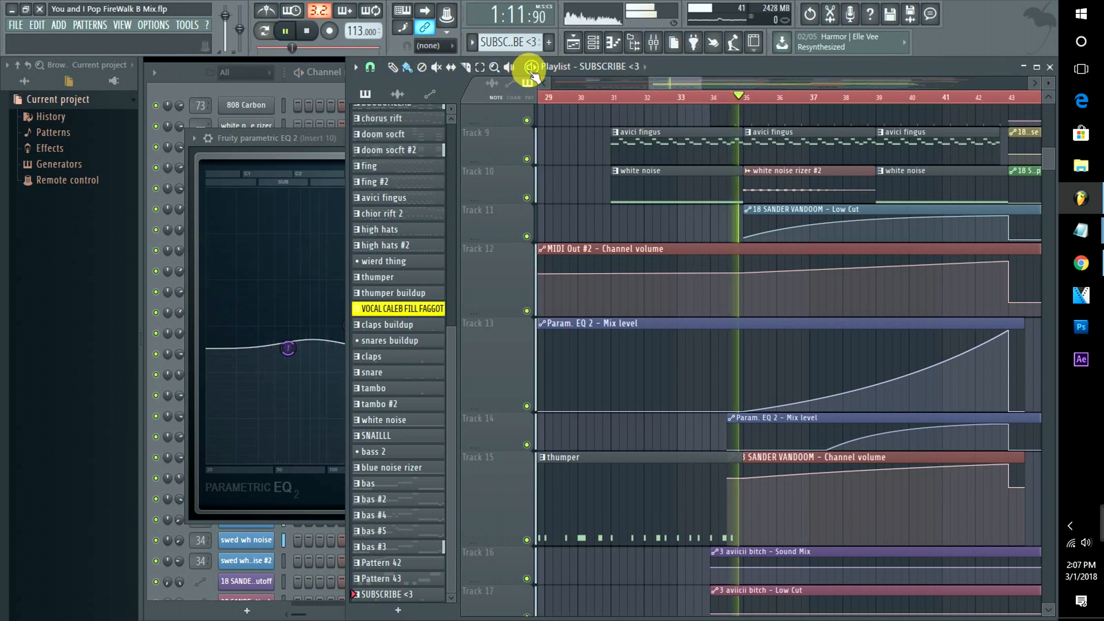
left_click(582, 103)
left_click_drag(668, 86, 615, 83)
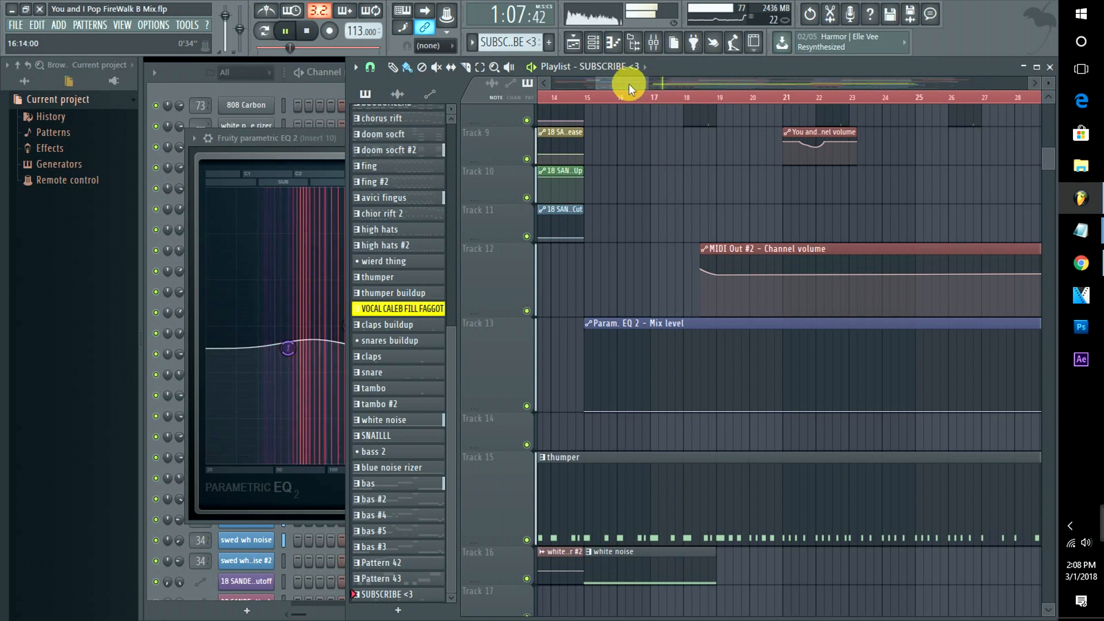
Find the later thumper section on the upper playlist tracks and play the song from about bar 59.
left_click_drag(629, 84, 780, 94)
key("space")
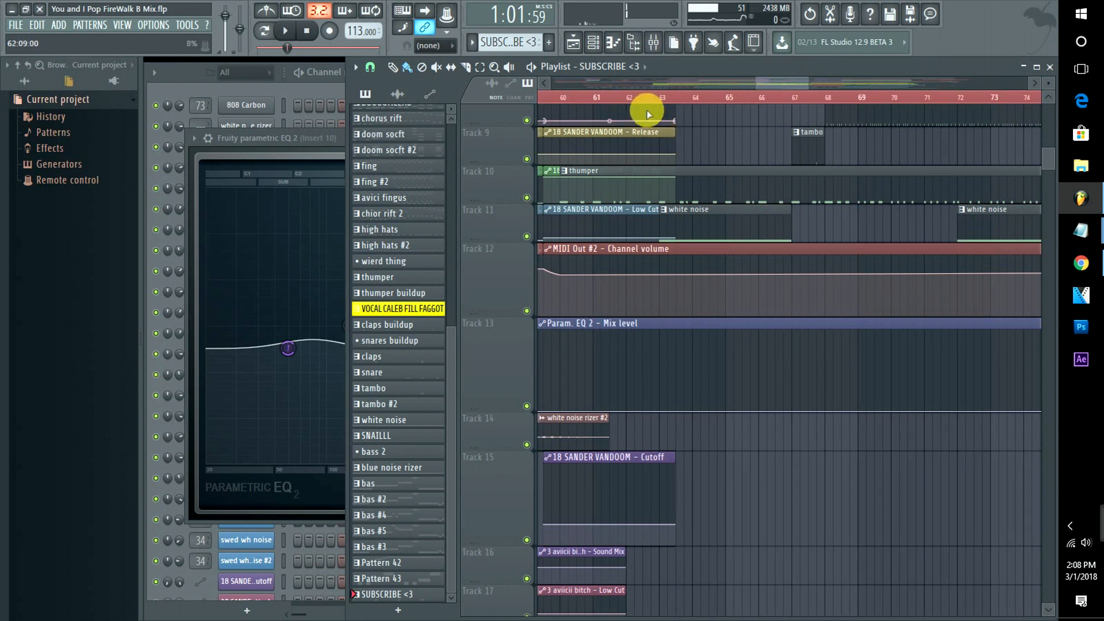
scroll(670, 149, "up", 5)
scroll(650, 96, "down", 2)
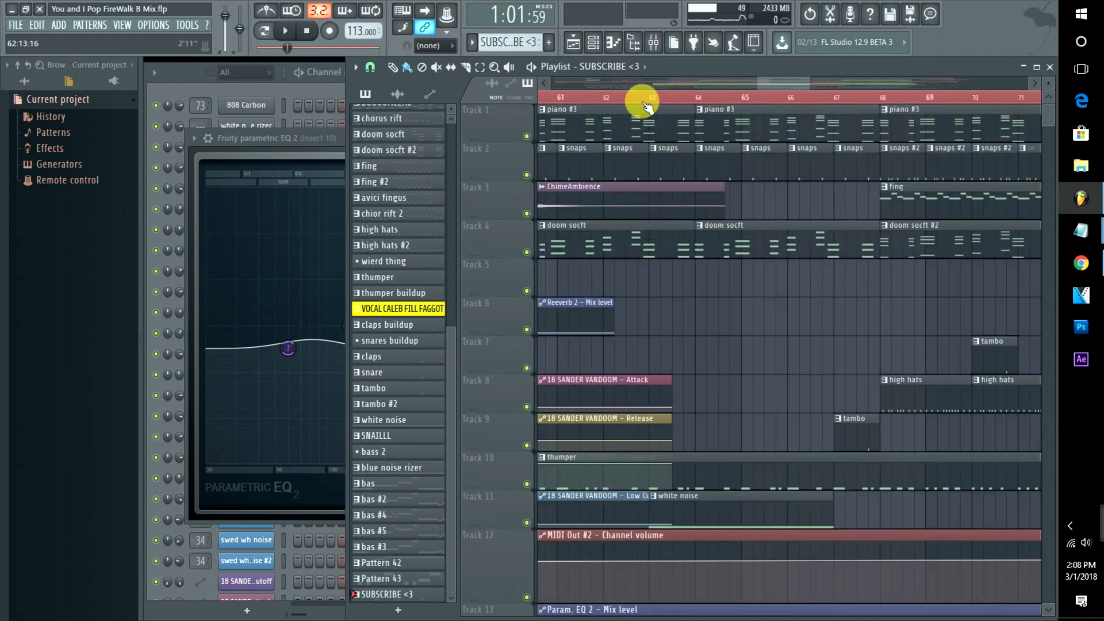
left_click_drag(801, 86, 777, 91)
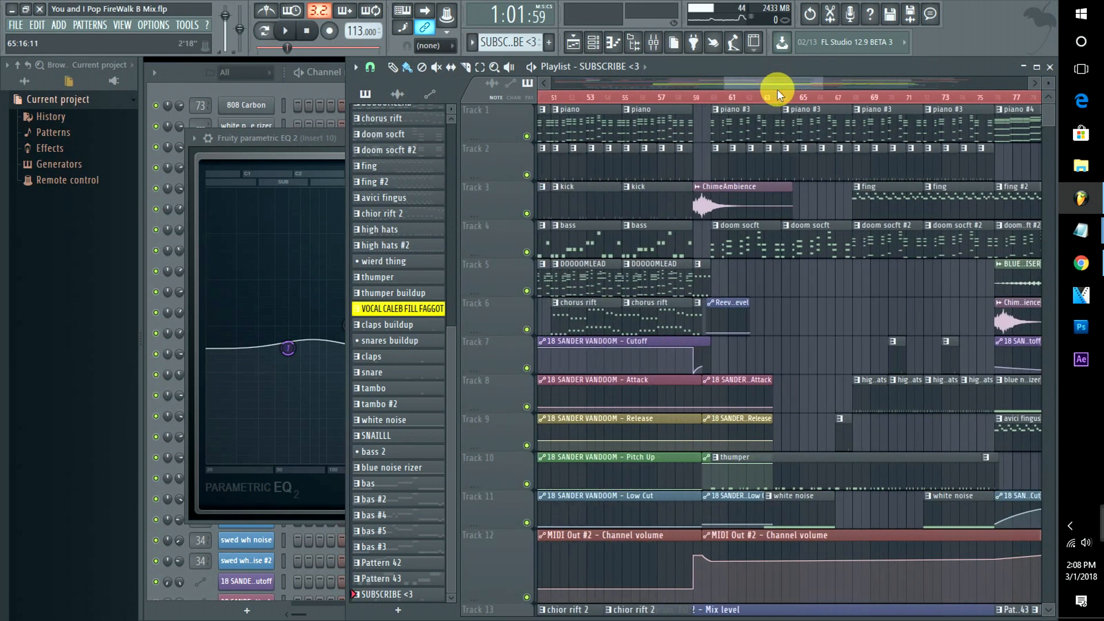
key("space")
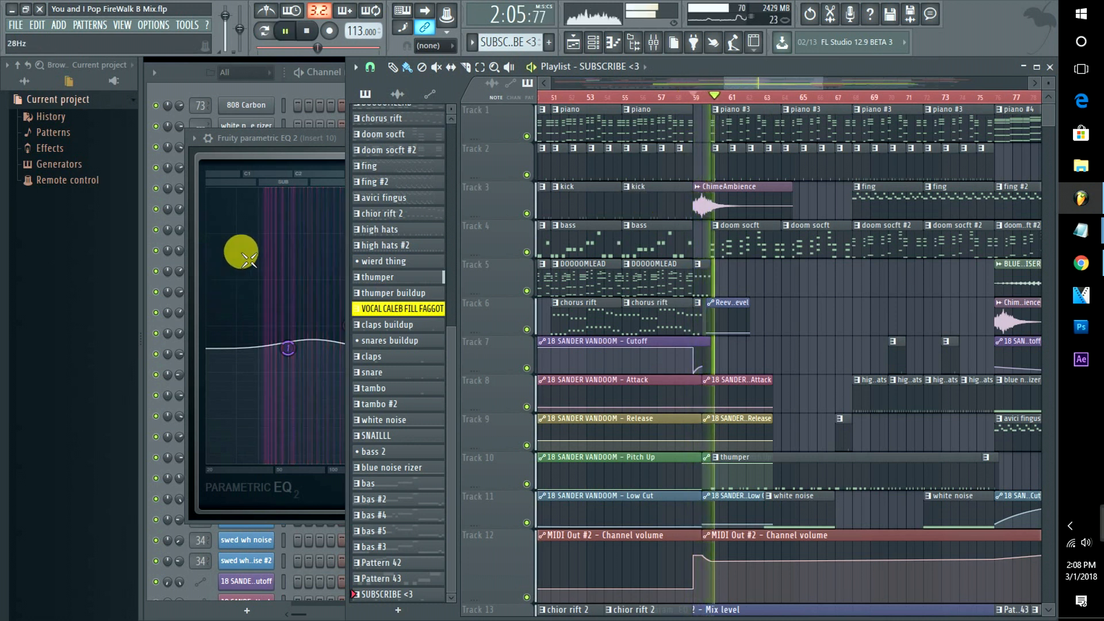
key("space")
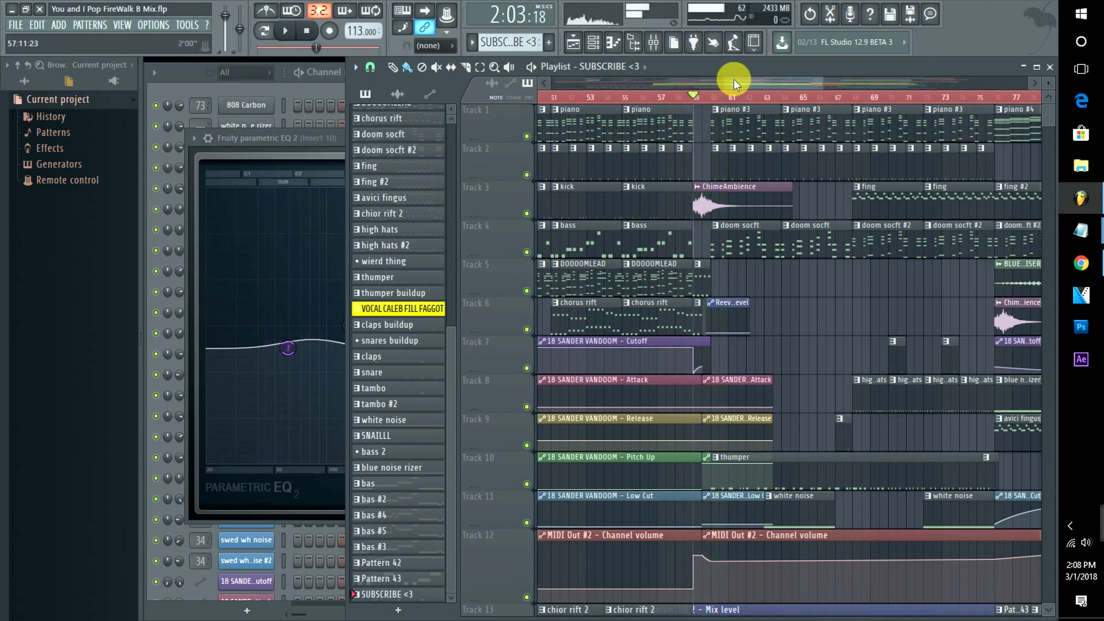
Go back to the section with the kick clips and play the song from about bar 42.
left_click_drag(729, 82, 692, 81)
left_click(705, 96)
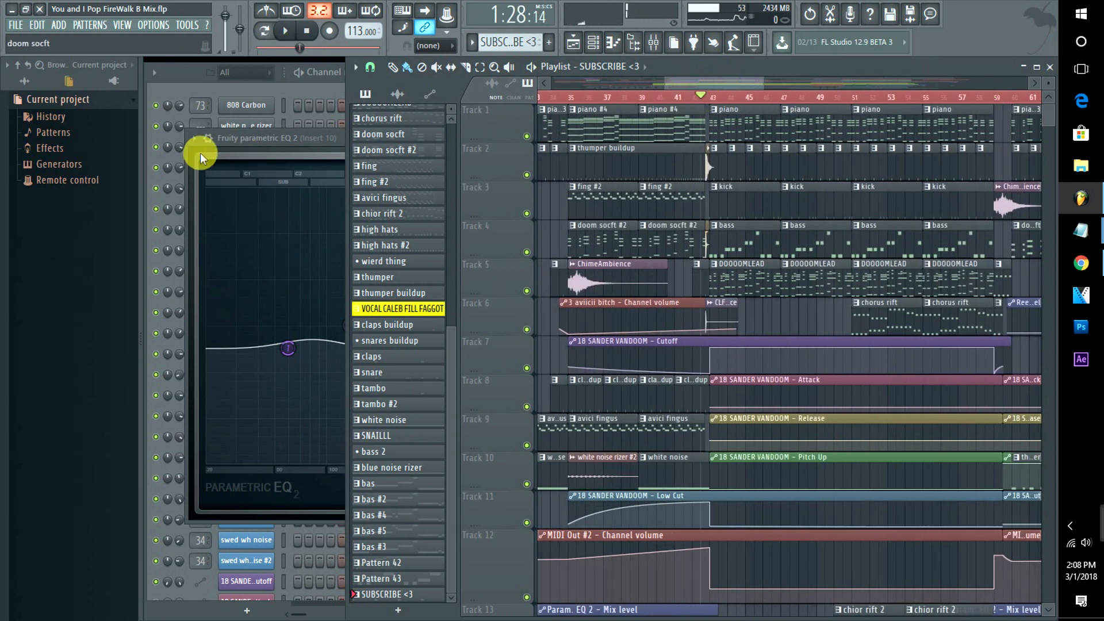
key("space")
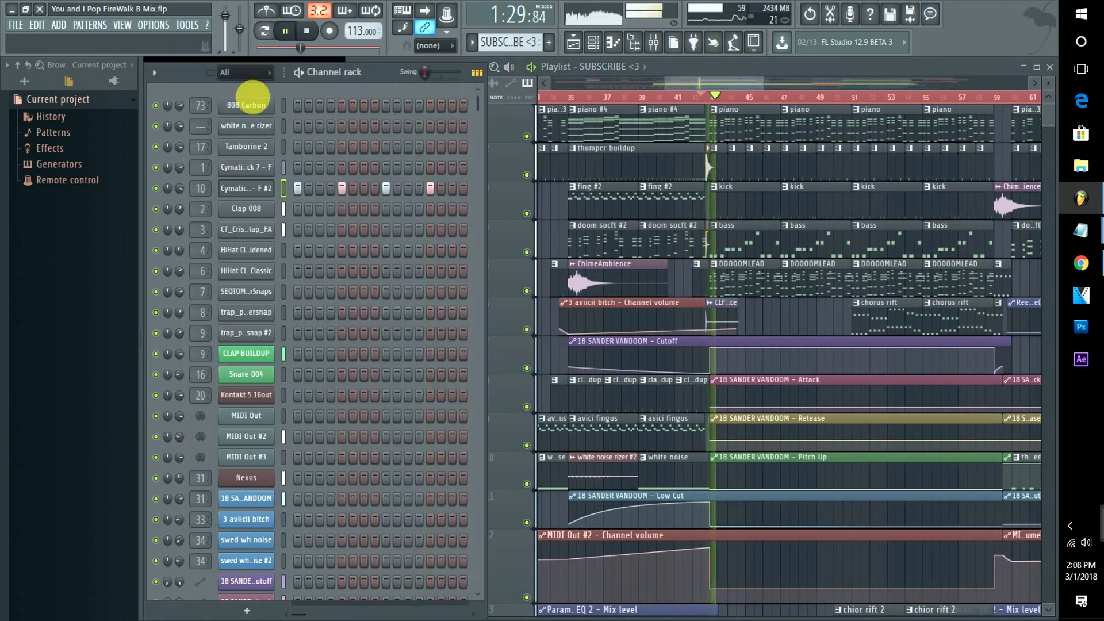
Open the mixer at the second kick's track during playback, select Insert 1, and stop the song.
left_click(260, 88)
left_click(207, 194)
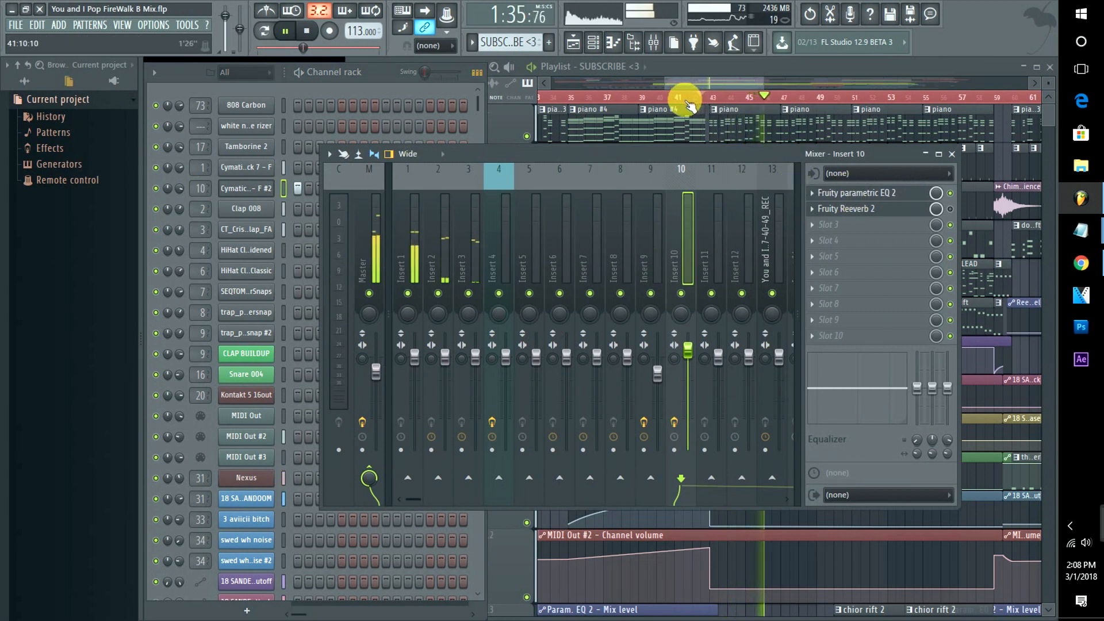
left_click(404, 257)
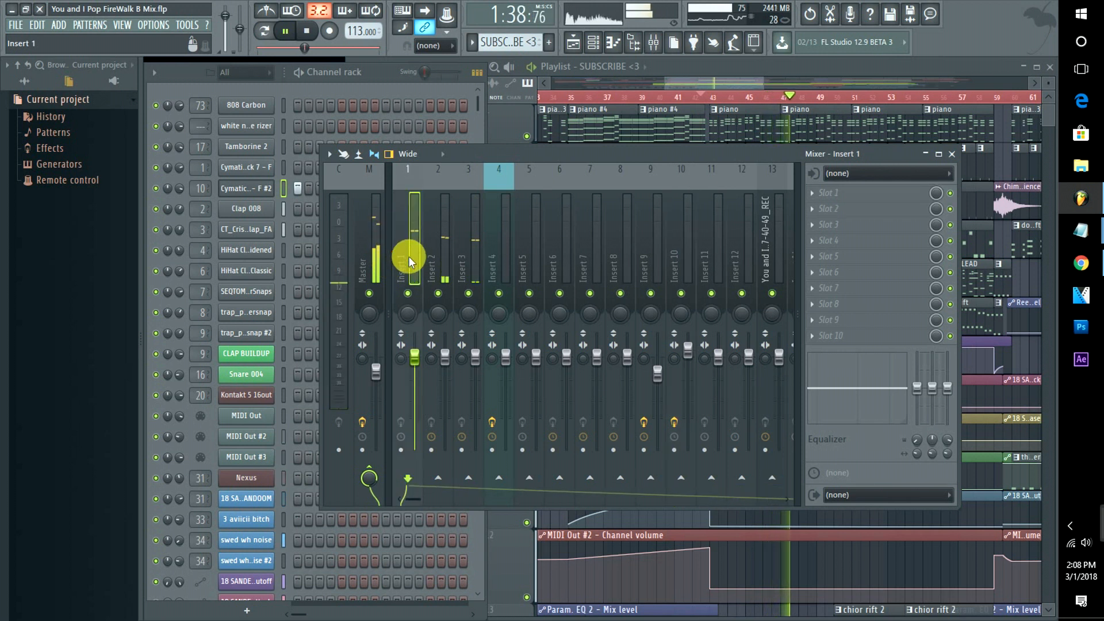
key("space")
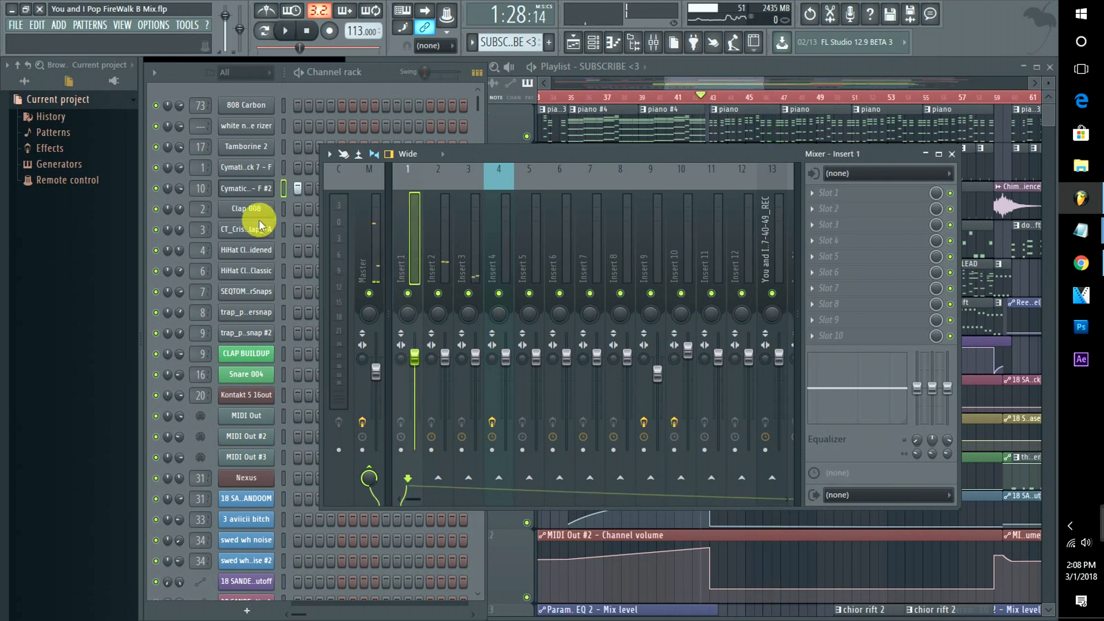
Play briefly from the same position and open the kick pattern from its playlist clip near bar 43.
key("space")
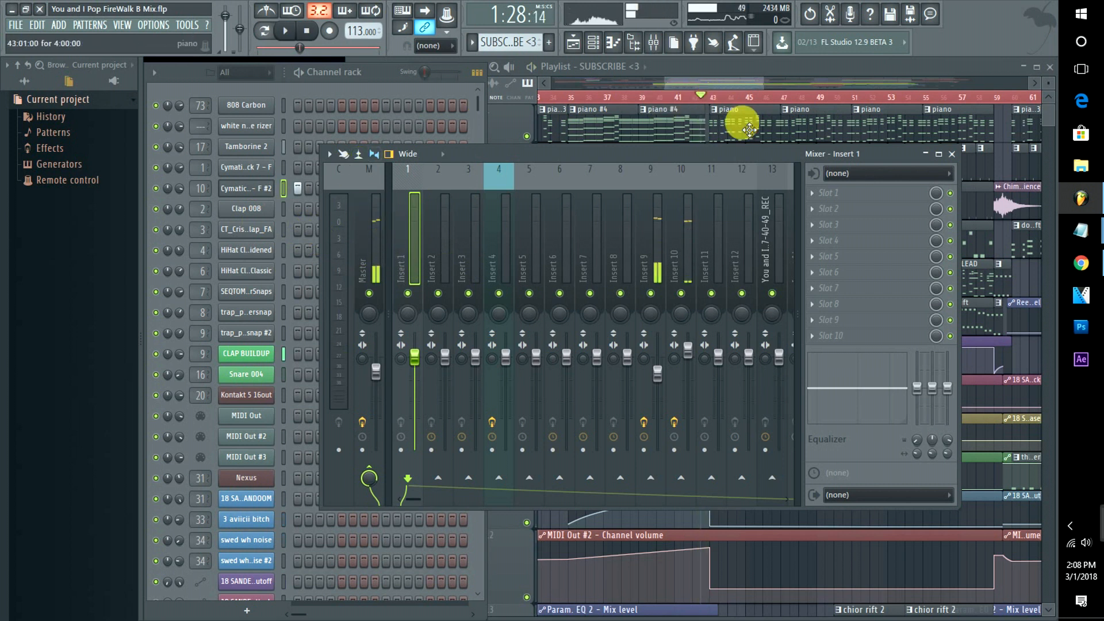
scroll(741, 120, "down", 3)
key("space")
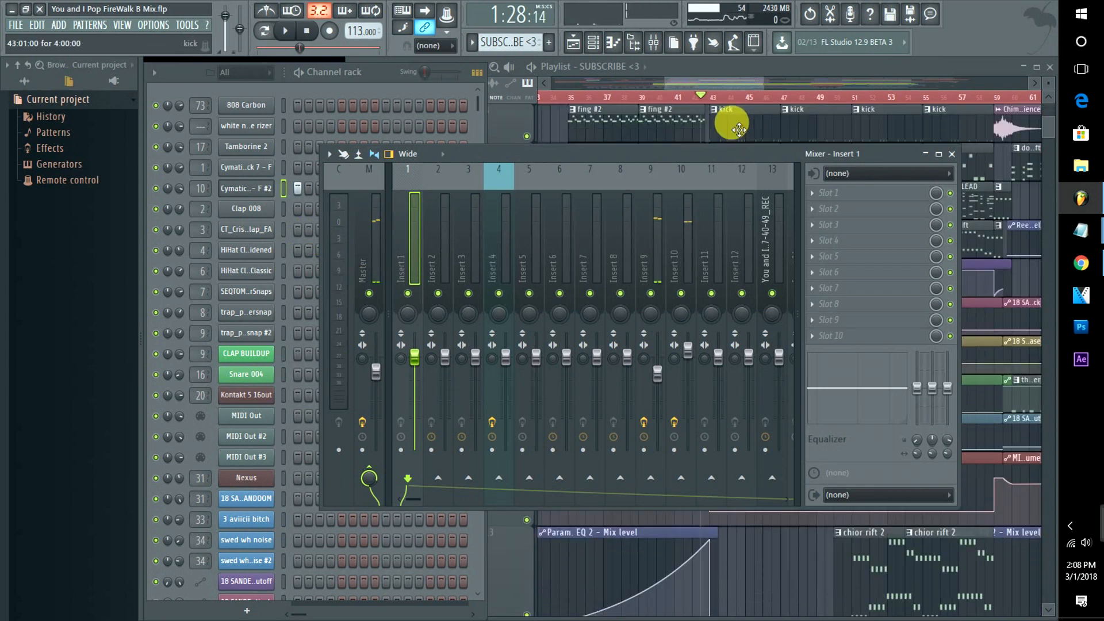
left_click(732, 116)
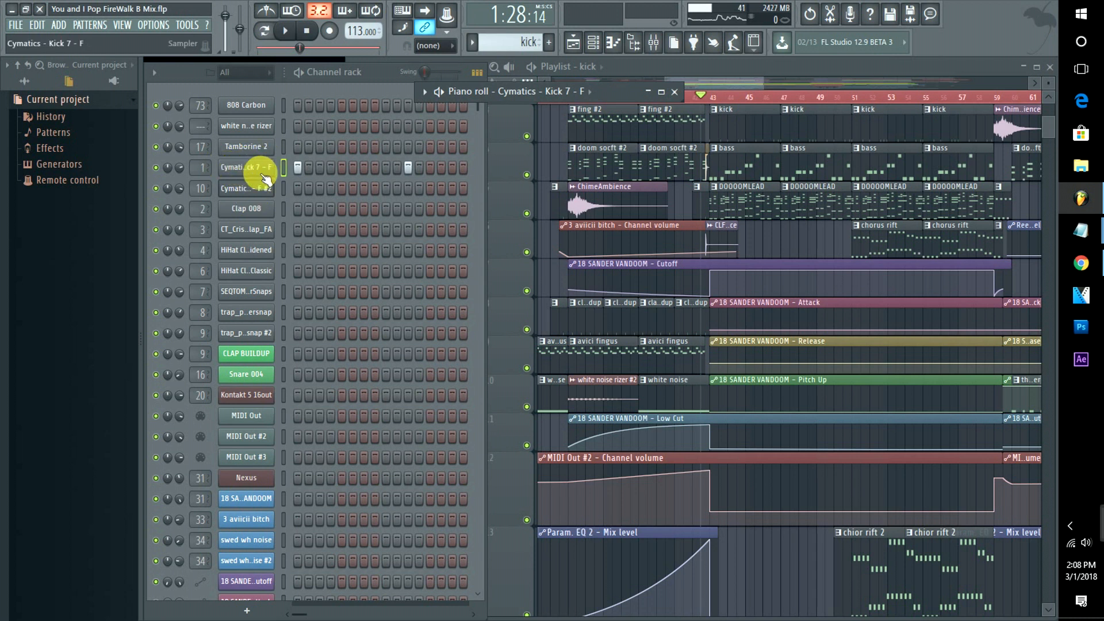
Open the mixer at the main kick's track, Insert 1, and play the song briefly from about bar 42.
double_click(201, 167)
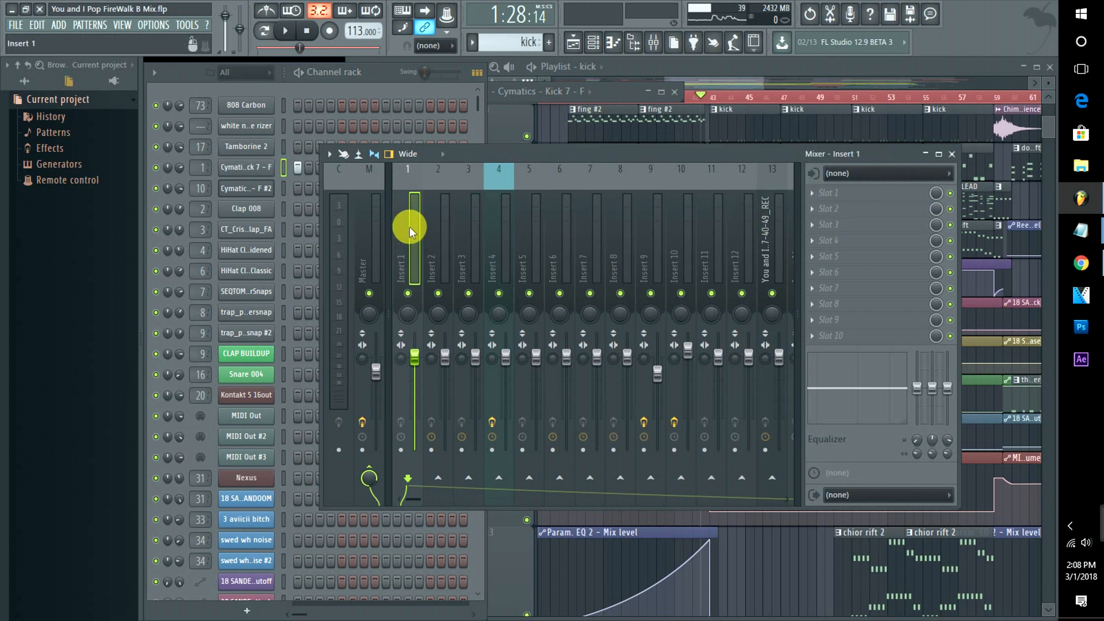
key("space")
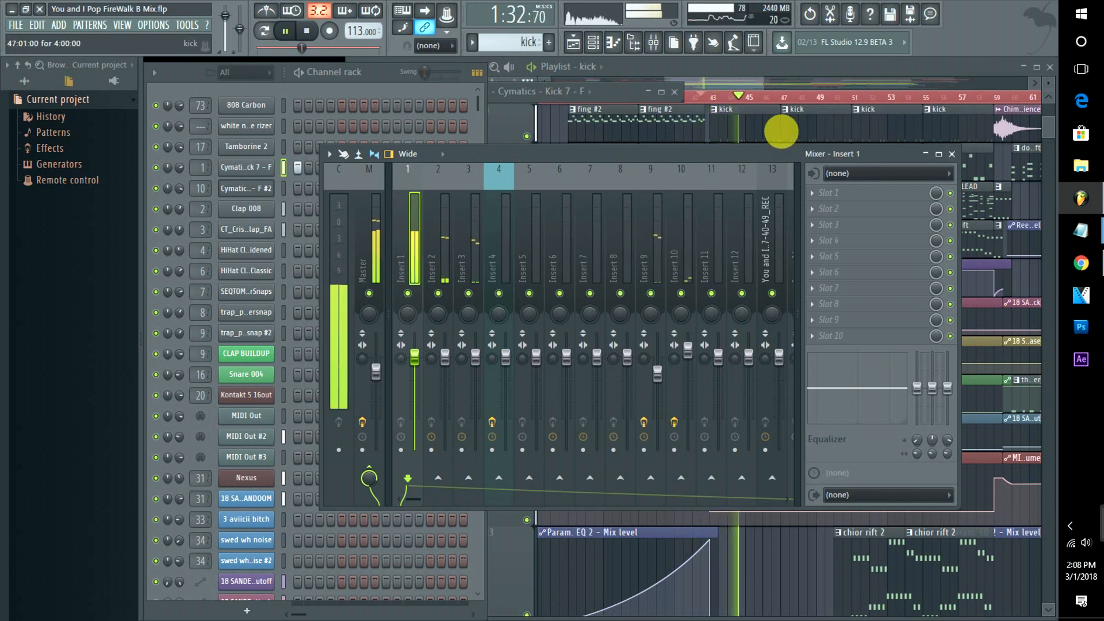
key("space")
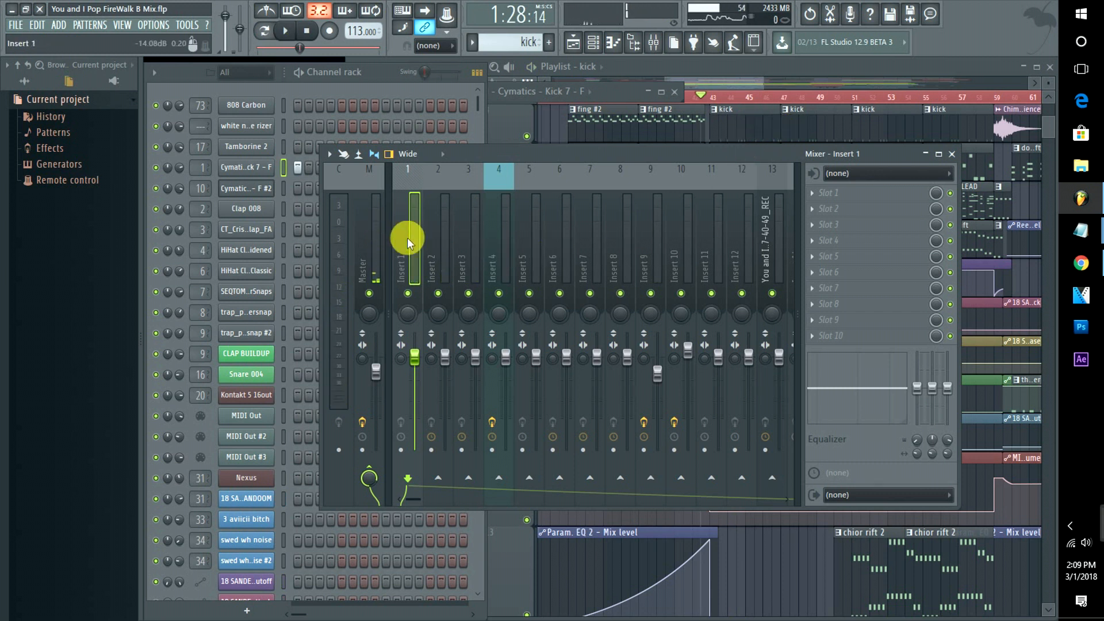
Open the Fruity Limiter on Insert 31 and play the song from about bar 42 to watch its compression.
left_click_drag(420, 499, 519, 510)
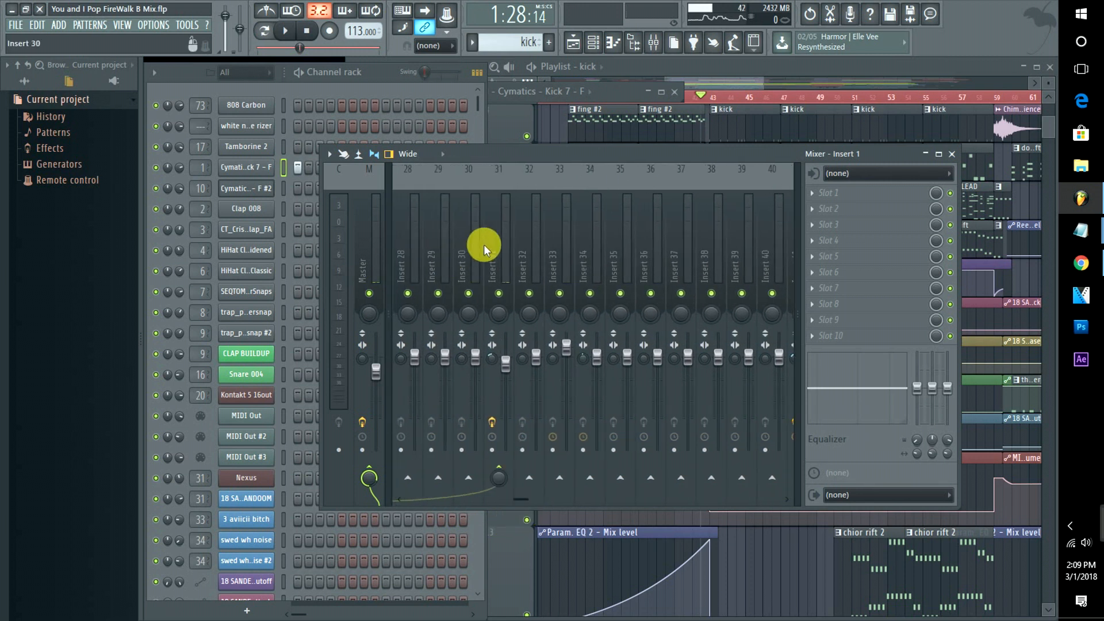
left_click(489, 244)
left_click(853, 209)
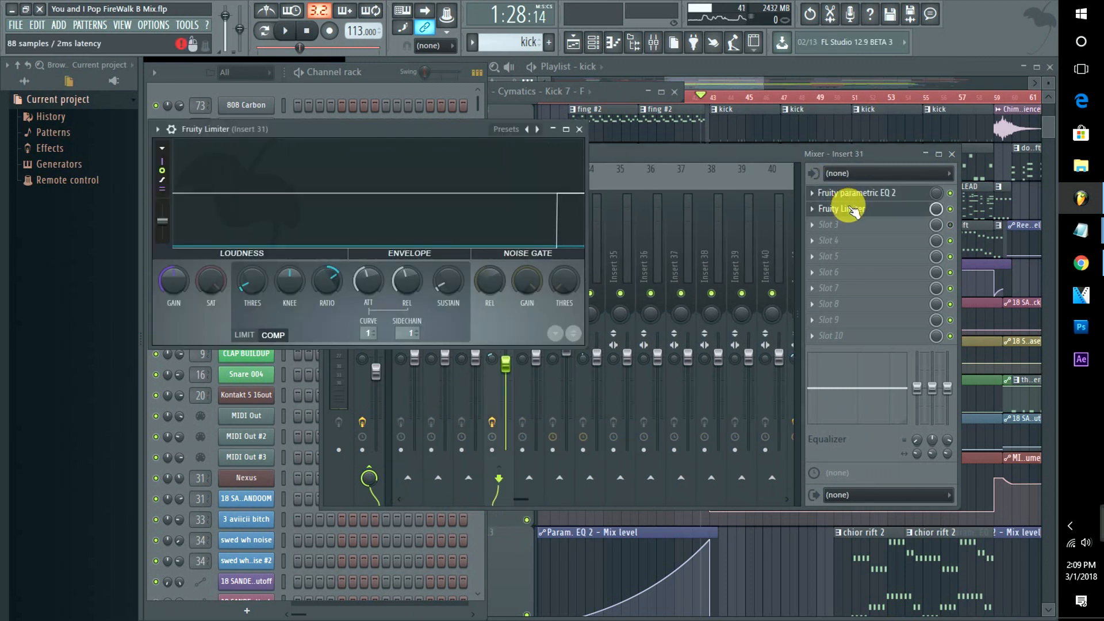
key("space")
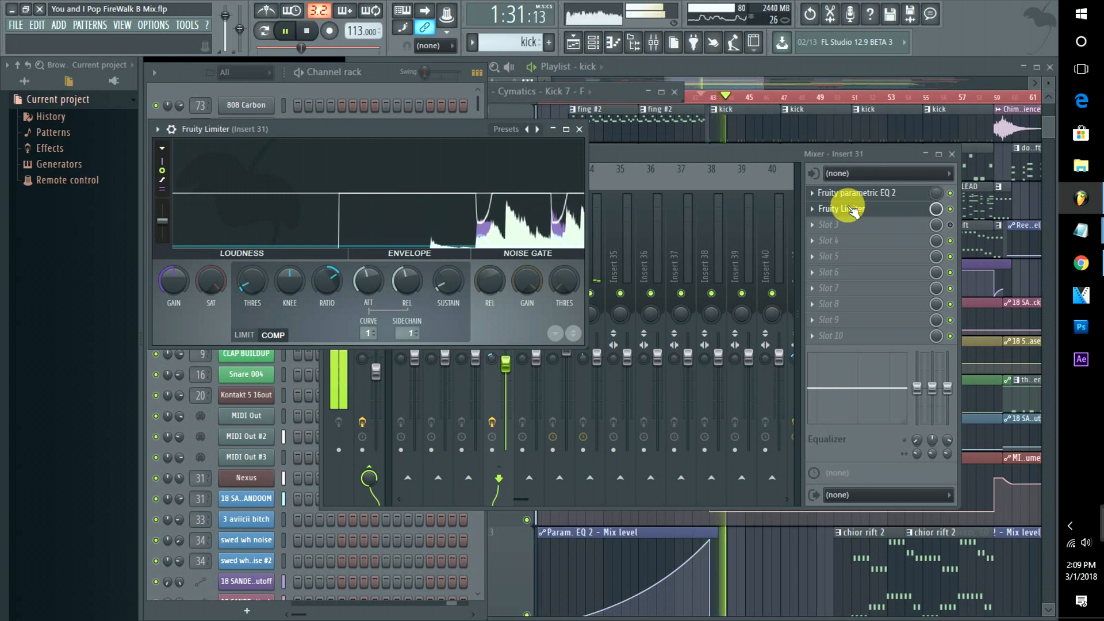
key("space")
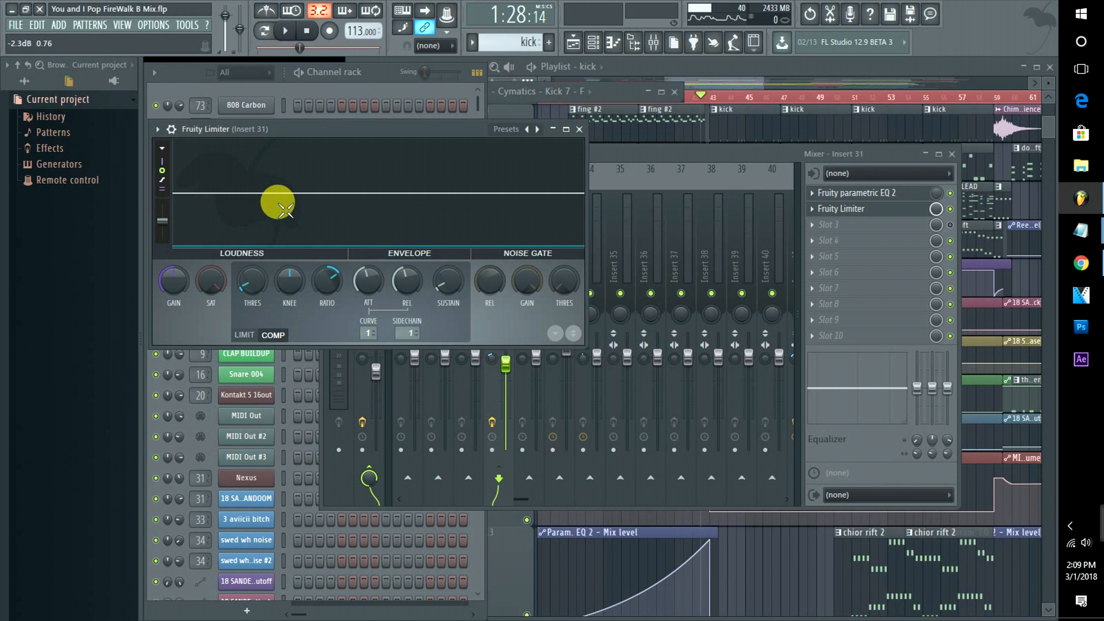
Find the vocals master track in the mixer and open its Vocal Presence equalizer.
left_click(342, 98)
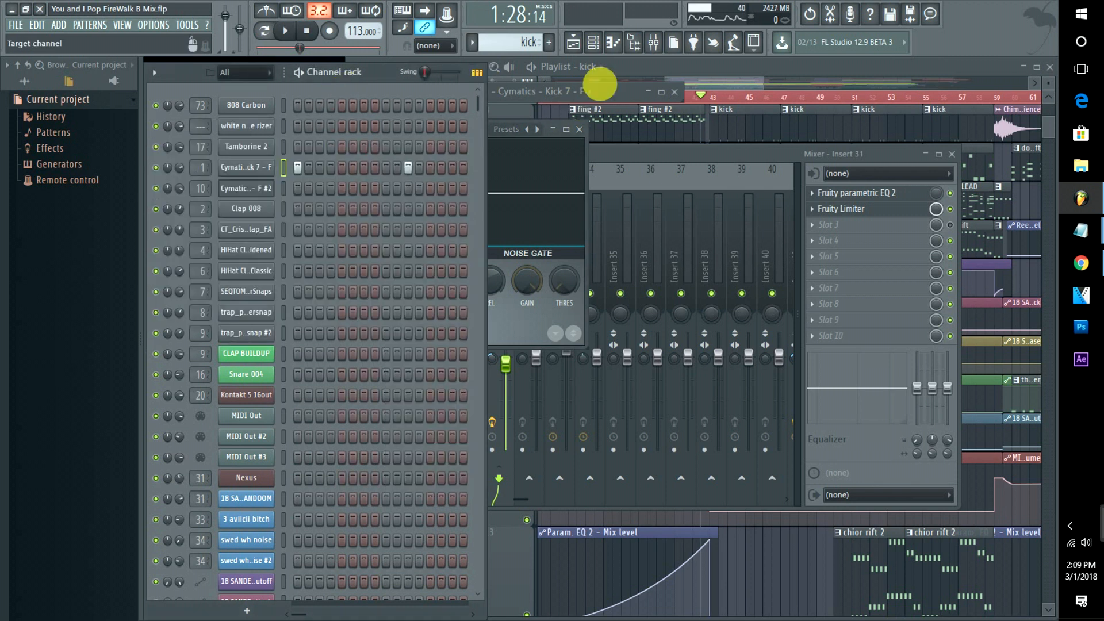
left_click(748, 85)
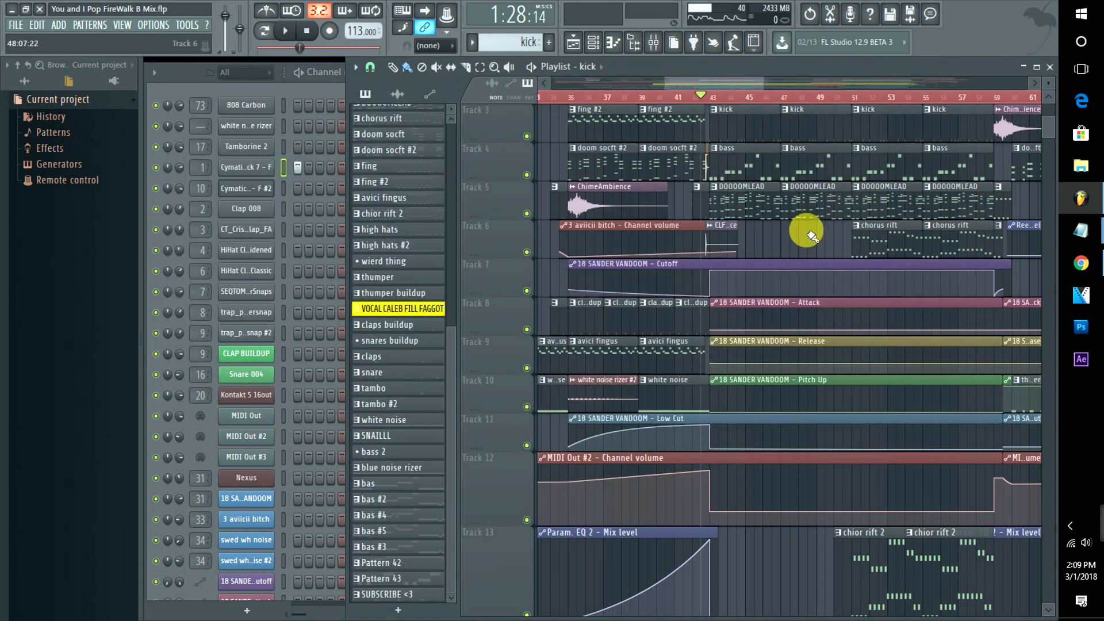
scroll(937, 241, "down", 4)
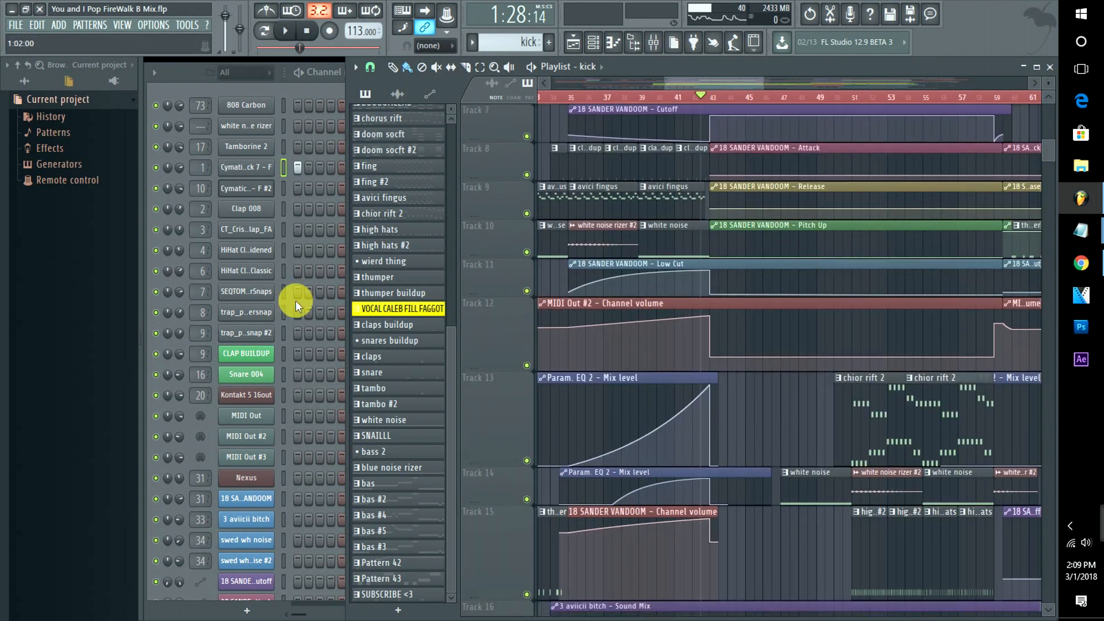
double_click(196, 312)
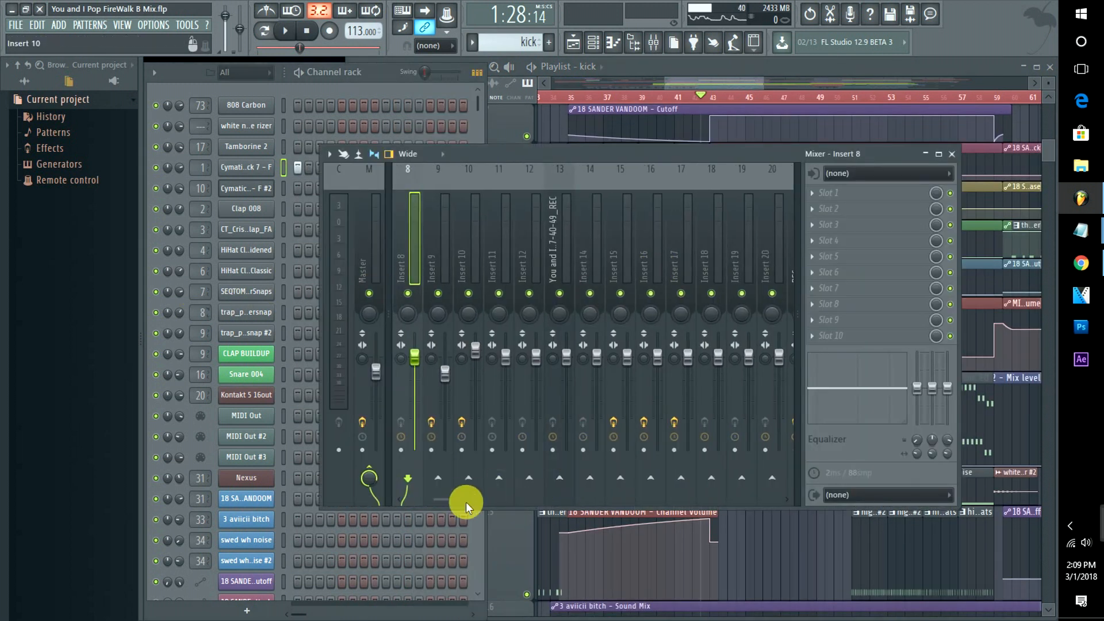
left_click_drag(447, 502, 740, 488)
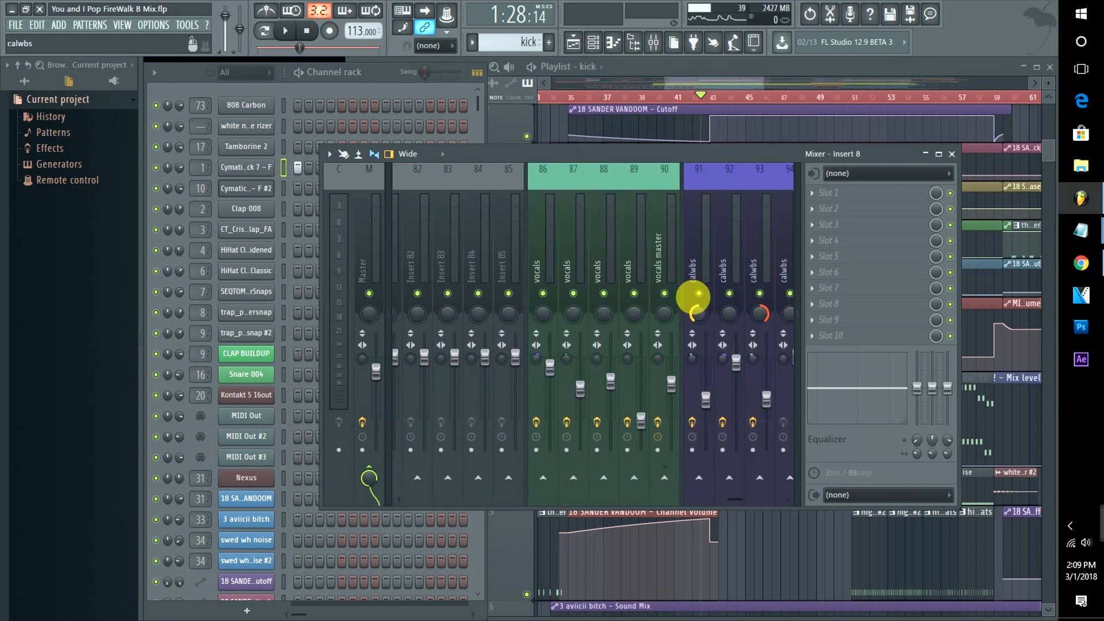
left_click(659, 255)
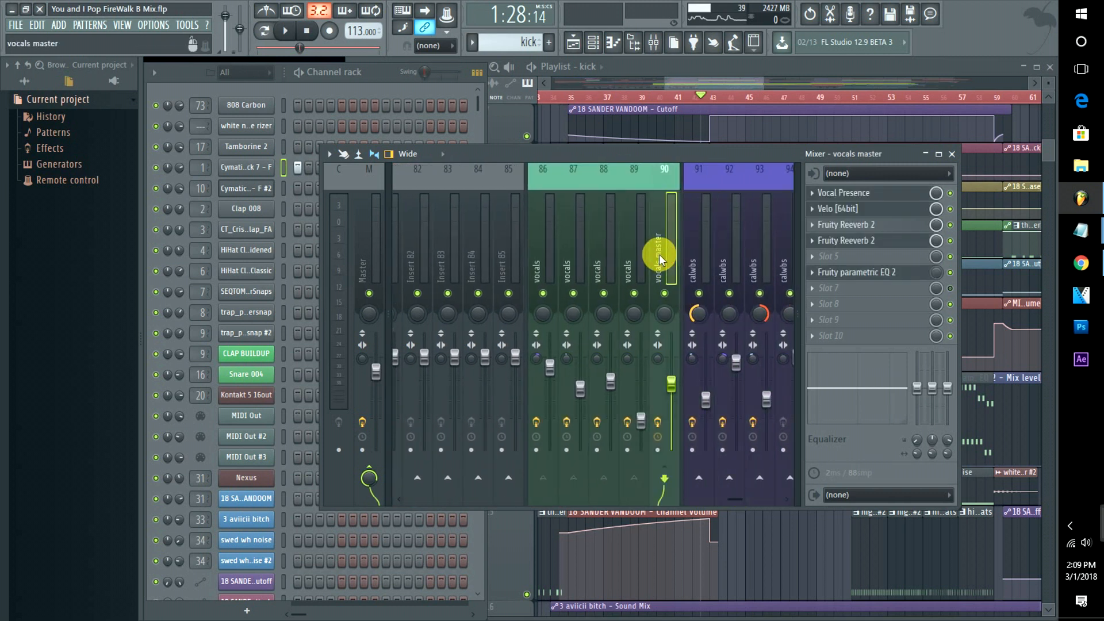
left_click(831, 194)
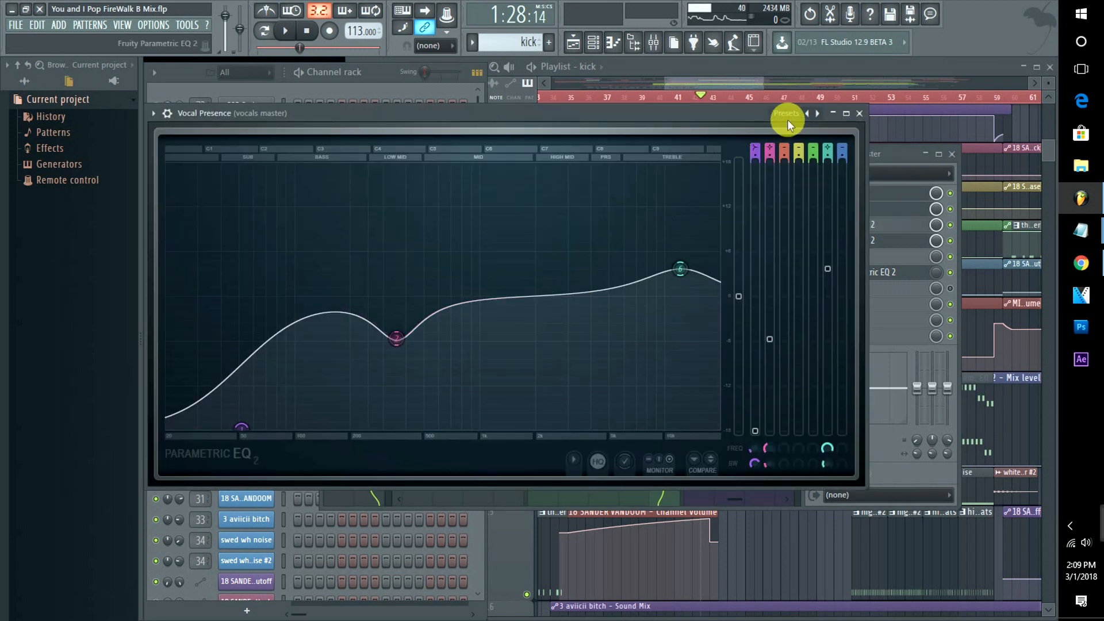
Browse the equalizer's presets, including Tight Drum Sizzle and Vocal Presence, and leave the list without choosing one.
left_click(819, 117)
mouse_move(843, 129)
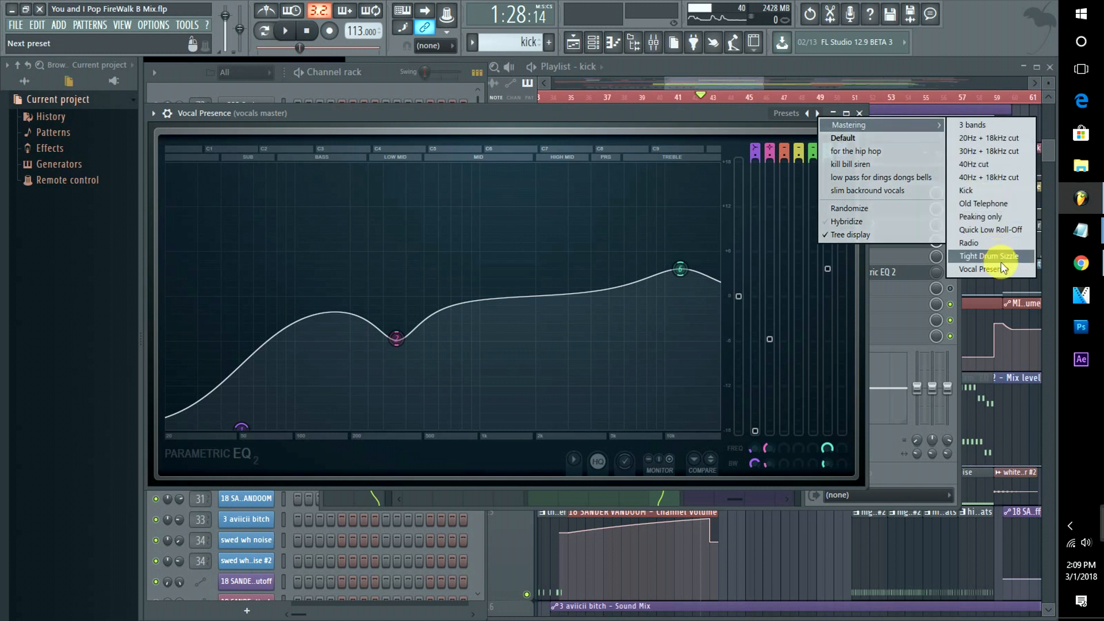
left_click(590, 109)
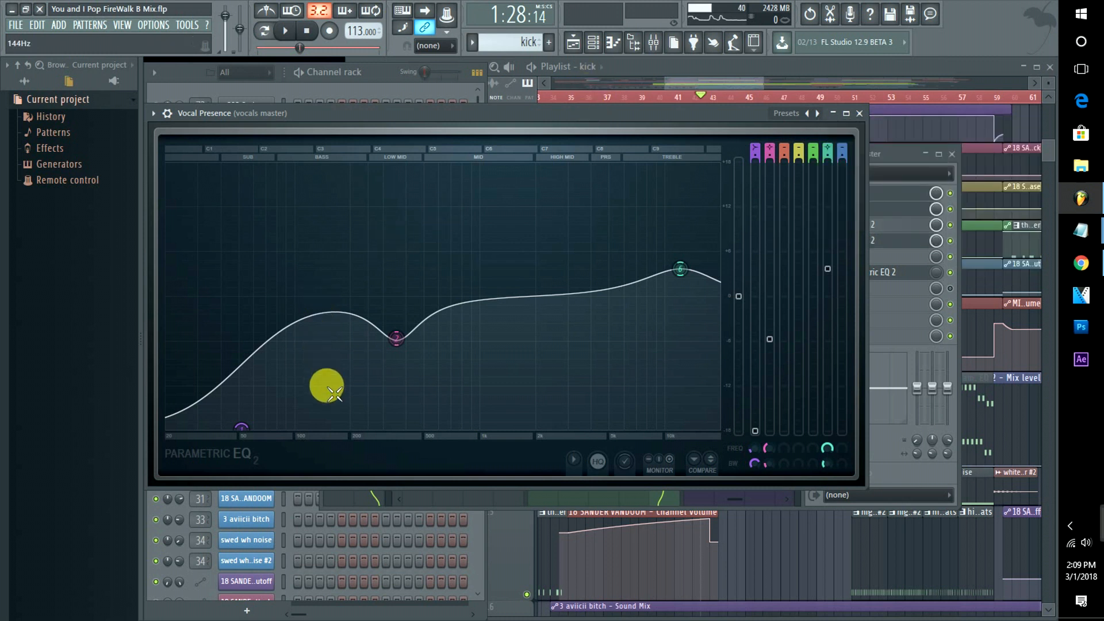
Play the vocal section from about bar 17 while watching the vocals master's Vocal Presence equalizer, and stop the song.
mouse_move(640, 105)
left_mouse_down()
mouse_move(451, 111)
mouse_move(599, 120)
left_mouse_up()
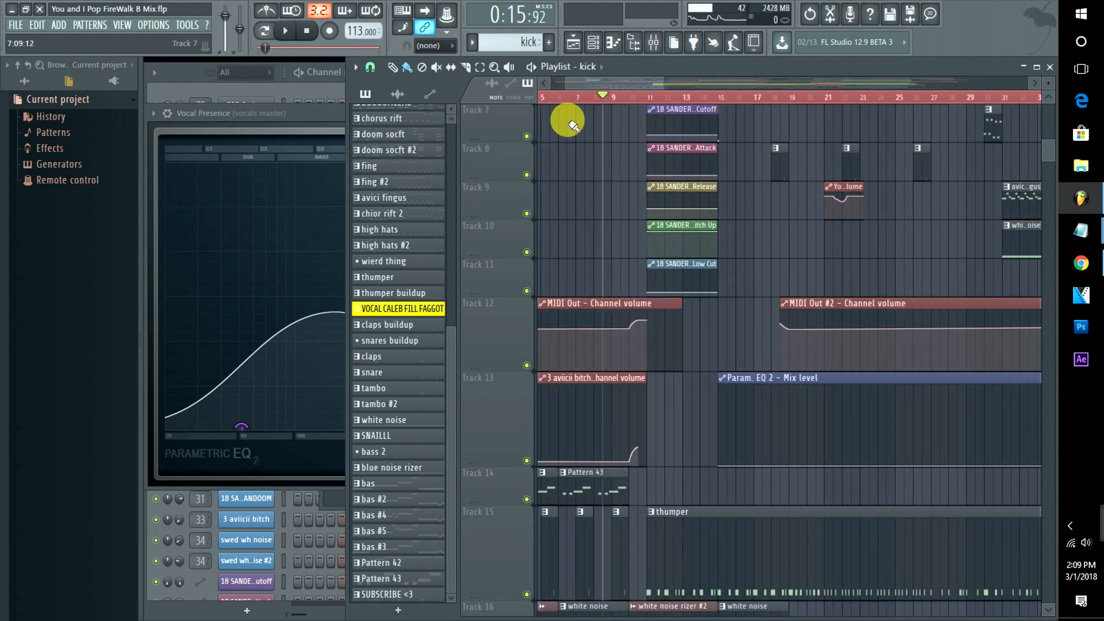
left_click(330, 118)
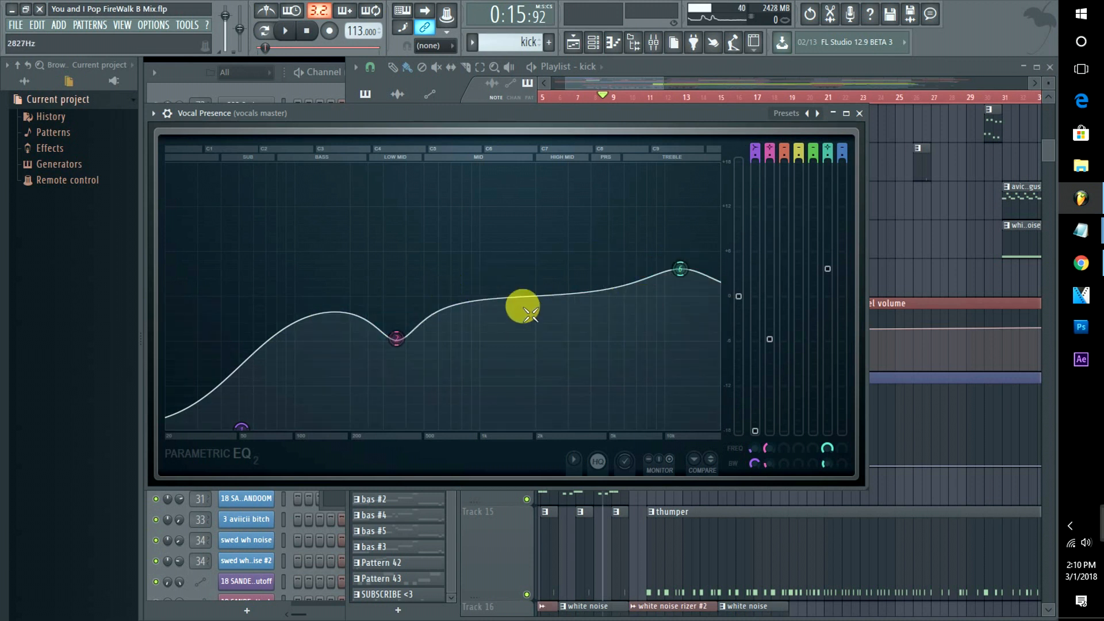
left_click(773, 98)
left_click(322, 115)
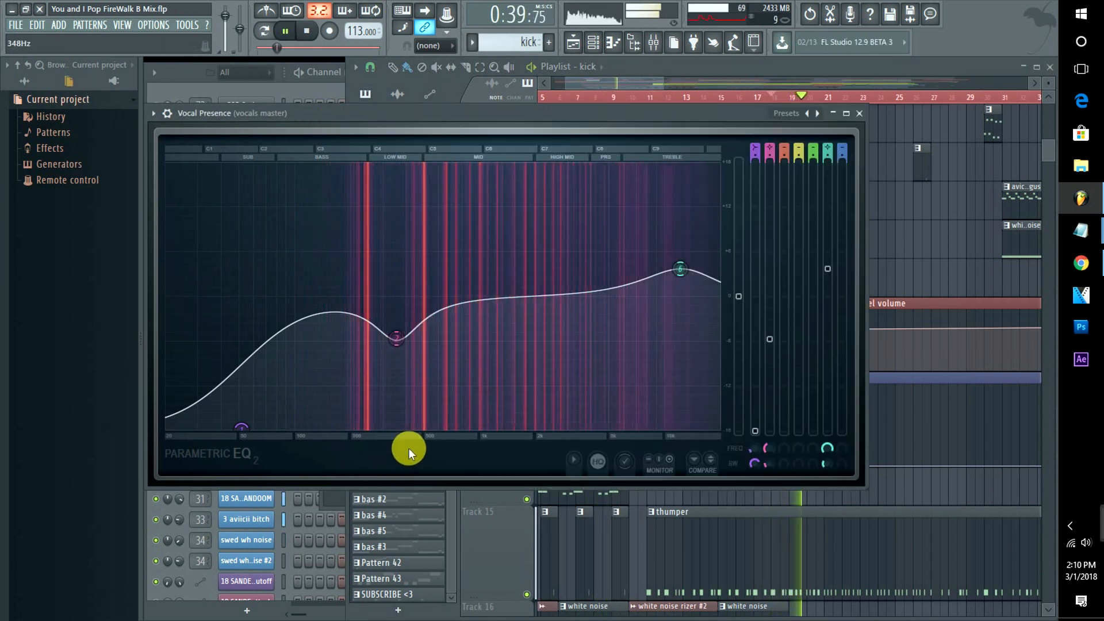
left_click(209, 605)
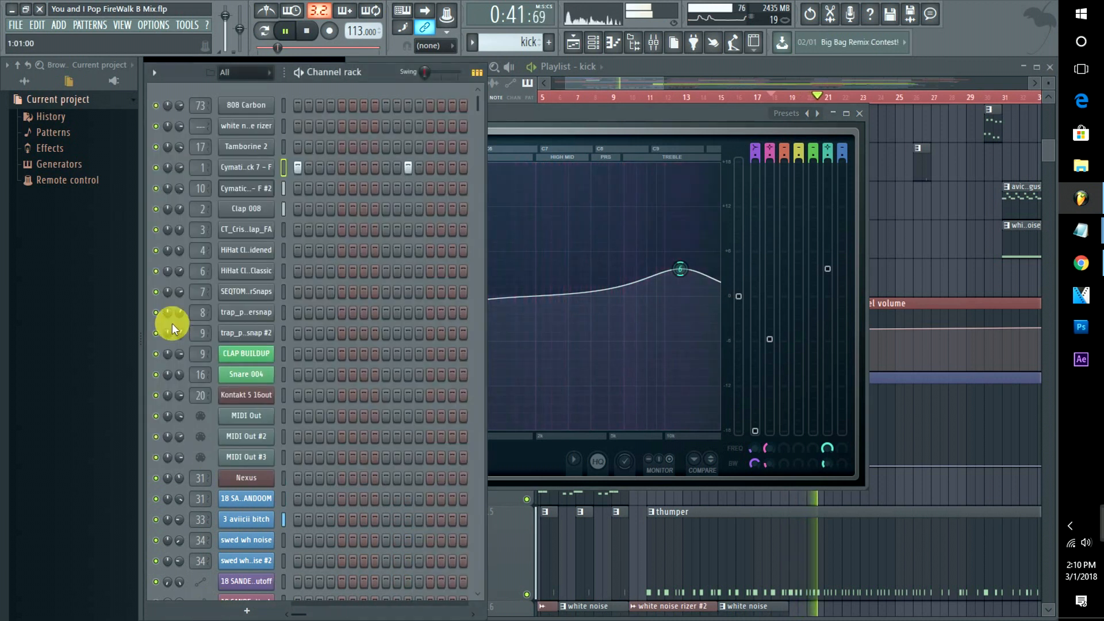
key("space")
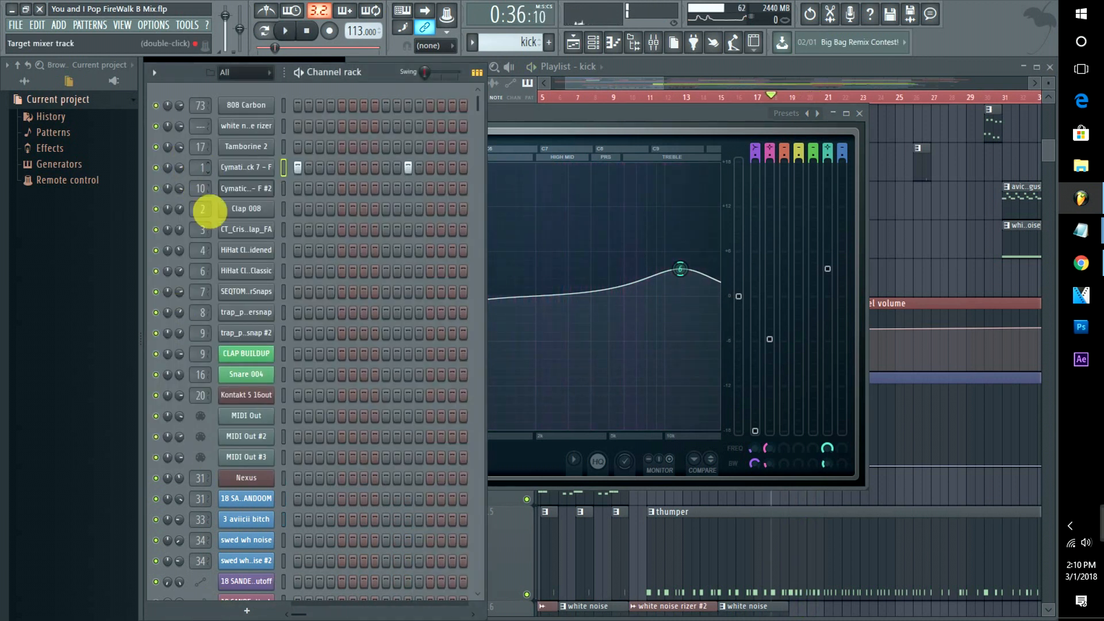
Reopen the mixer and select the vocals master track.
double_click(202, 353)
left_click(461, 460)
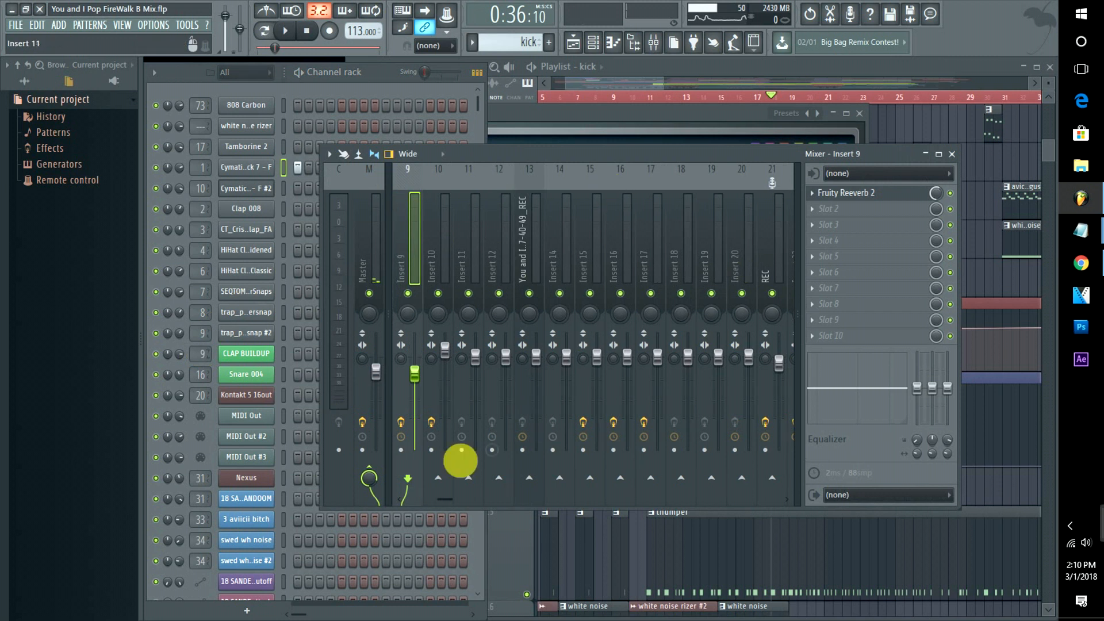
left_click_drag(459, 501, 728, 509)
left_click(715, 253)
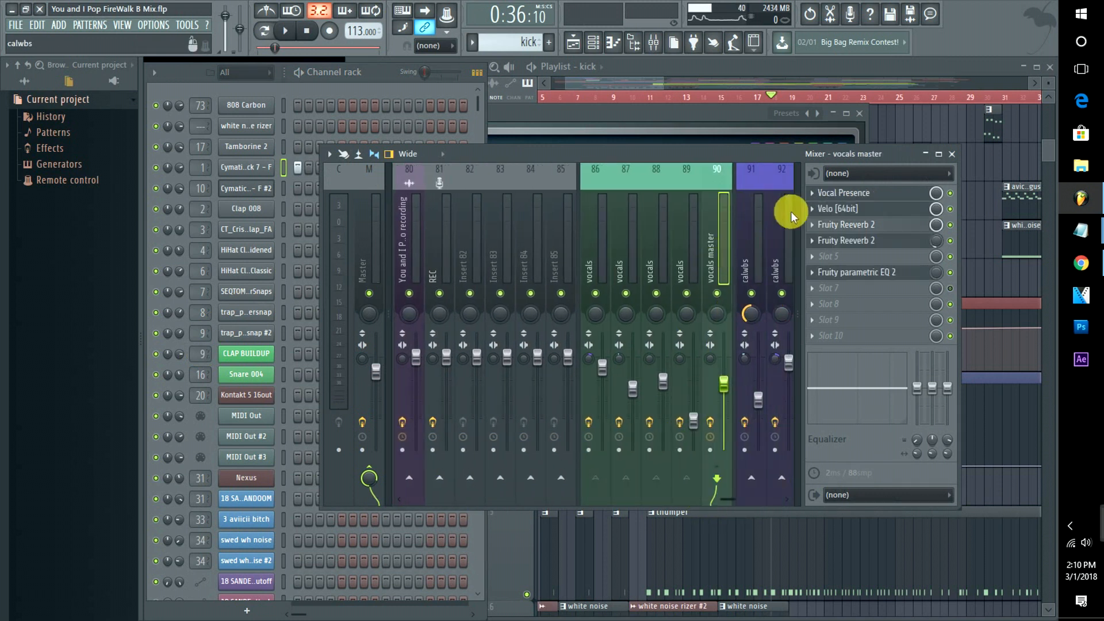
Play the song from about bar 17, switching the Vocal Presence effect off and on to compare the vocals.
key("space")
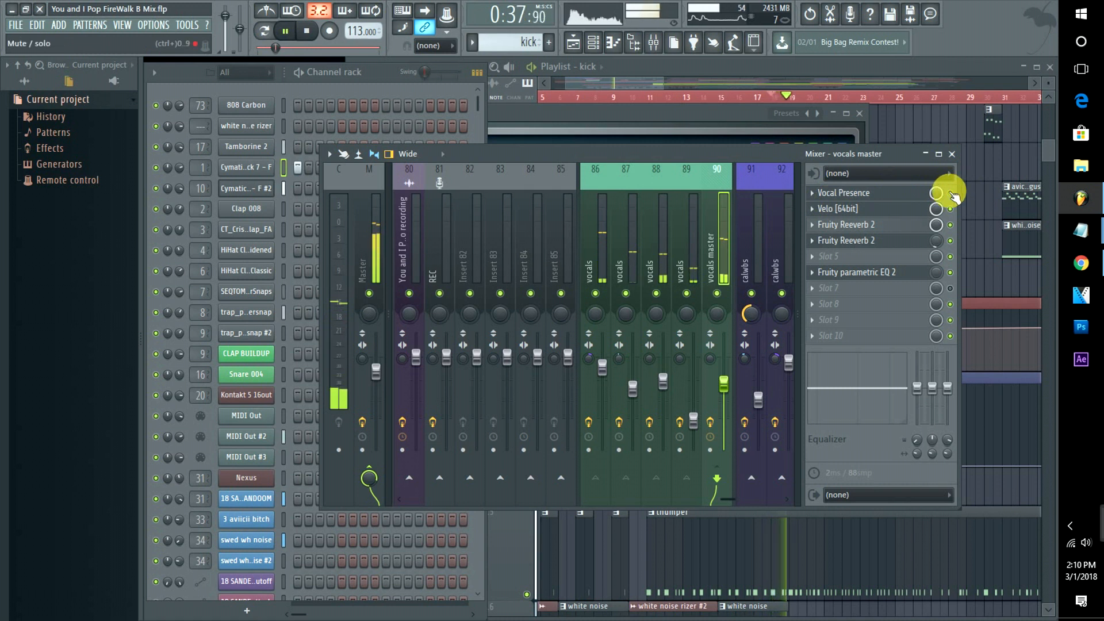
left_click(950, 192)
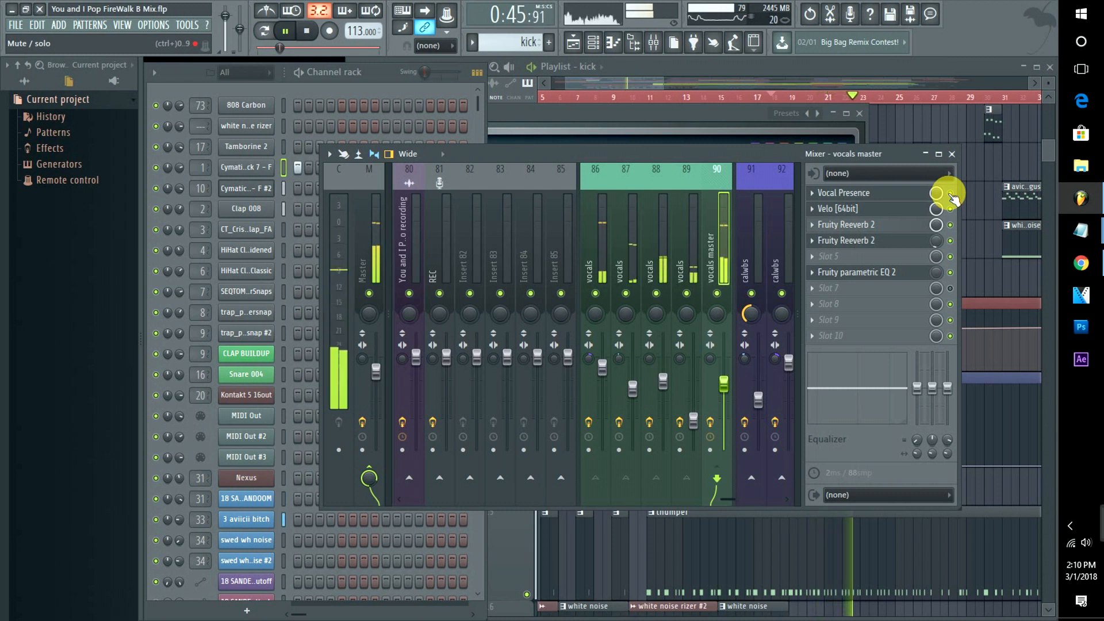
key("space")
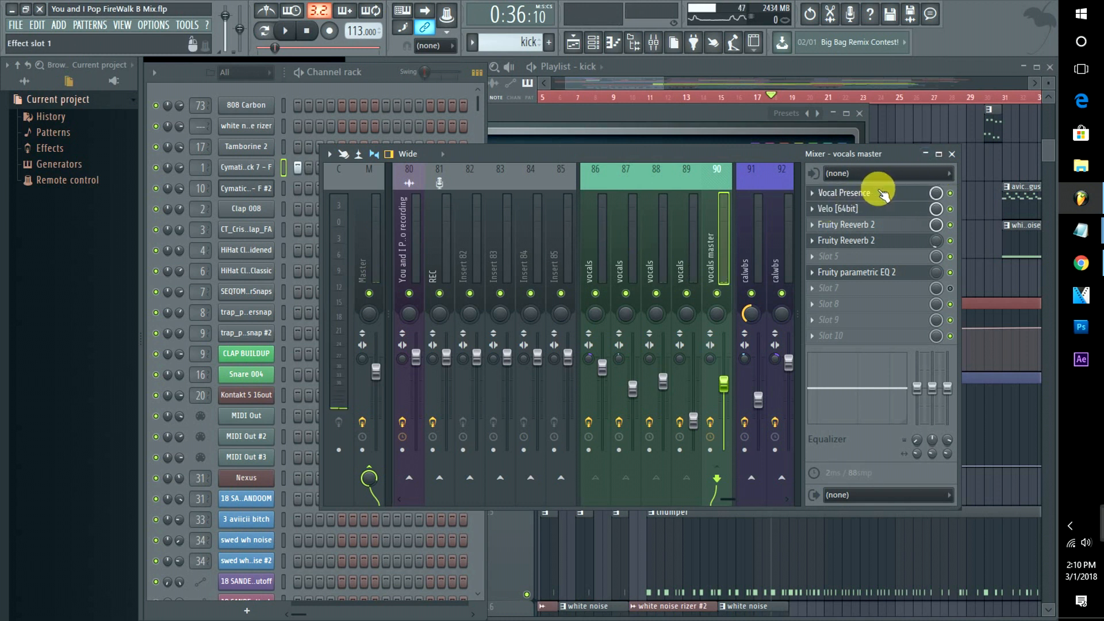
Open the Vocal Presence equalizer and move band 2 to about 299 Hz and -6.2 dB.
left_click(881, 193)
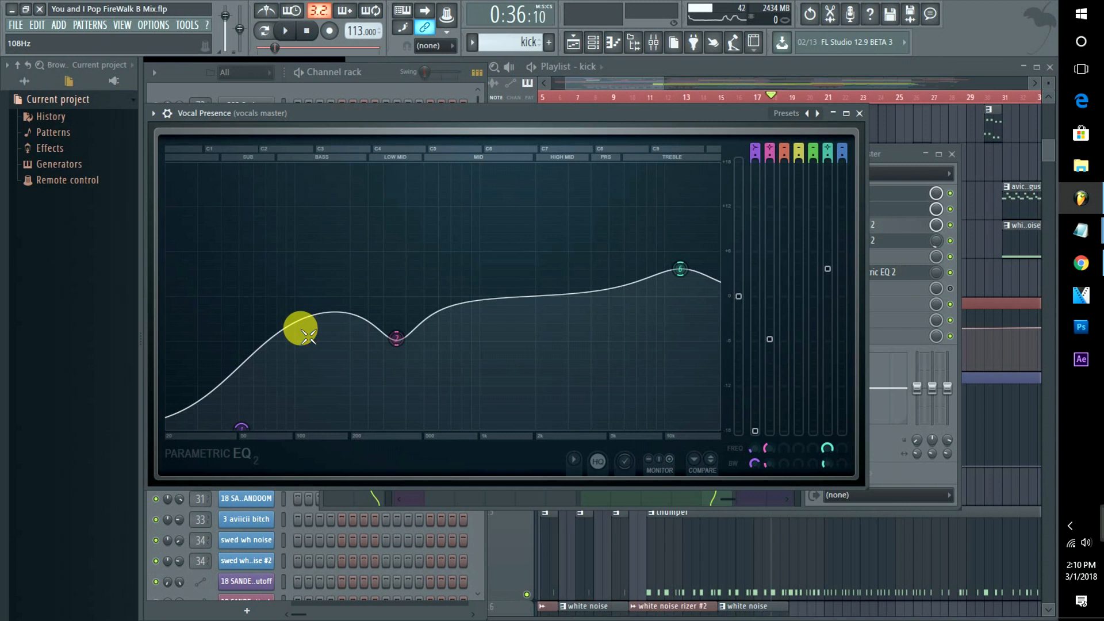
mouse_move(396, 338)
left_mouse_down()
mouse_move(488, 329)
mouse_move(352, 337)
mouse_move(382, 338)
left_mouse_up()
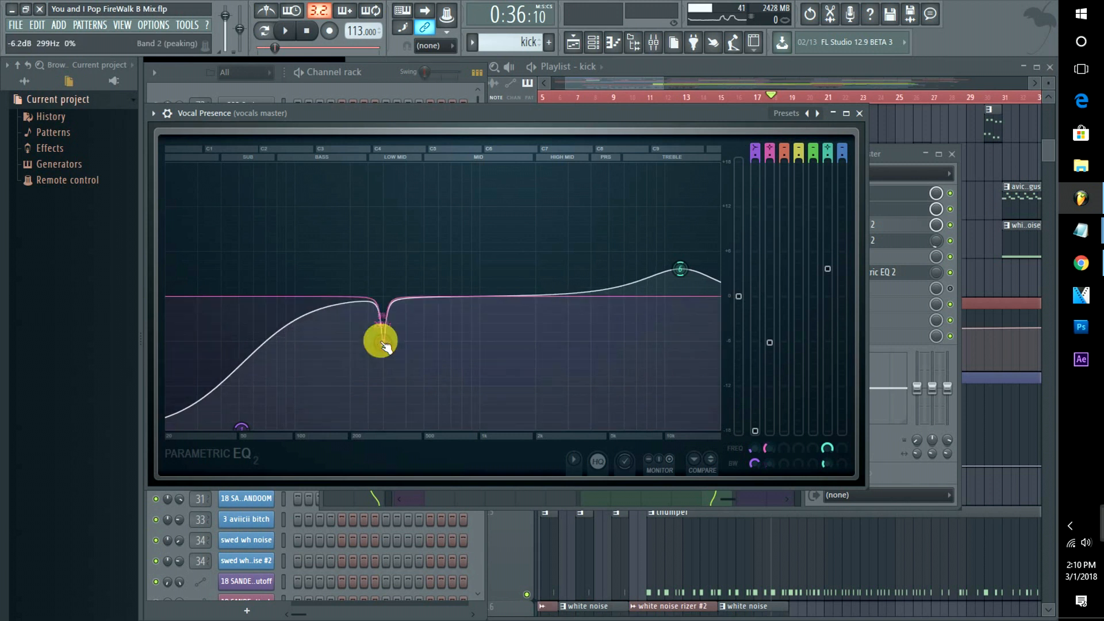
Try moving band 6's peak down from the treble into the high mids, and undo the adjustment.
left_click_drag(680, 268, 550, 276)
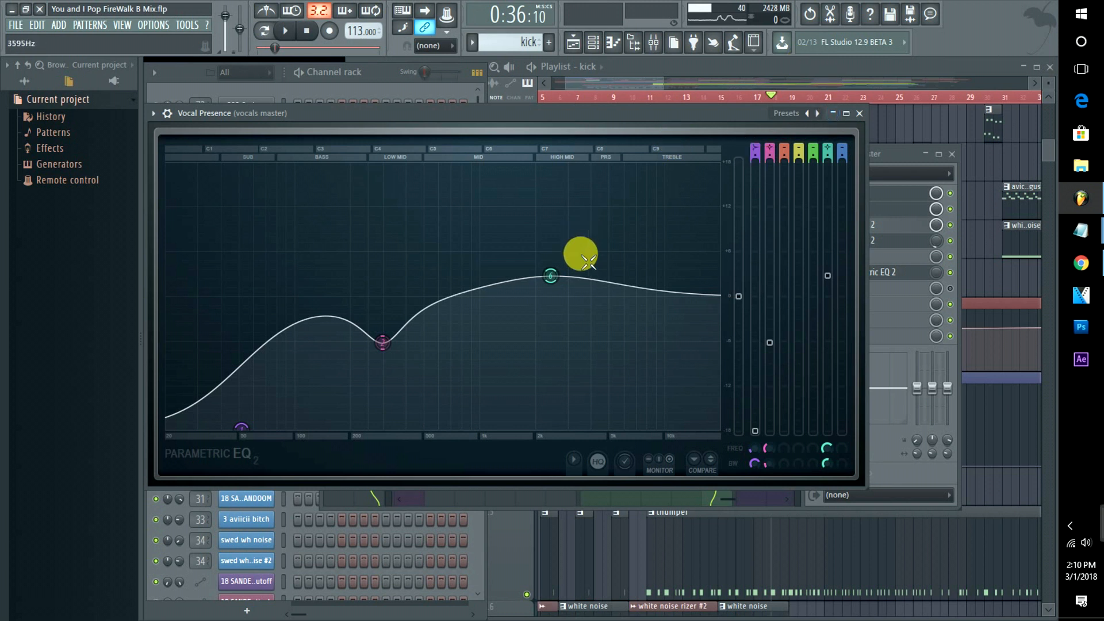
key("ctrl+alt+z")
key("ctrl+alt+z")
key("ctrl+alt+z")
key("ctrl+alt+z")
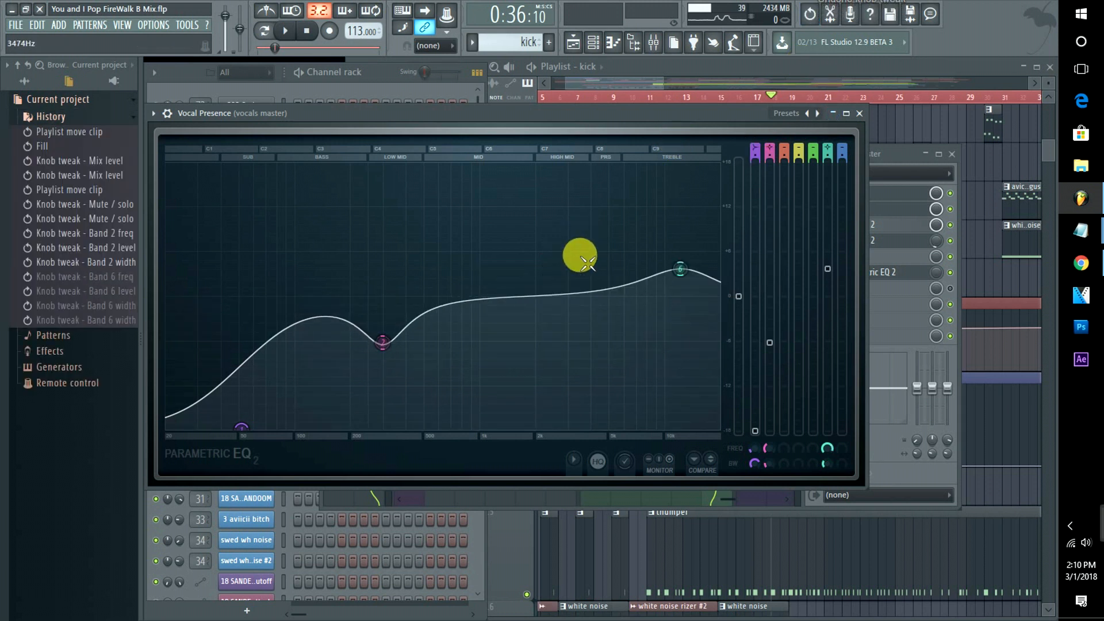
key("ctrl+alt+z")
Open the high hats #2 pattern from its playlist clip near bar 51 and the Fruity Parametric EQ 2 on Insert 4.
left_click(899, 160)
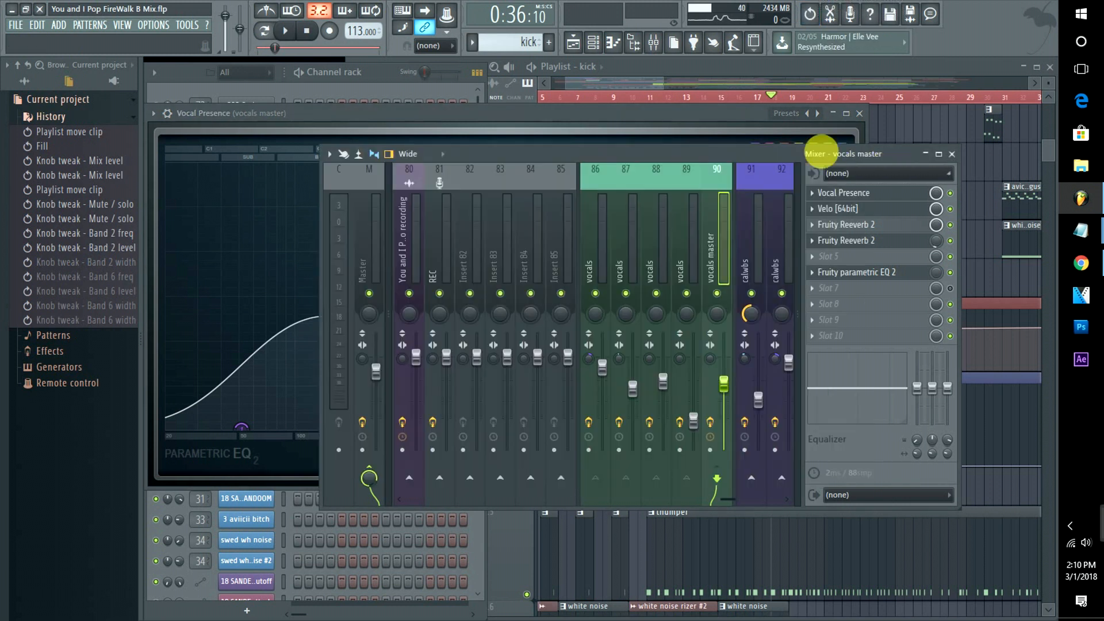
left_click(645, 79)
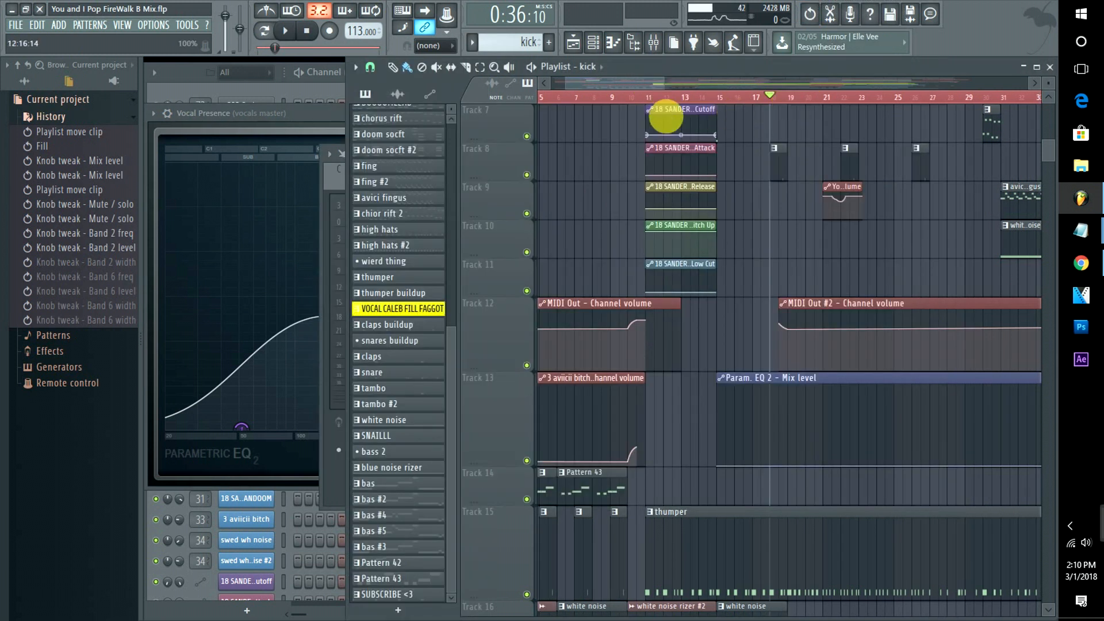
left_click_drag(643, 85, 765, 201)
double_click(822, 561)
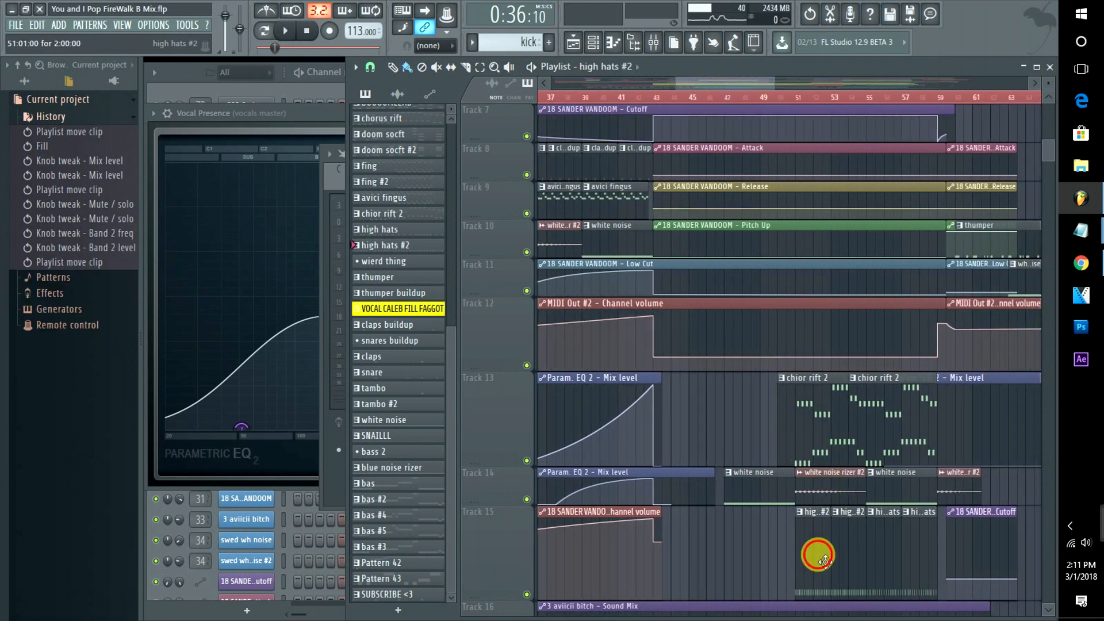
double_click(199, 258)
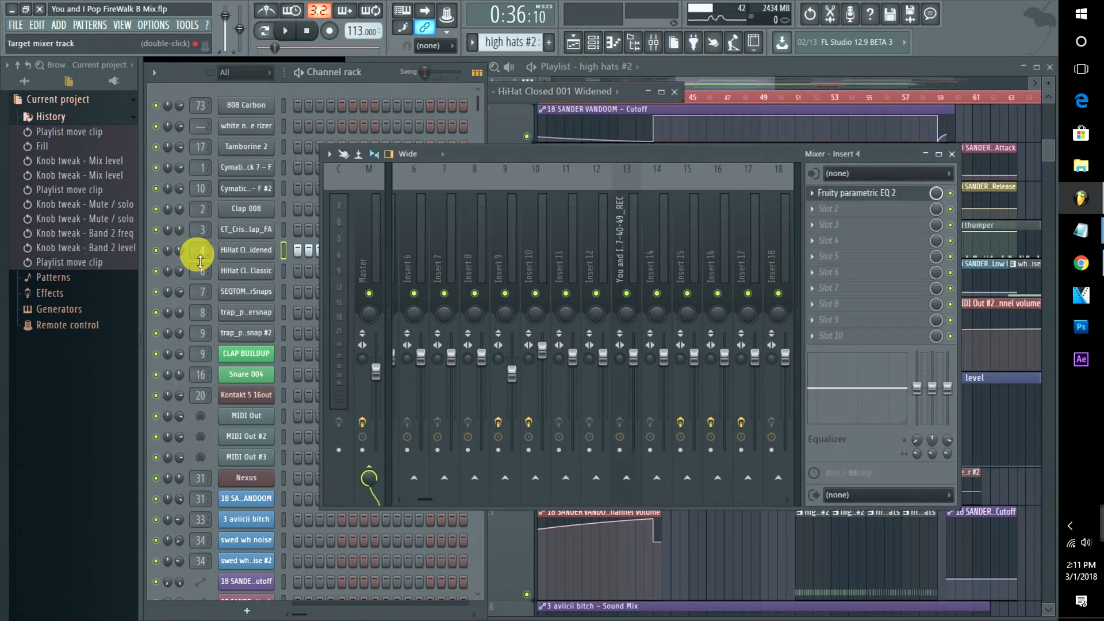
left_click(828, 199)
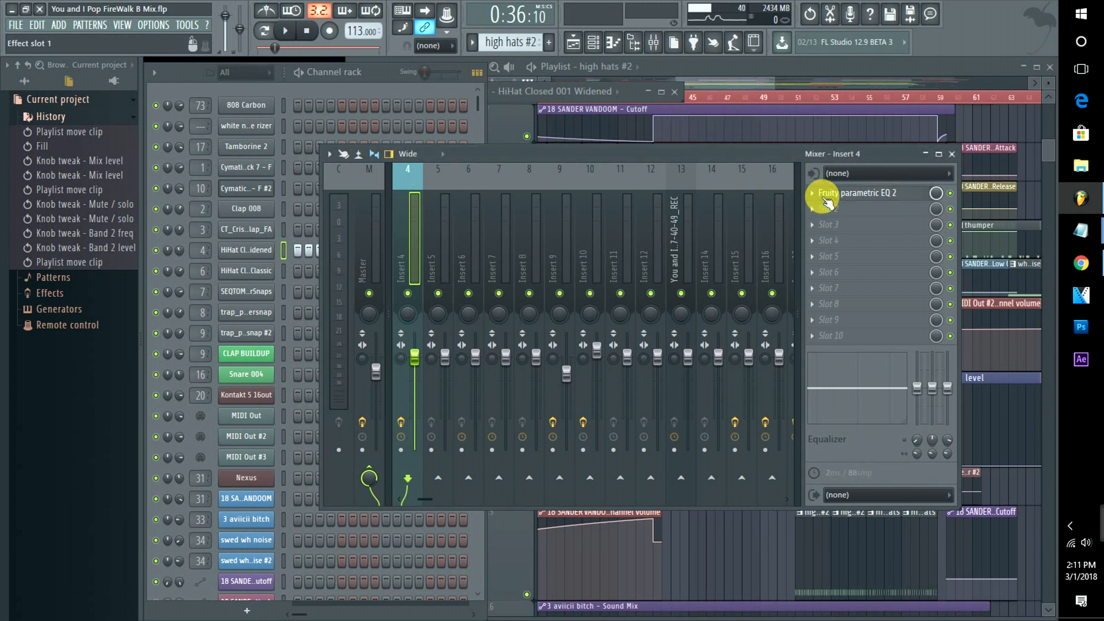
Bring up the Fruity Parametric EQ 2 on Insert 4 and place its window over the mixer.
left_click(797, 124)
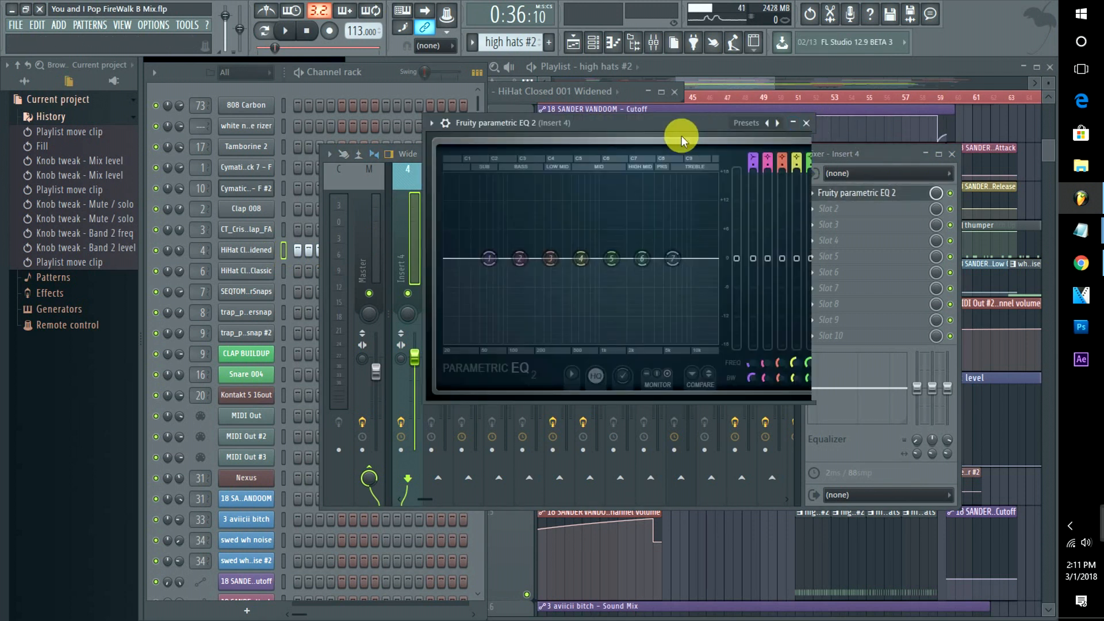
left_click_drag(682, 126, 508, 172)
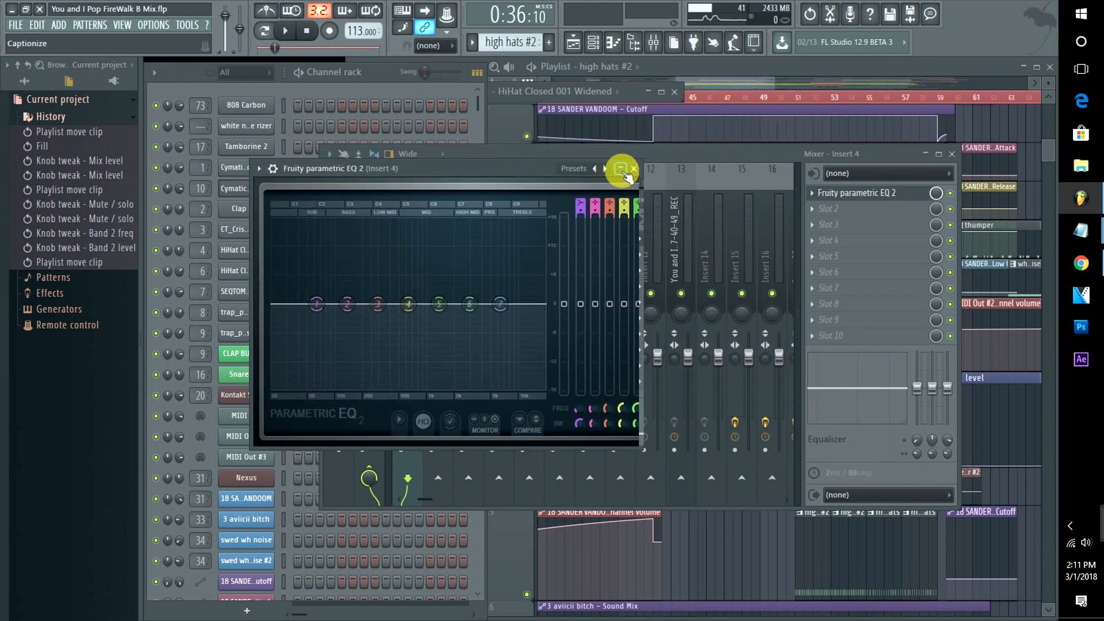
left_click(853, 190)
left_click(853, 190)
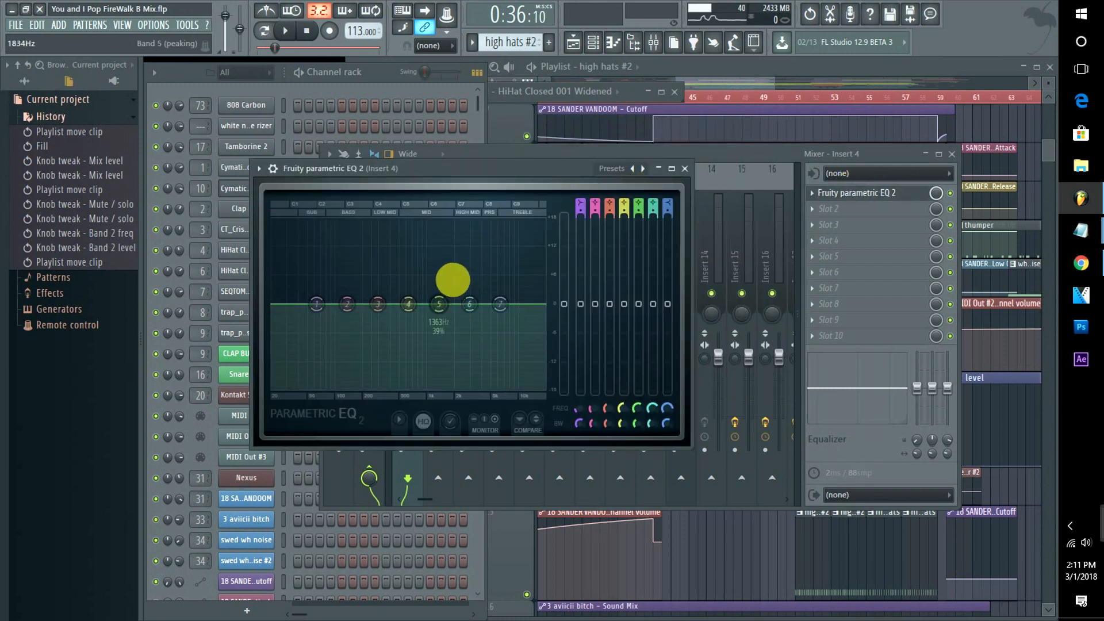
Play the high hats #2 pattern and reopen the Insert 4 equalizer to watch the closed hi-hat's spectrum.
left_click(796, 97)
left_click(307, 76)
key("space")
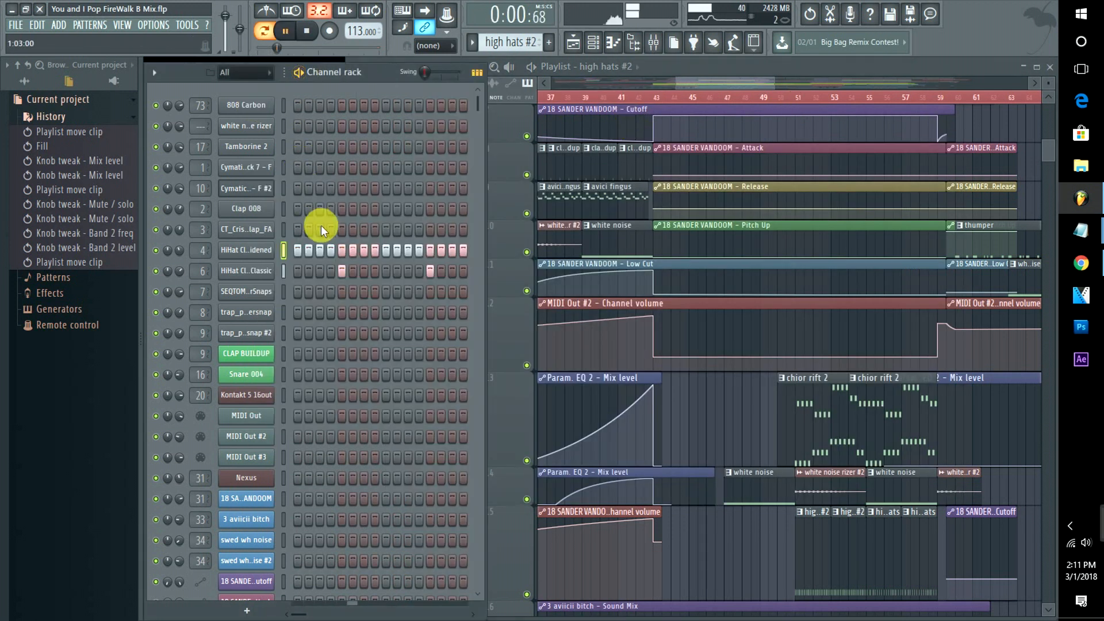
left_click(202, 250)
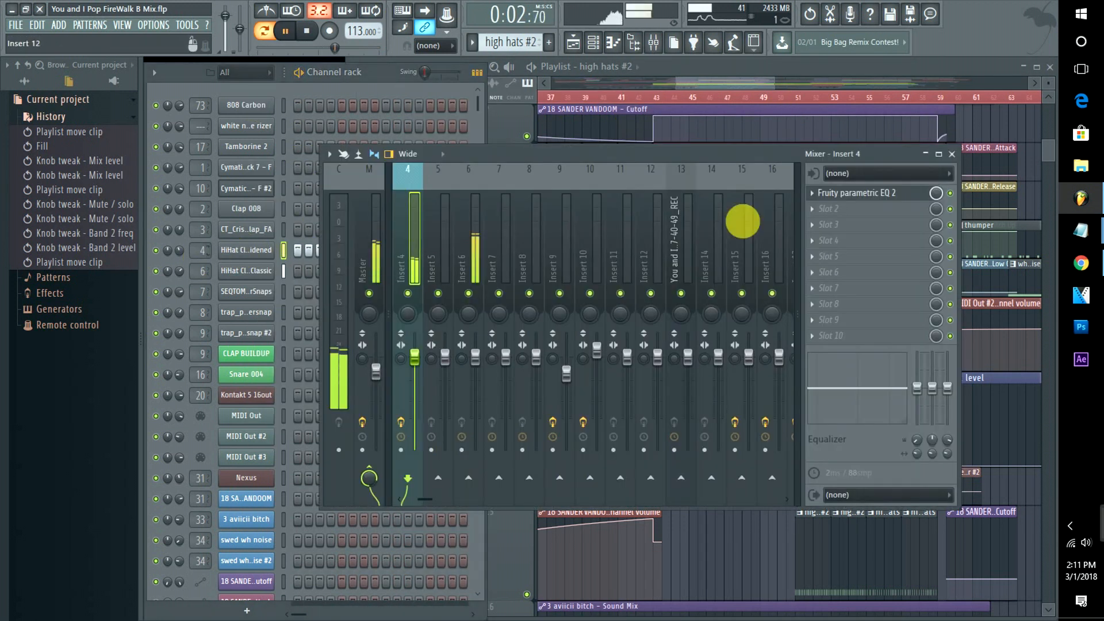
left_click(865, 202)
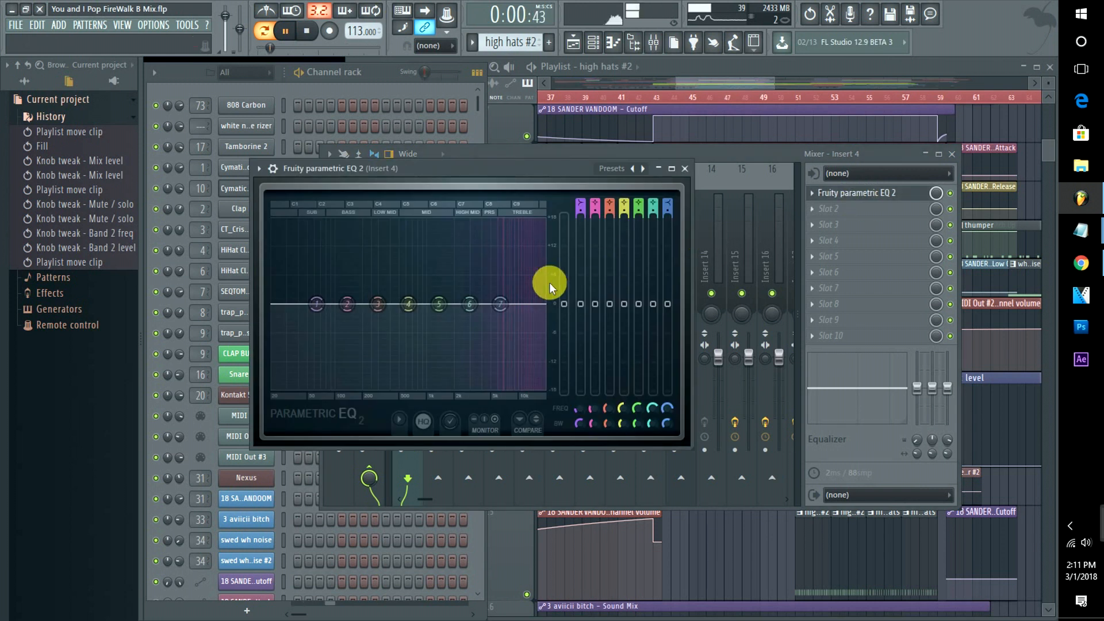
left_click(845, 200)
left_click(846, 200)
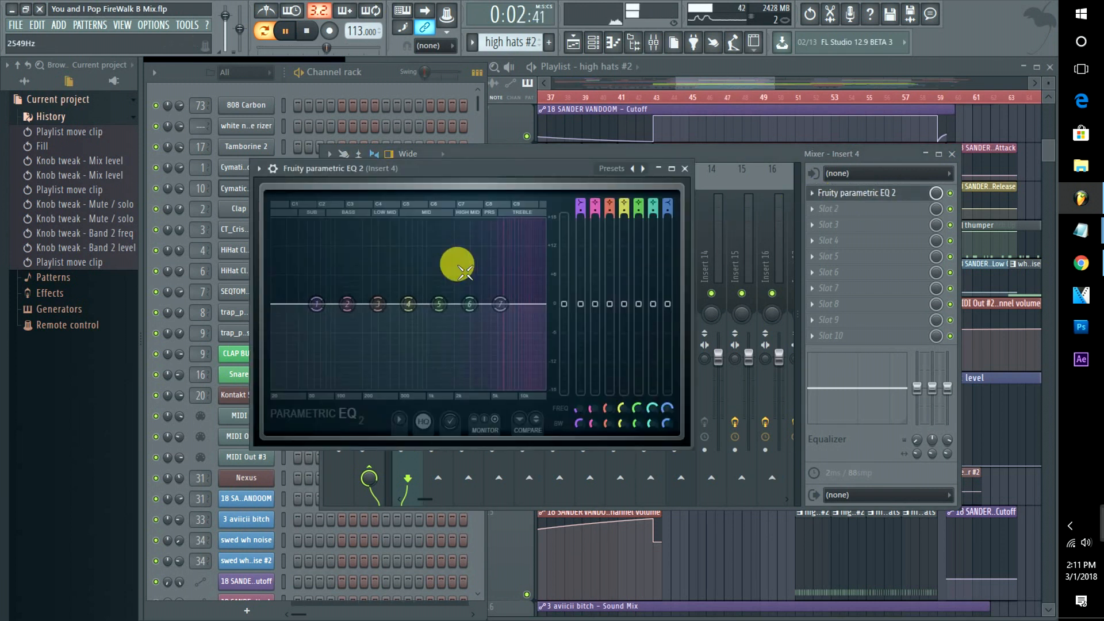
Change band 5 to a high pass filter and move it up to band 6 in the high mids.
right_click(440, 305)
mouse_move(472, 363)
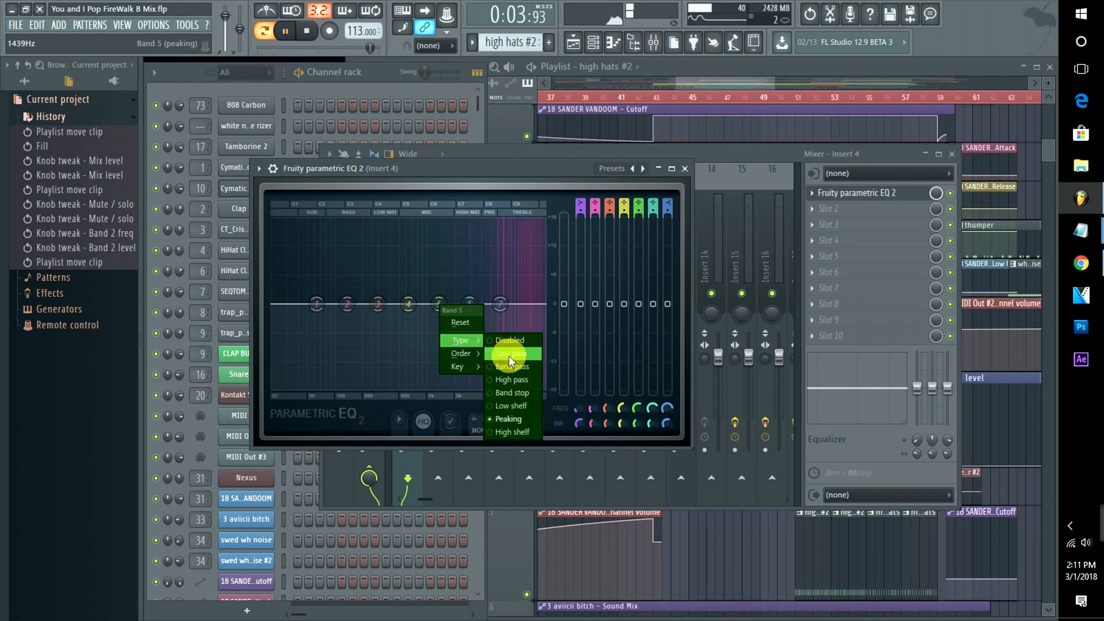
left_click(505, 379)
left_click_drag(445, 319, 478, 309)
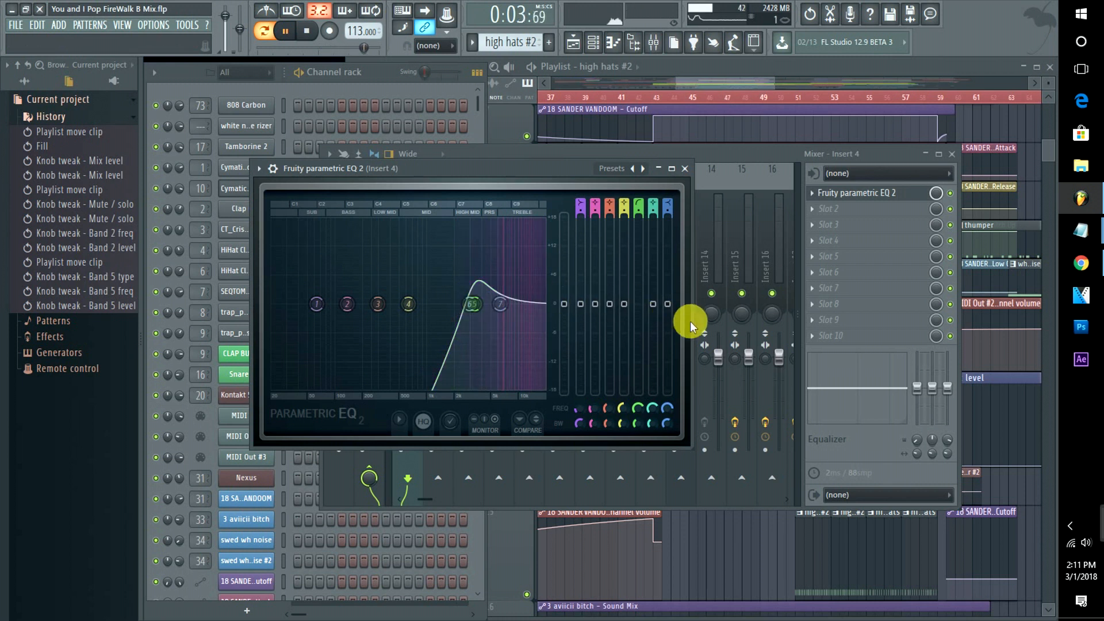
Widen the equalizer window and set band 5's bandwidth to about 49% to flatten the bump at the cutoff.
left_click_drag(692, 324, 795, 326)
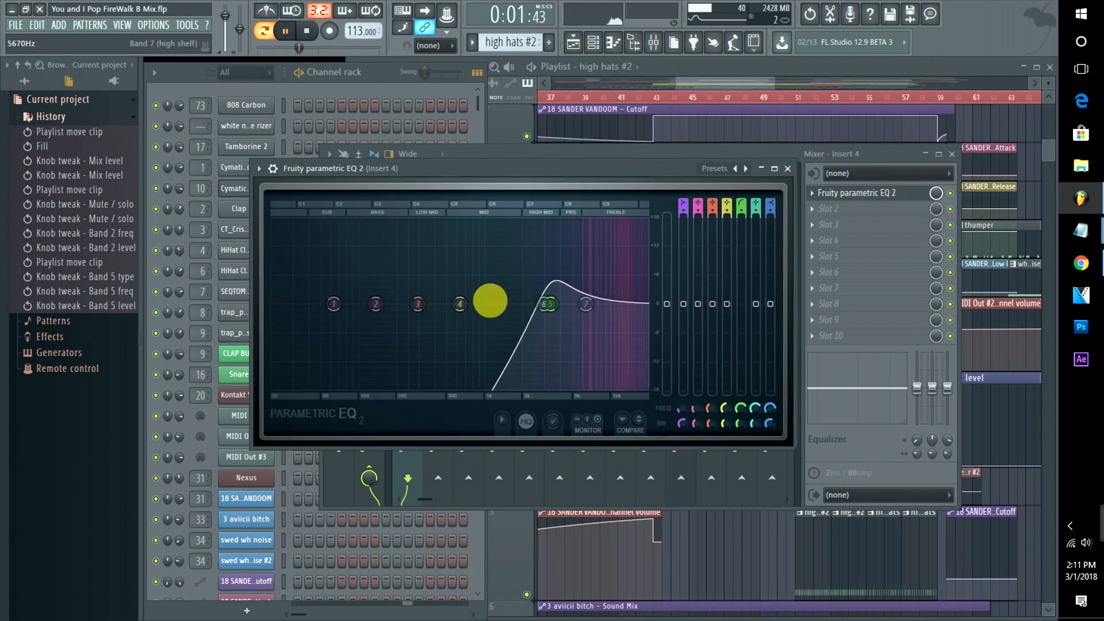
scroll(542, 306, "up", 2)
scroll(555, 309, "up", 4)
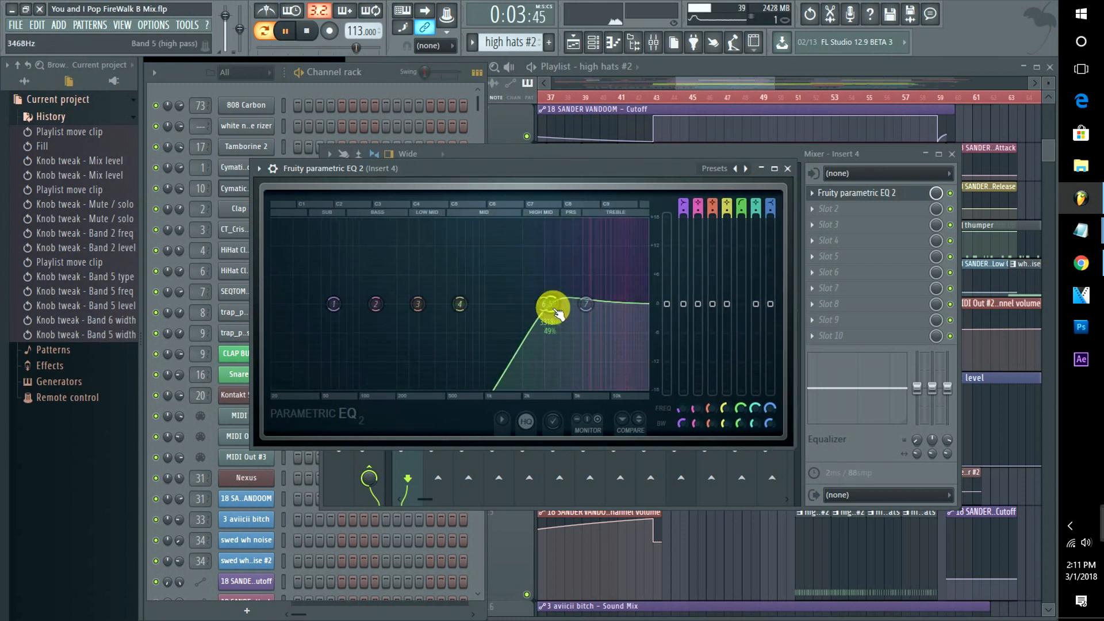
left_click_drag(540, 306, 545, 307)
Move band 6 slightly below band 5 and raise band 5's filter order for a steeper low cut.
right_click(548, 304)
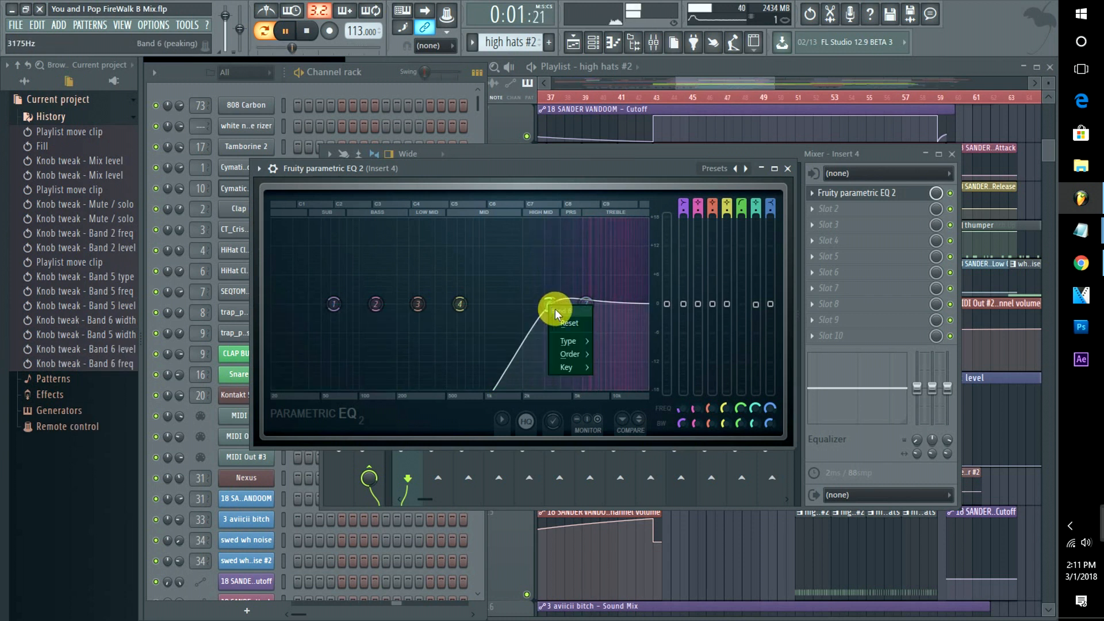
left_click(547, 305)
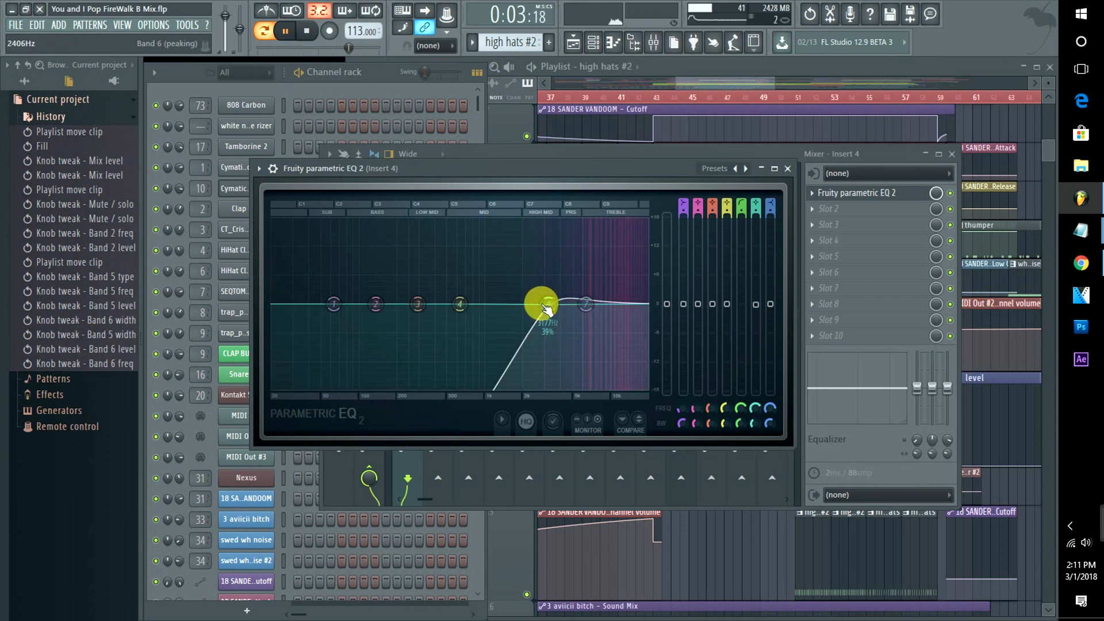
mouse_move(543, 305)
left_mouse_down()
mouse_move(532, 304)
mouse_move(632, 304)
mouse_move(407, 305)
mouse_move(563, 304)
mouse_move(529, 303)
mouse_move(550, 308)
mouse_move(535, 313)
left_mouse_up()
right_click(550, 303)
mouse_move(569, 352)
left_click(618, 356)
left_click(547, 304)
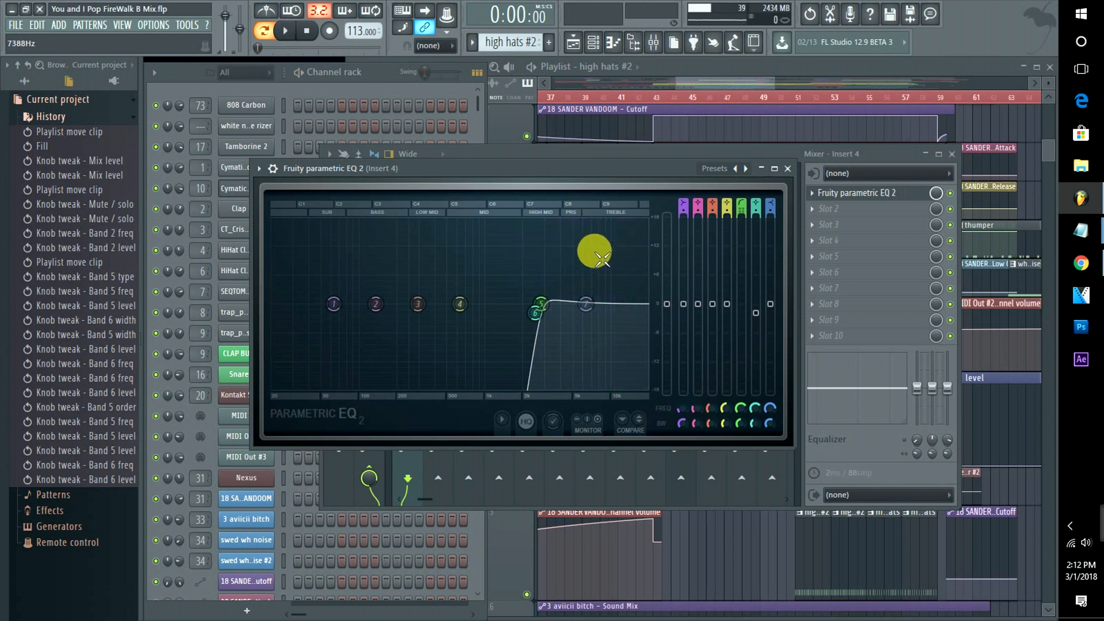
View the Insert 4 mixer track and the playlist section from about bar 65 to bar 91.
left_click(564, 148)
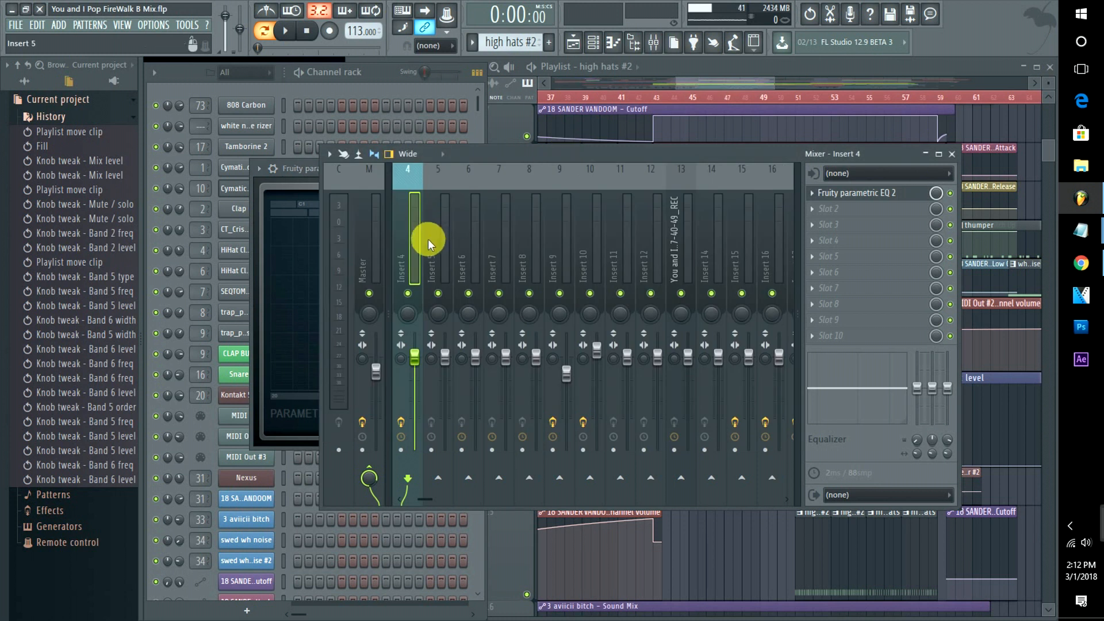
left_click(435, 231)
left_click(402, 233)
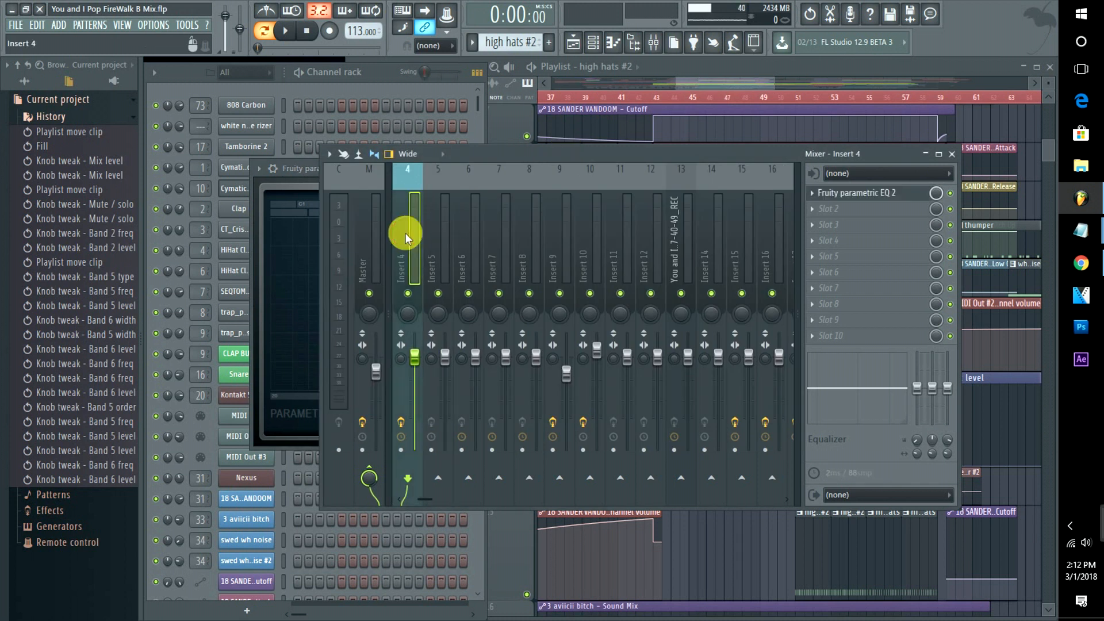
left_click(708, 83)
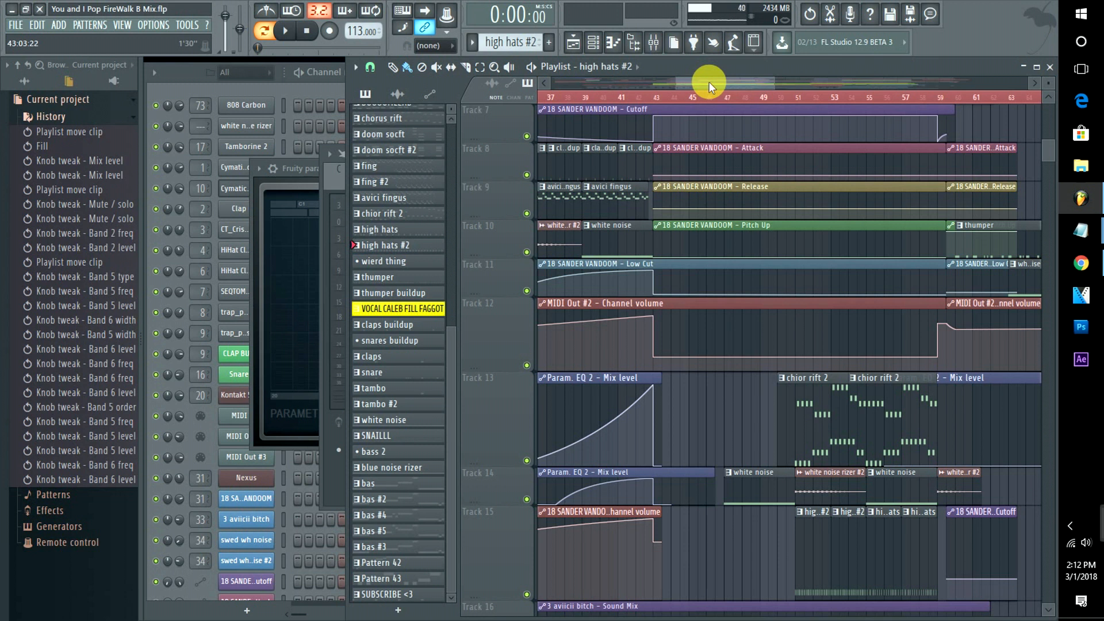
left_click_drag(700, 78, 807, 98)
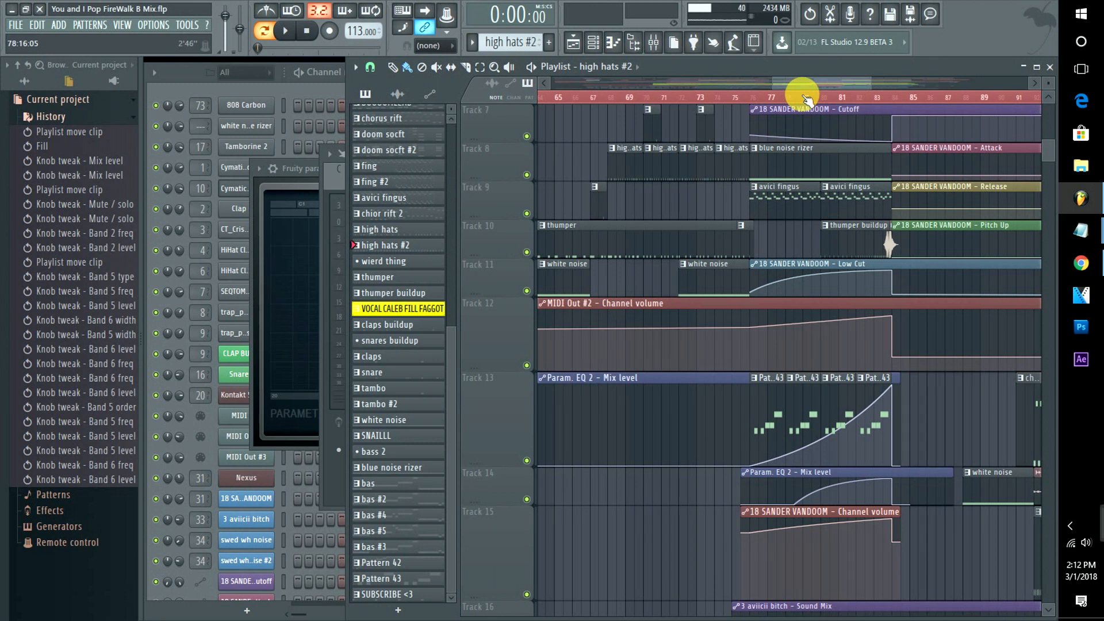
Play the hi-hats while moving band 5's high pass cutoff down just below band 6, and stop playback.
left_click(308, 180)
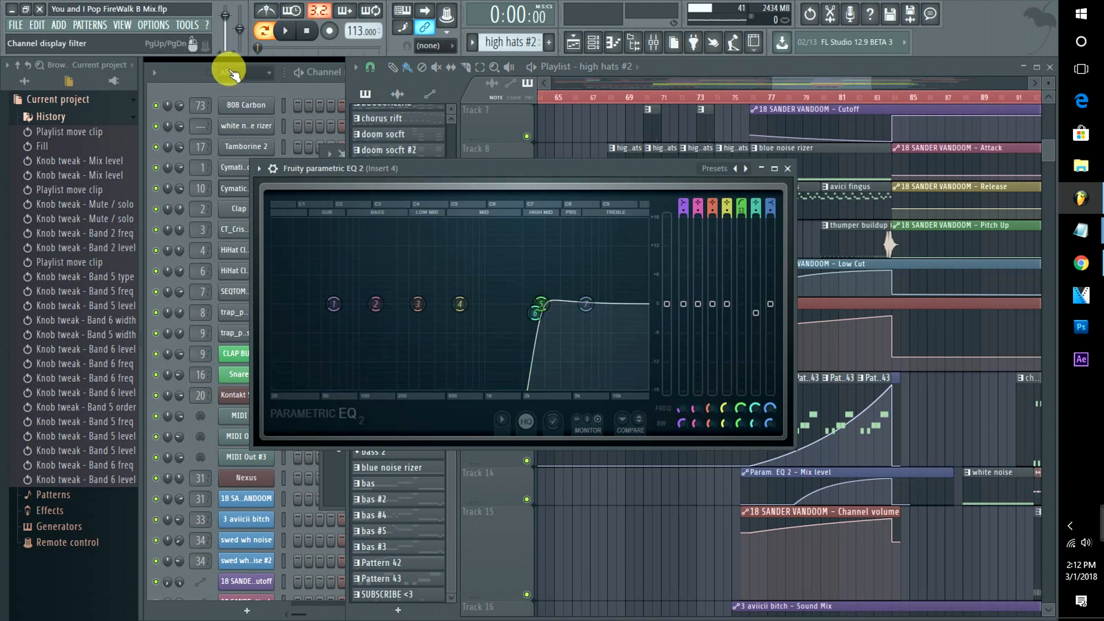
left_click(290, 77)
key("space")
mouse_move(540, 300)
left_mouse_down()
mouse_move(644, 305)
mouse_move(525, 303)
left_mouse_up()
key("space")
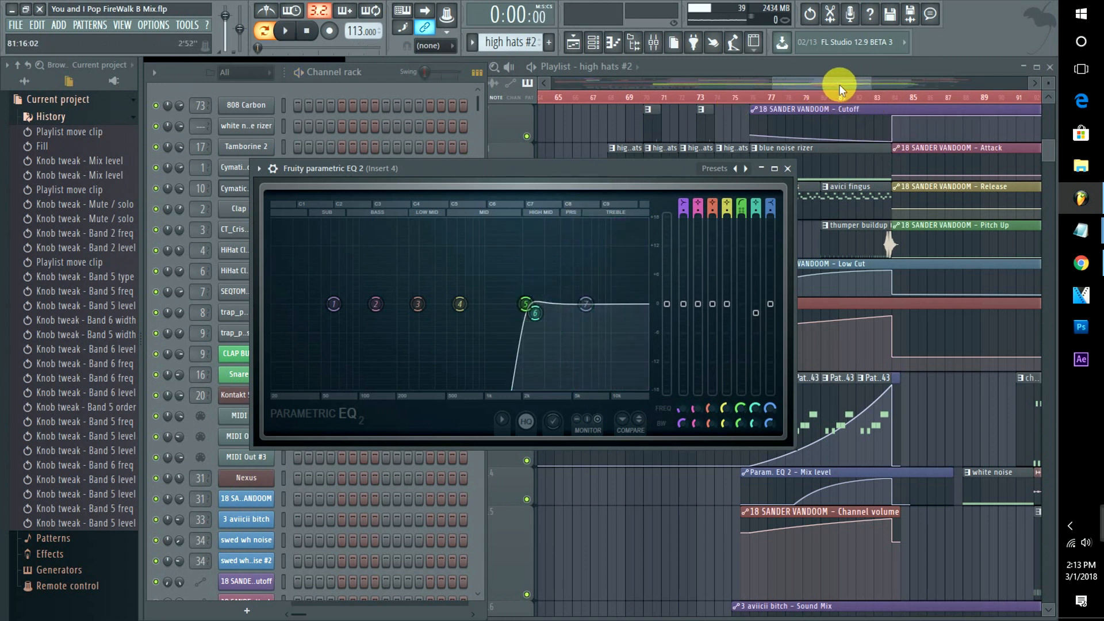
Open Insert 10 in the mixer and create an automation clip for its Fruity Parametric EQ 2 mix level.
double_click(205, 189)
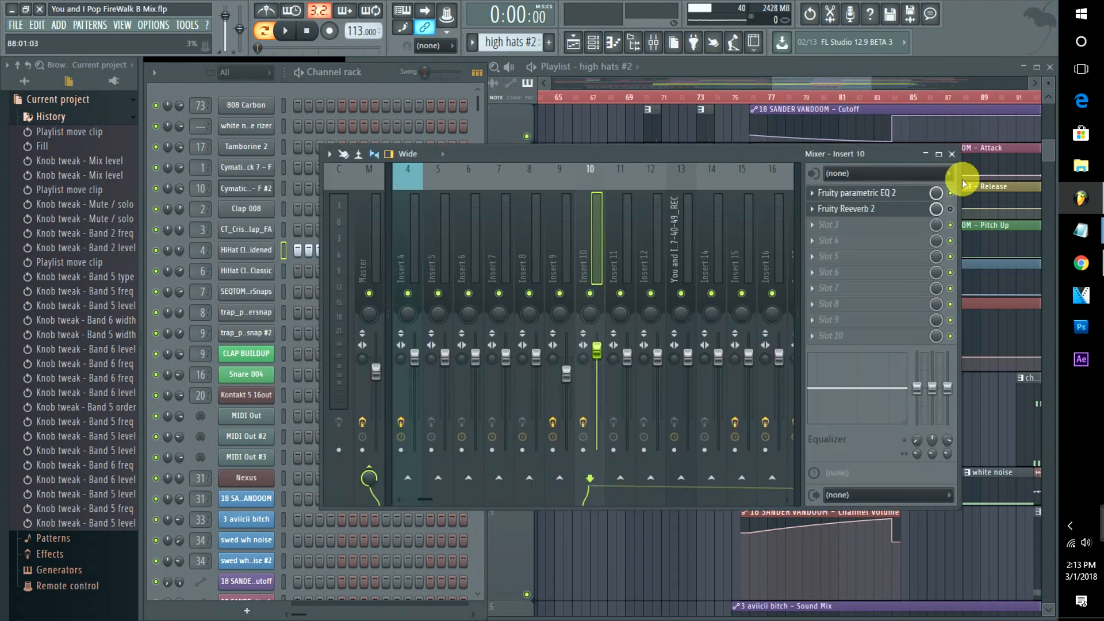
right_click(936, 192)
left_click(972, 285)
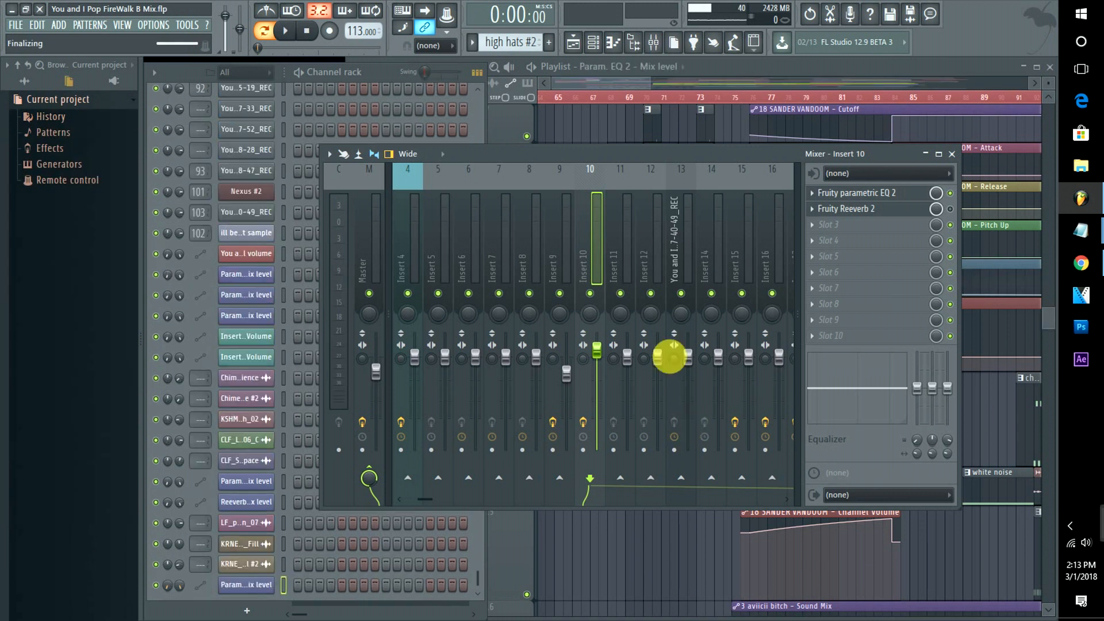
Enlarge playlist track 35 and shape the Mix level automation to drop to 0% at bar 13 and return to full at bar 25.
left_click(622, 89)
scroll(653, 250, "down", 5)
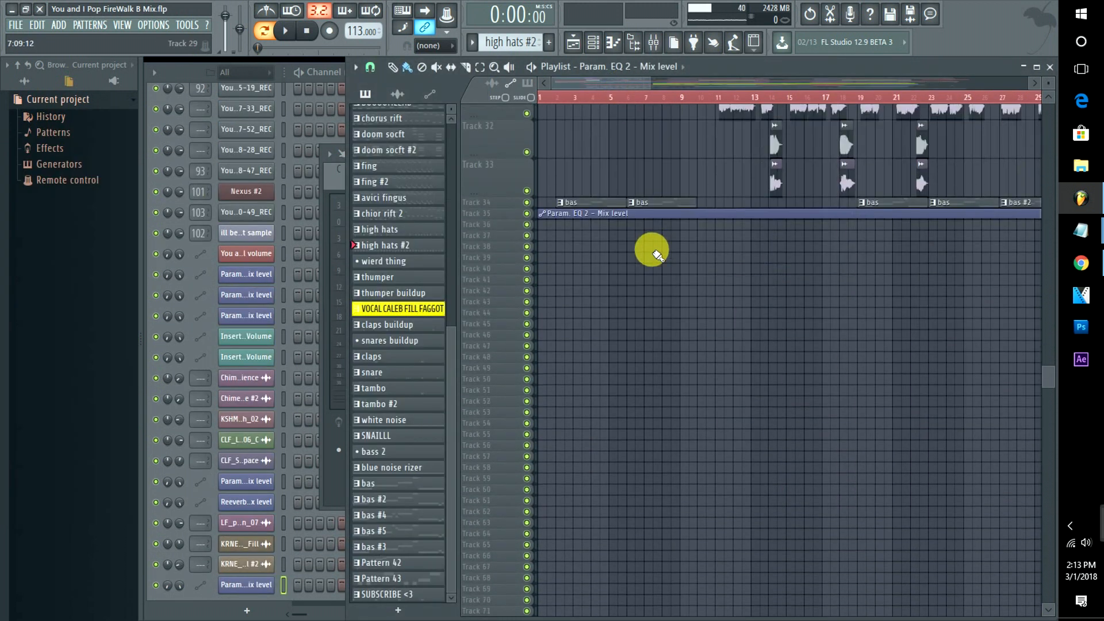
left_click_drag(512, 219, 517, 301)
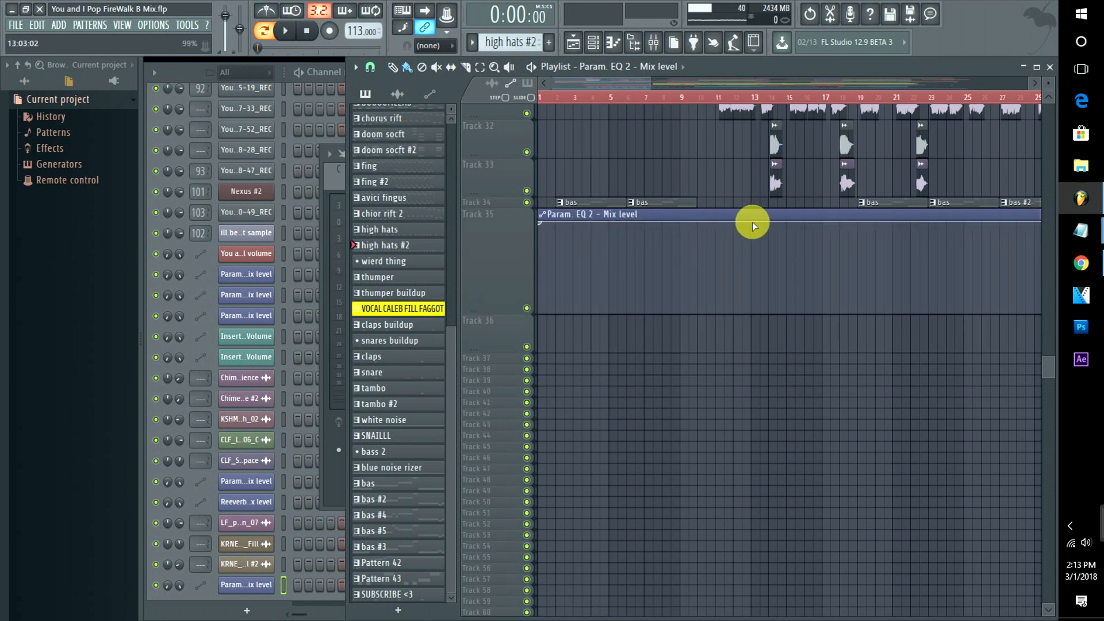
left_click_drag(757, 243, 753, 313)
left_click(964, 313)
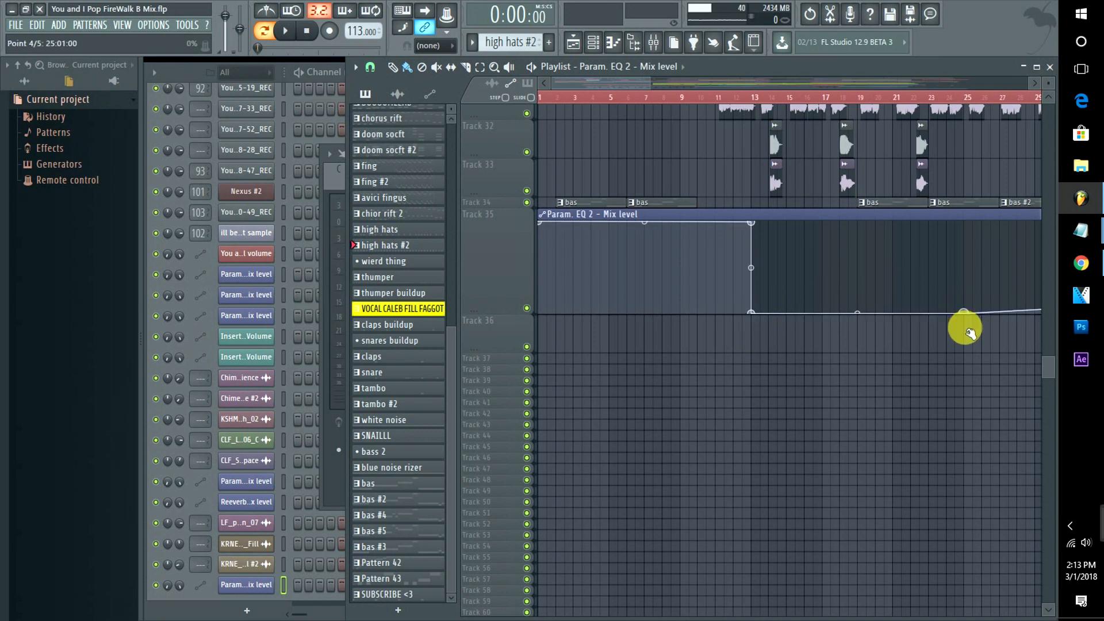
left_click_drag(964, 312, 961, 210)
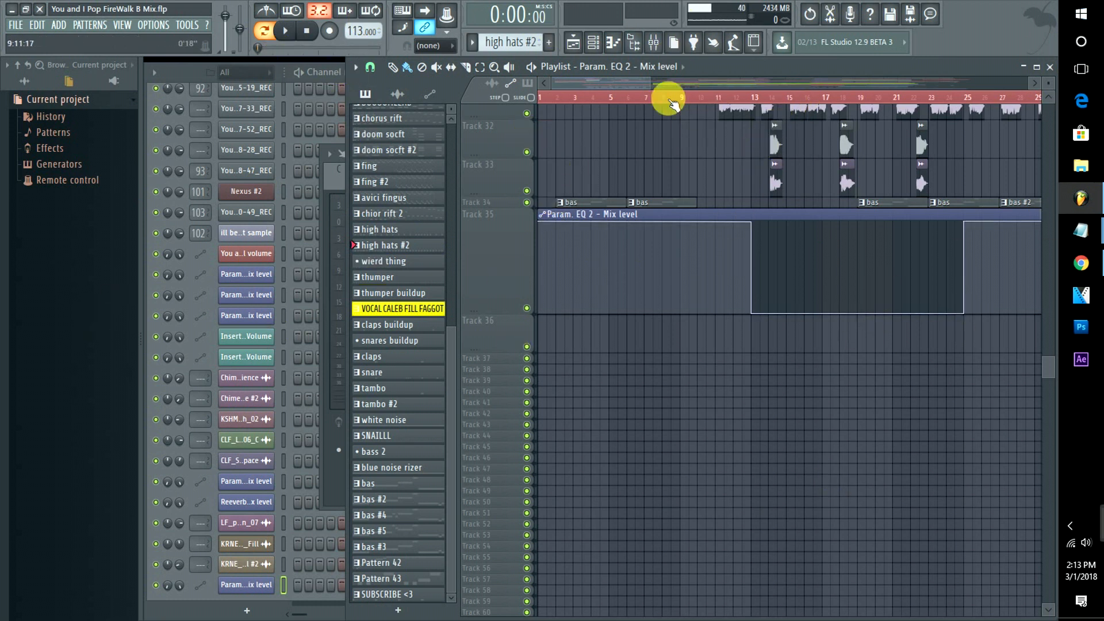
Load Fruity Parametric EQ 2 into the first effect slot of the mixer's Current track.
scroll(665, 153, "up", 15)
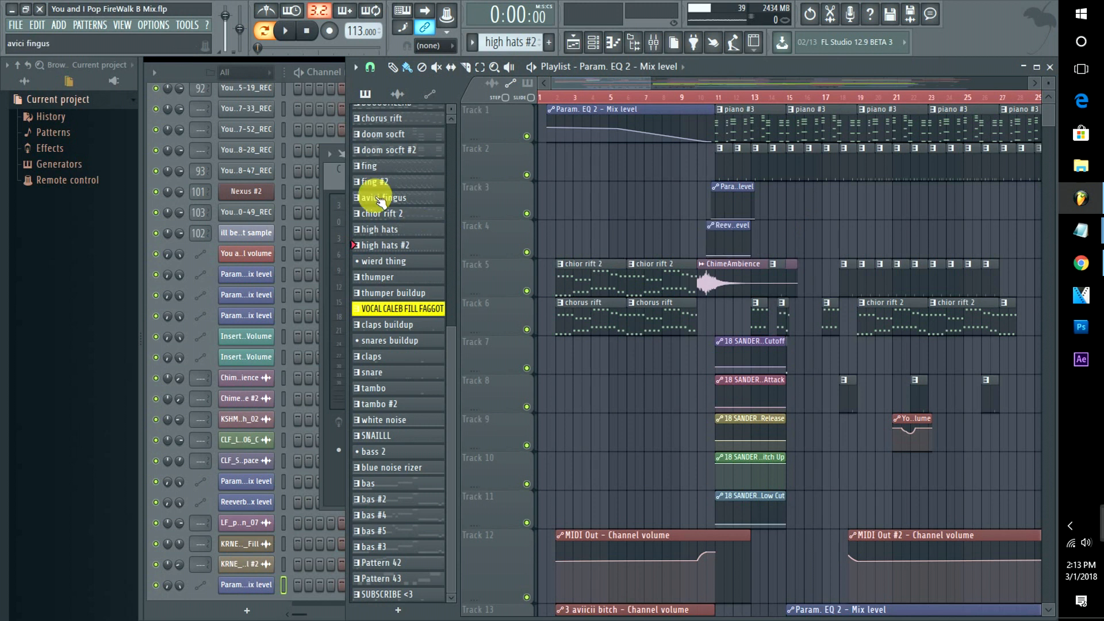
key("F9")
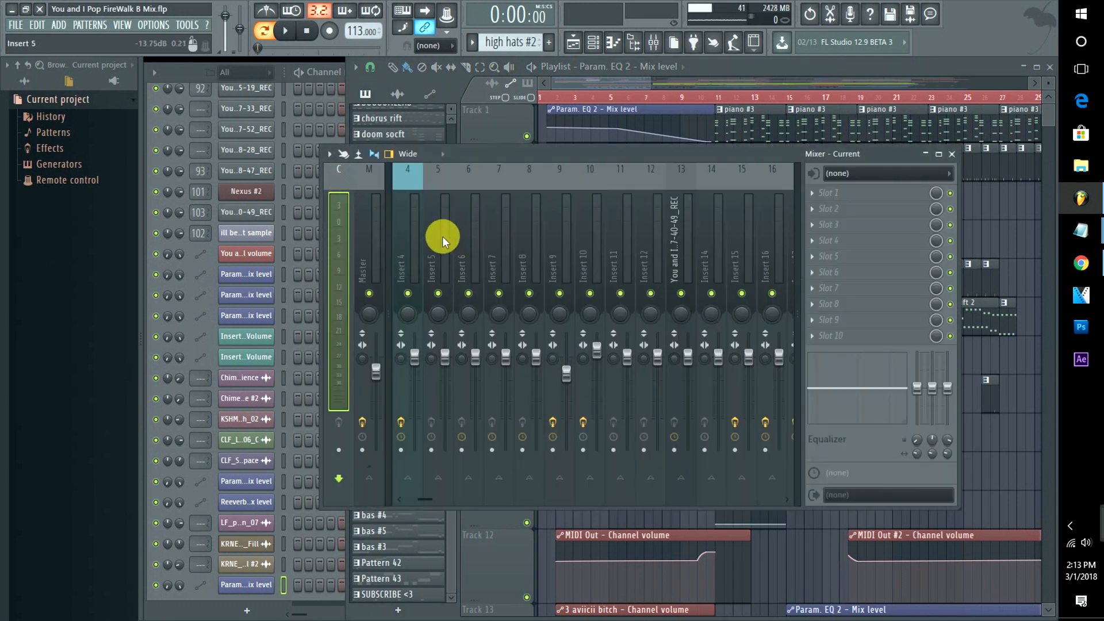
left_click(813, 194)
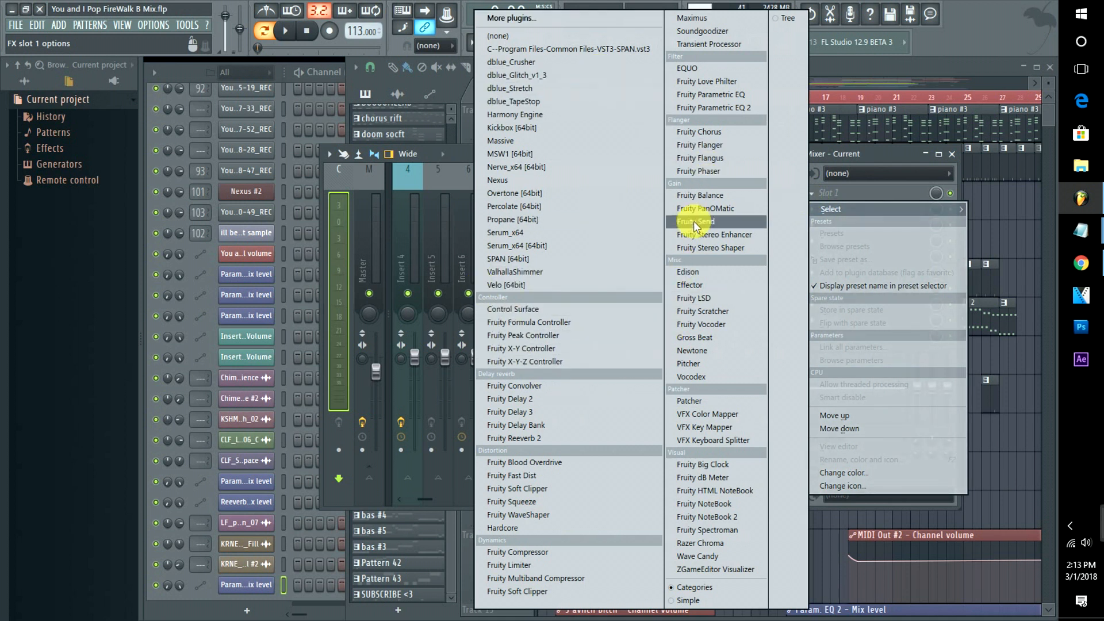
left_click(710, 108)
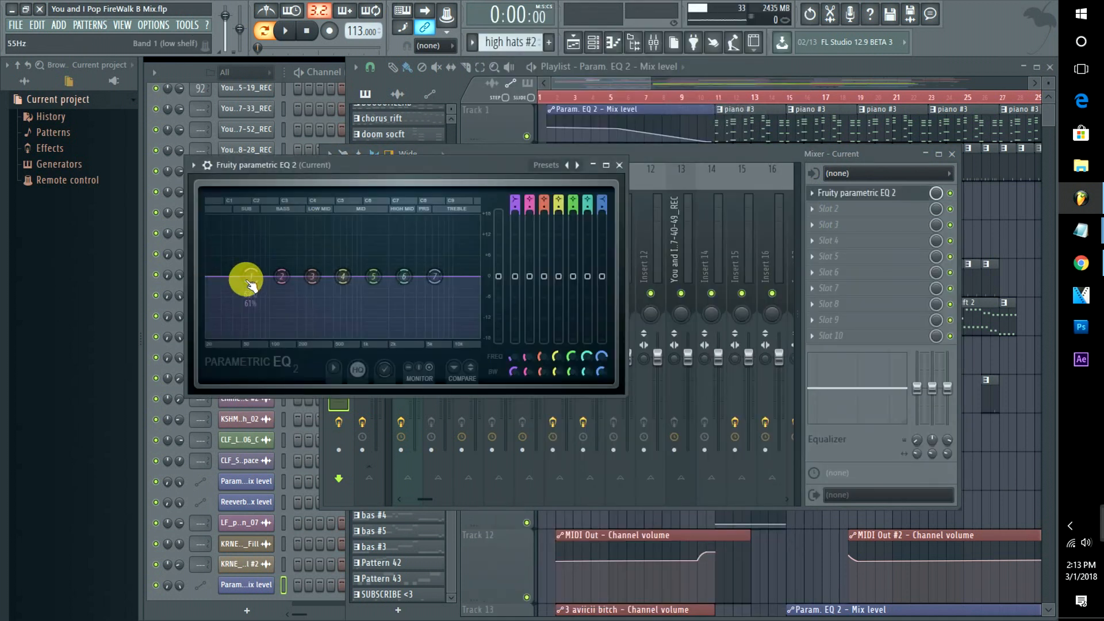
Enlarge the new equalizer, lower band 1 to cut the sub range and raise band 7 to about 8.4 dB in the treble.
mouse_move(250, 277)
left_mouse_down()
mouse_move(247, 295)
mouse_move(247, 242)
mouse_move(244, 281)
left_mouse_up()
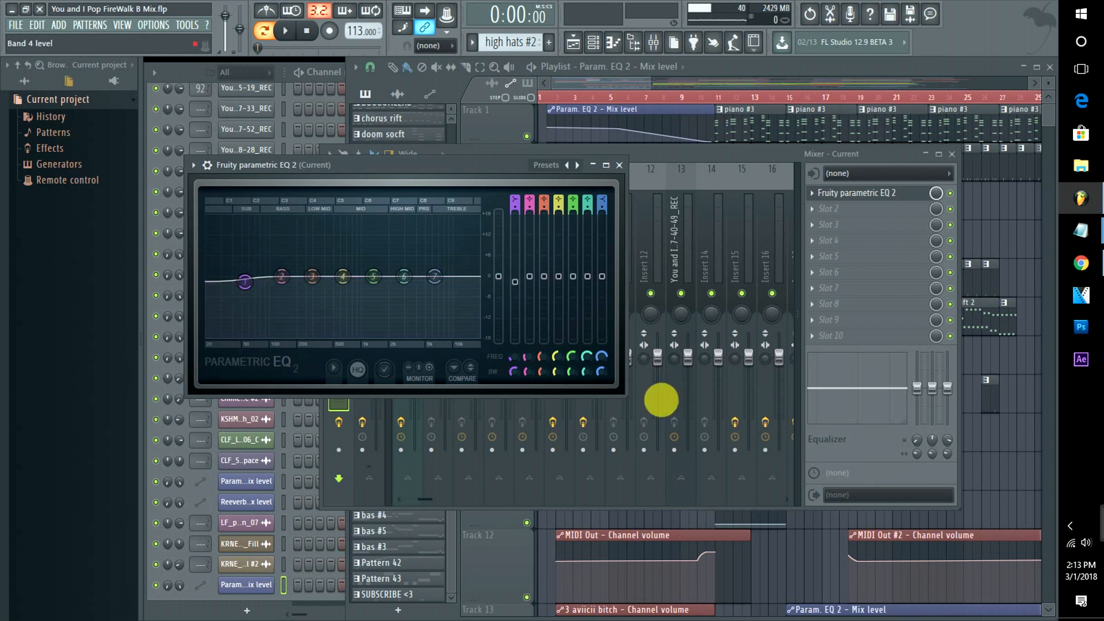
left_click_drag(628, 395, 911, 450)
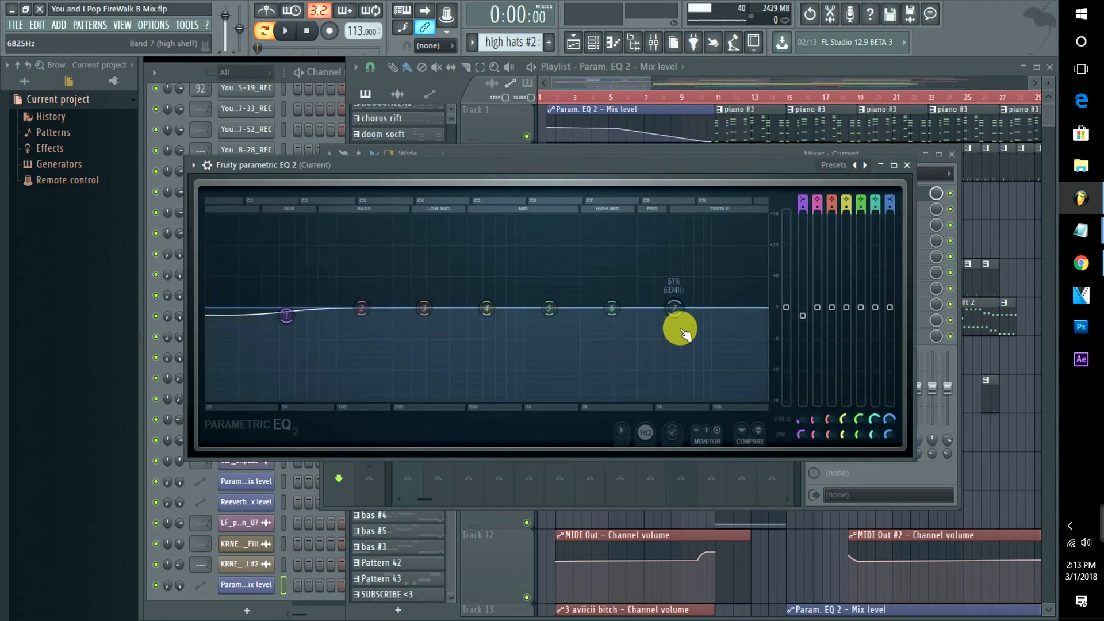
left_click_drag(677, 313, 675, 264)
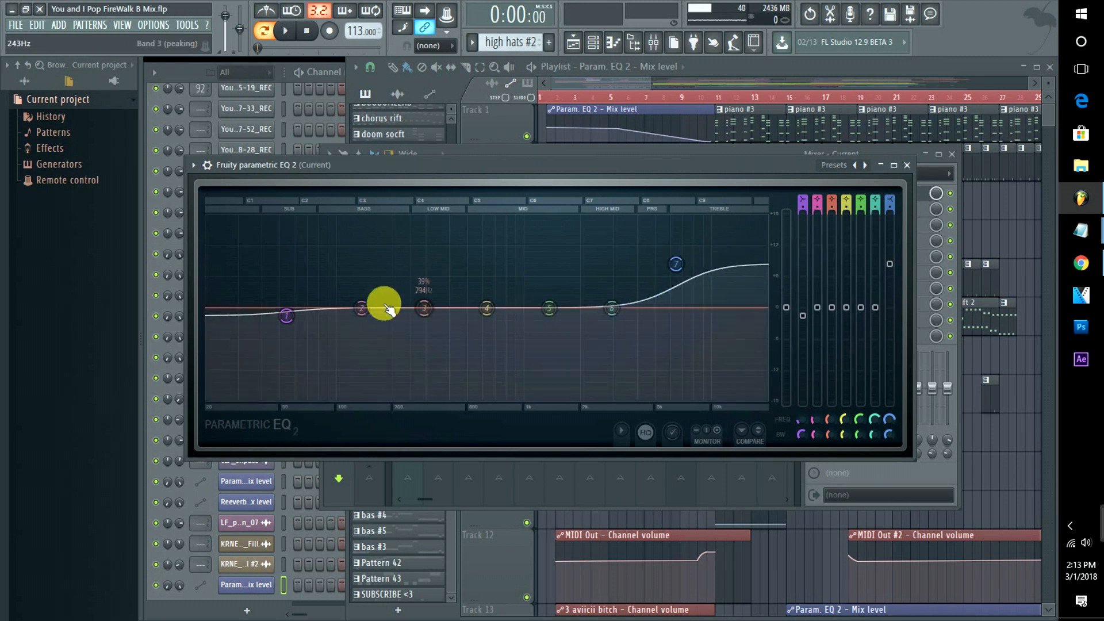
left_click_drag(287, 315, 276, 339)
Raise band 4 to about 9.5 dB at 665 Hz, narrow its peak and set band 7's bandwidth to about 91%.
left_click_drag(504, 316, 495, 265)
scroll(493, 261, "down", 5)
scroll(493, 261, "up", 10)
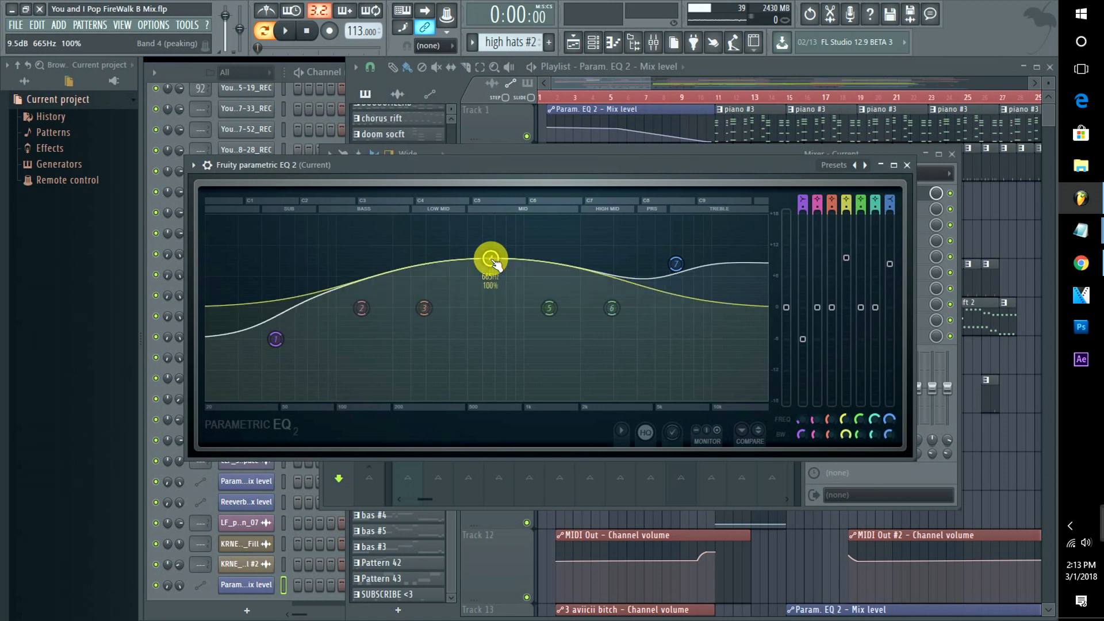
scroll(492, 261, "down", 10)
scroll(492, 261, "up", 5)
scroll(670, 267, "up", 4)
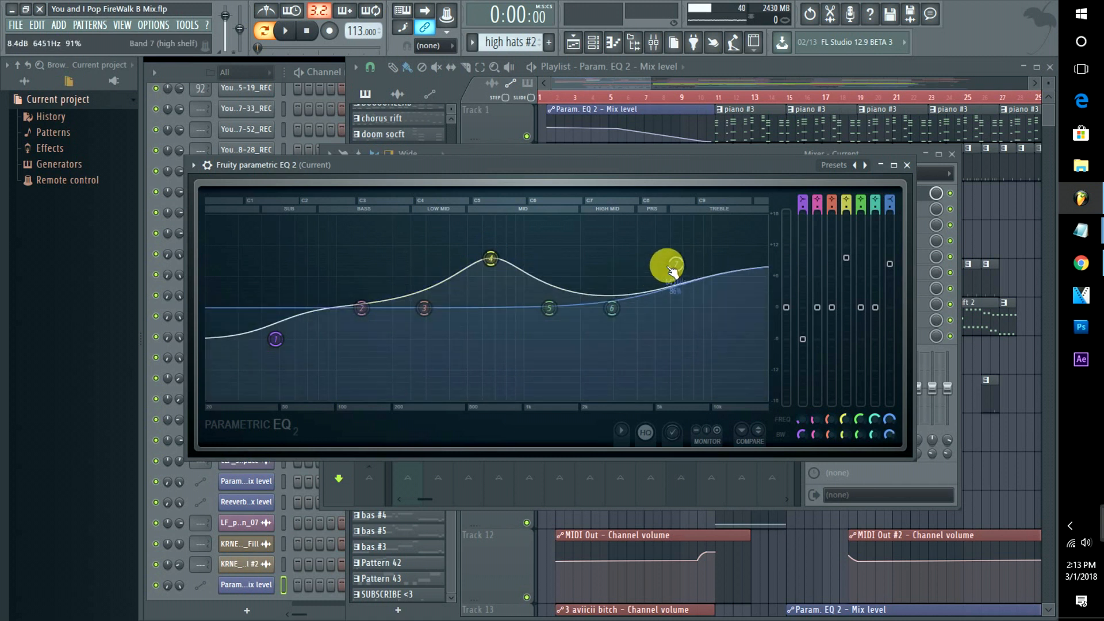
Adjust the bandwidth of treble band 7 back and forth, ending at about 50%.
scroll(670, 267, "down", 10)
scroll(671, 266, "up", 5)
scroll(670, 267, "down", 5)
scroll(667, 265, "up", 4)
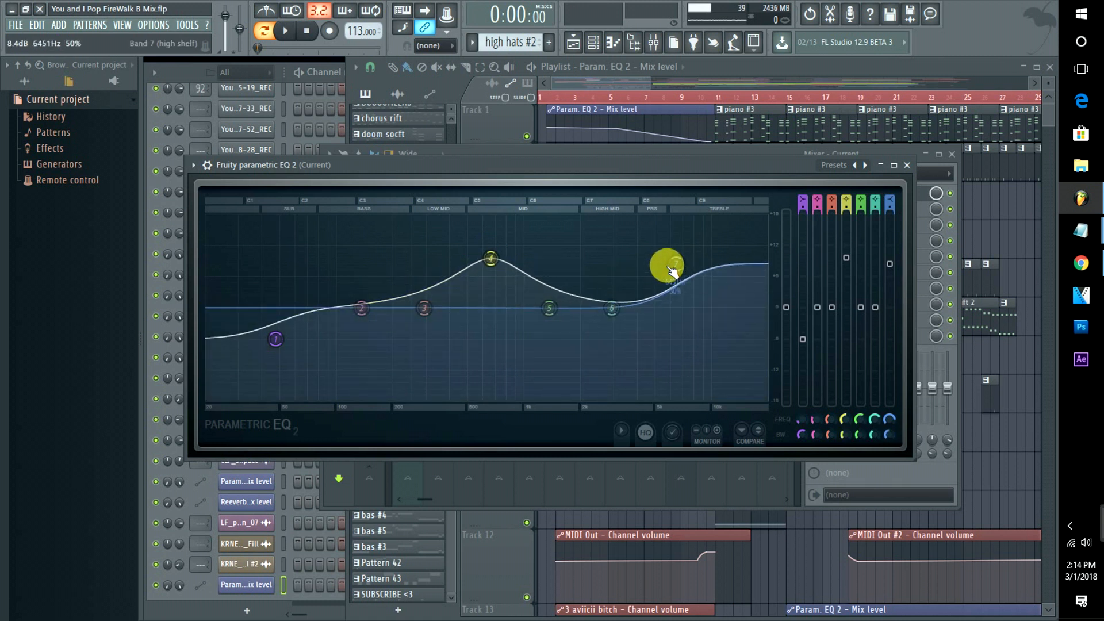
Change band 6's filter type to Band pass and shift the band slightly higher in frequency.
right_click(611, 308)
mouse_move(631, 357)
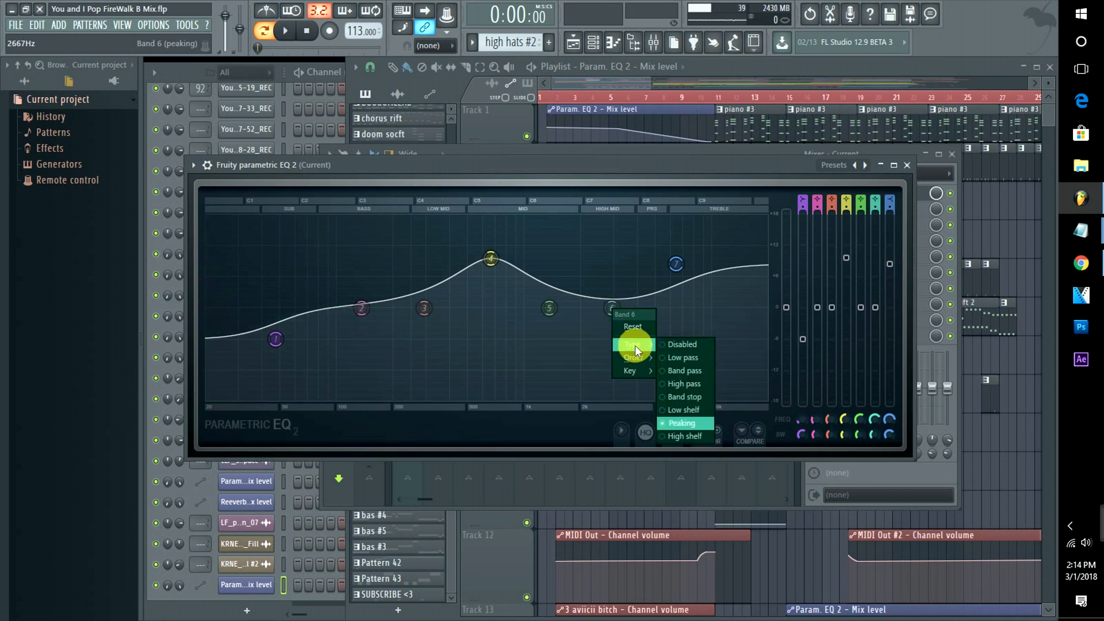
left_click(684, 370)
mouse_move(605, 308)
left_mouse_down()
mouse_move(370, 308)
mouse_move(621, 308)
left_mouse_up()
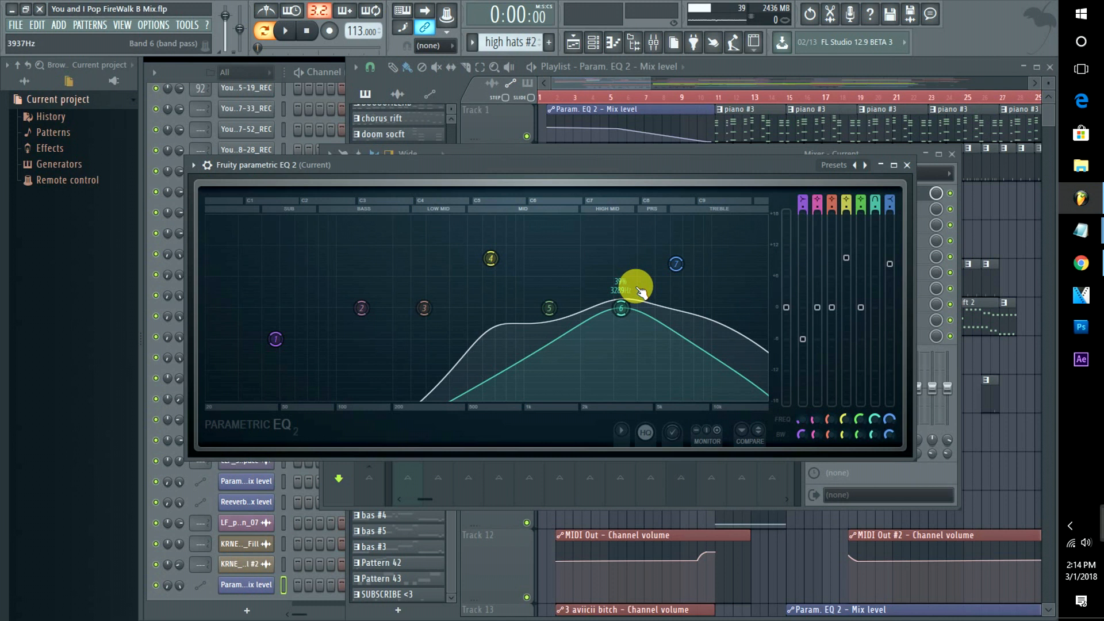
Raise band 7 while moving it lower in frequency, and pull band 5 below zero toward the low mids.
left_click_drag(676, 264, 631, 240)
left_click_drag(549, 307, 473, 342)
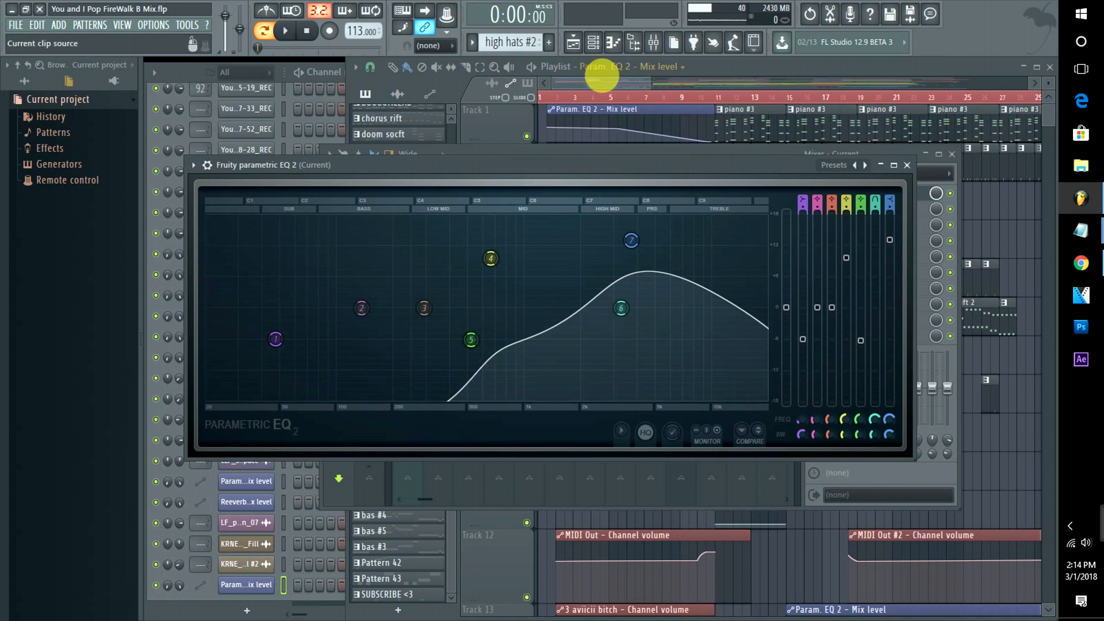
left_click(609, 84)
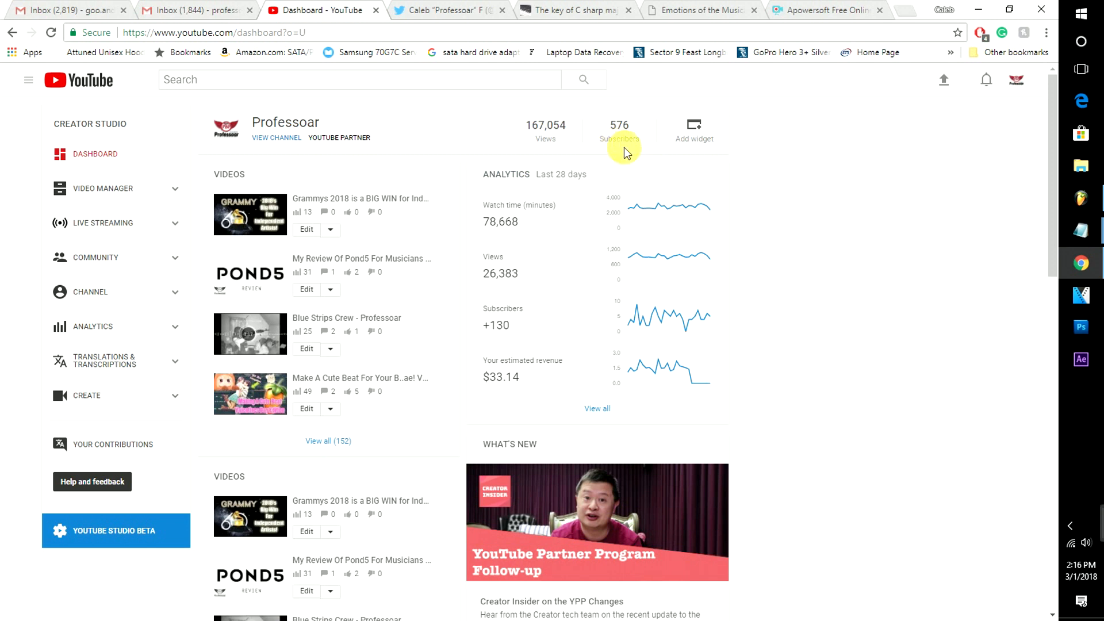
Look through the producer's Twitter profile and recent tweets, and return to the YouTube creator dashboard.
left_click(422, 8)
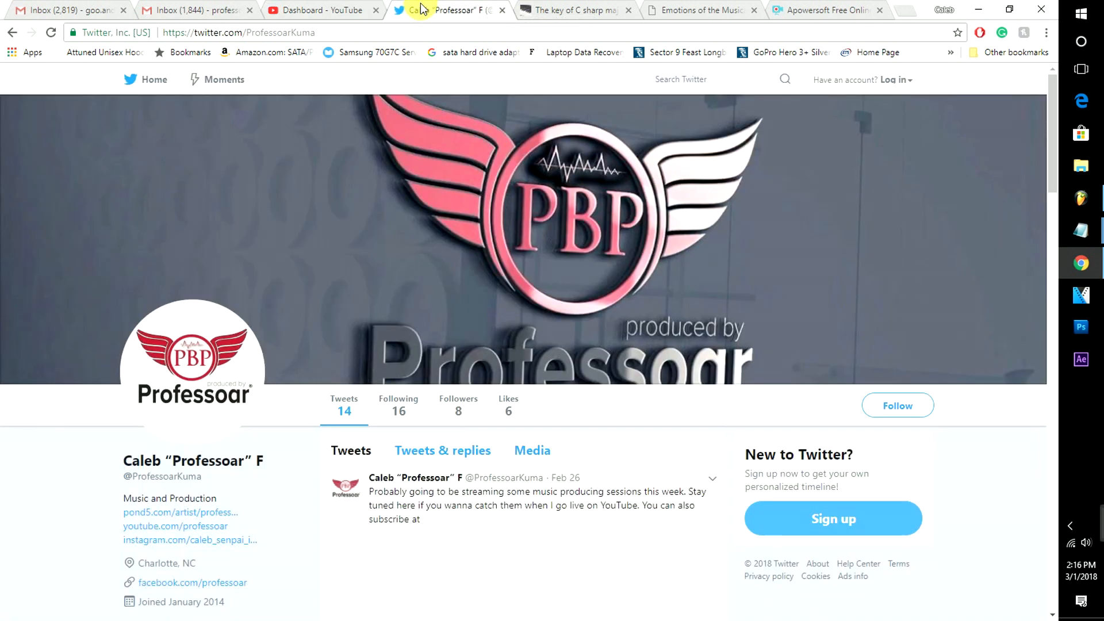
scroll(451, 299, "down", 3)
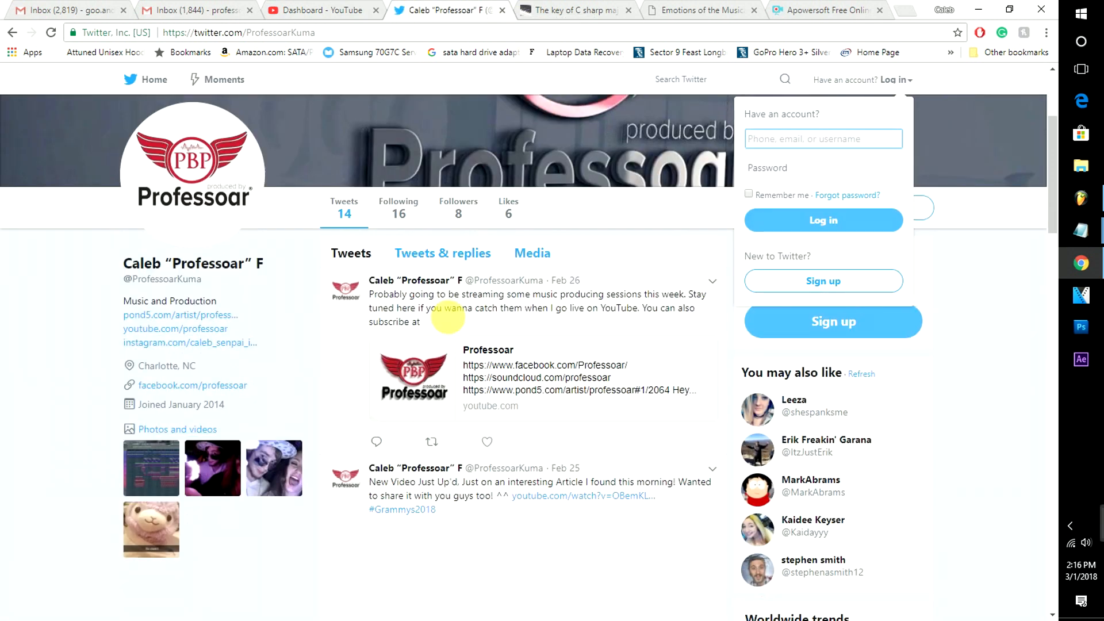
scroll(456, 313, "down", 1)
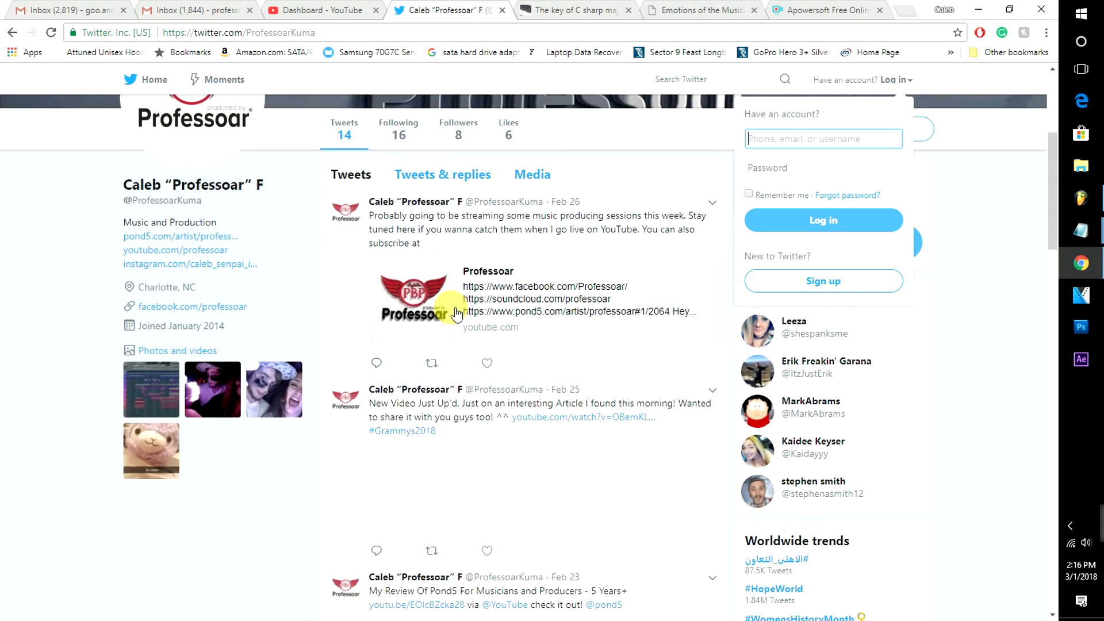
scroll(482, 410, "up", 4)
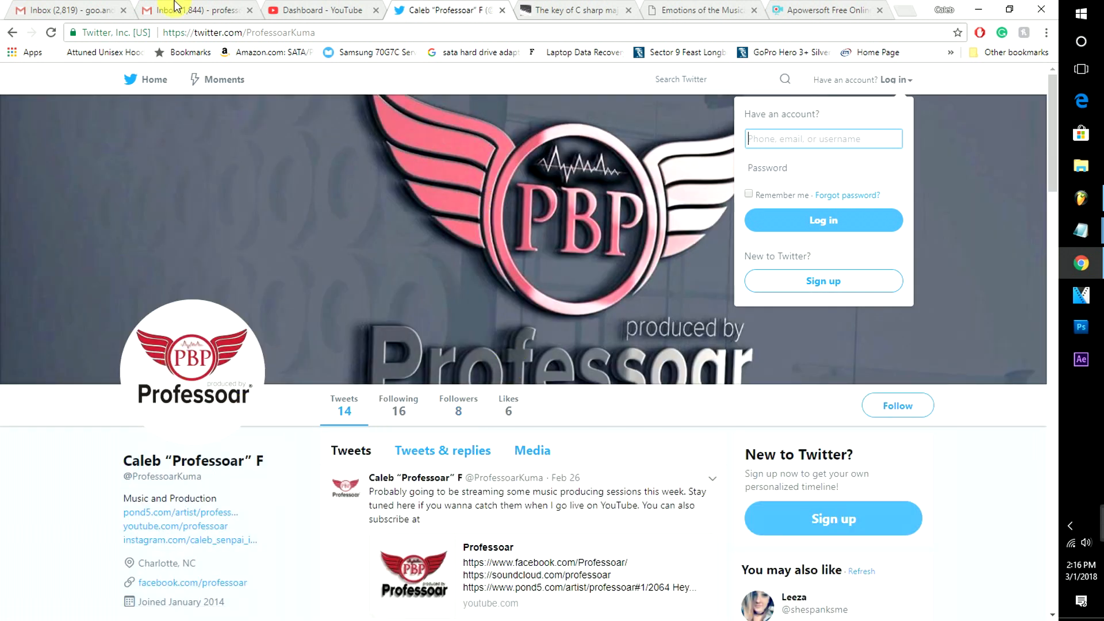
left_click(311, 8)
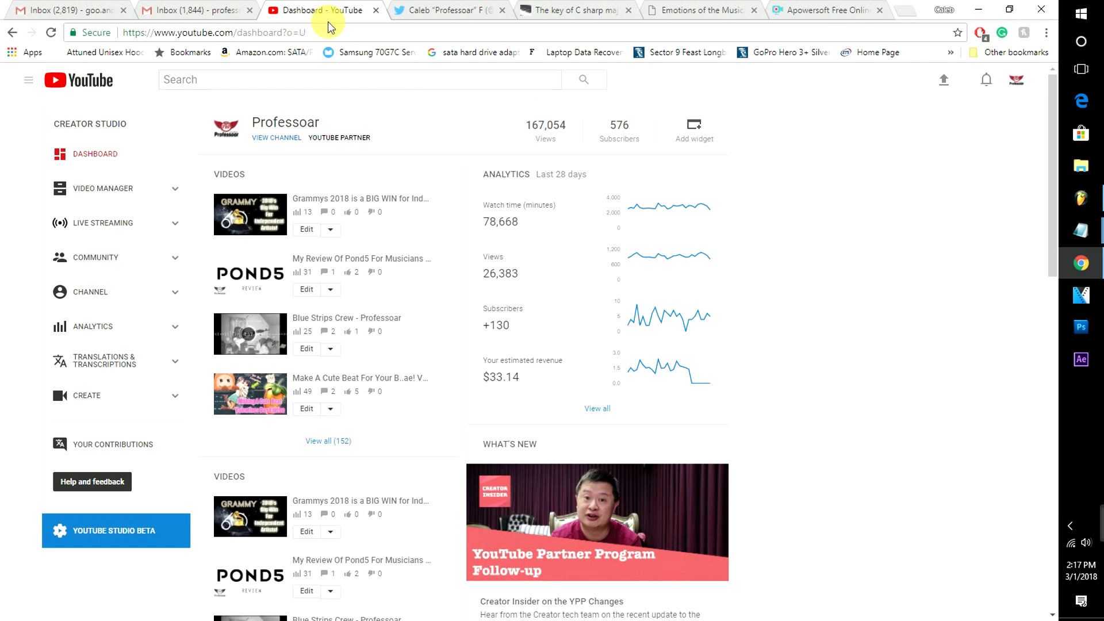
Switch back to FL Studio and bring the Playlist in front of the mixer.
left_click(1079, 208)
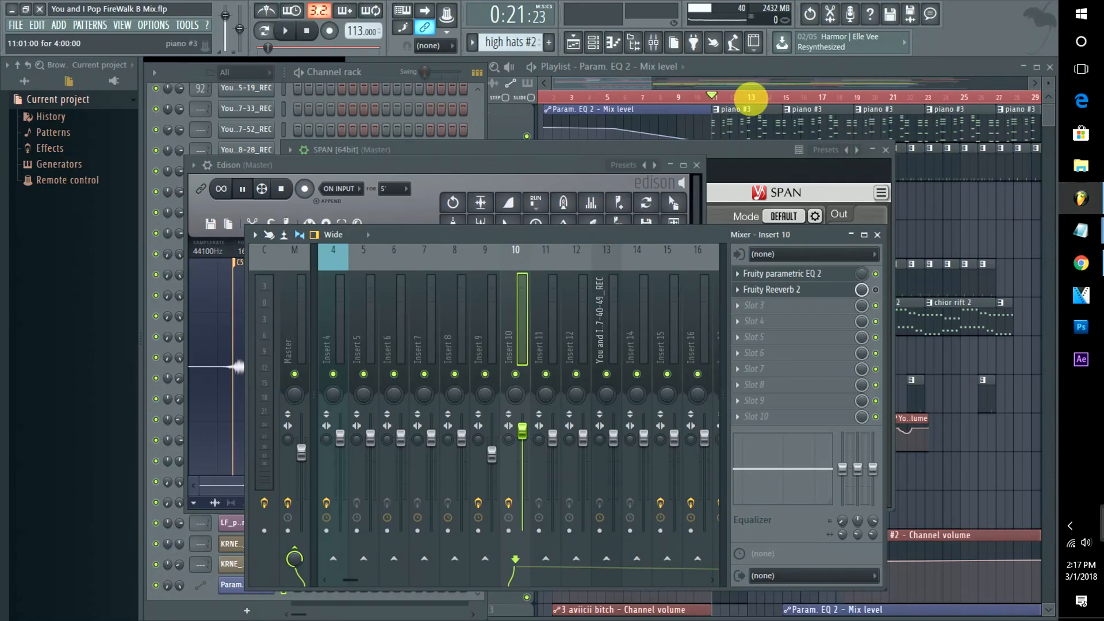
left_click(716, 69)
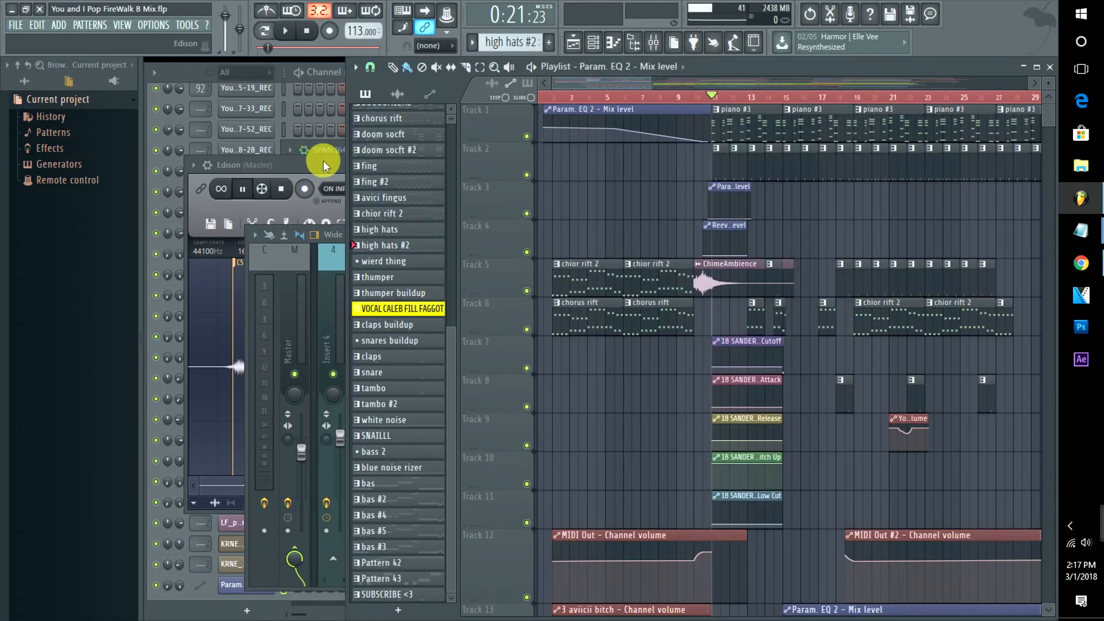